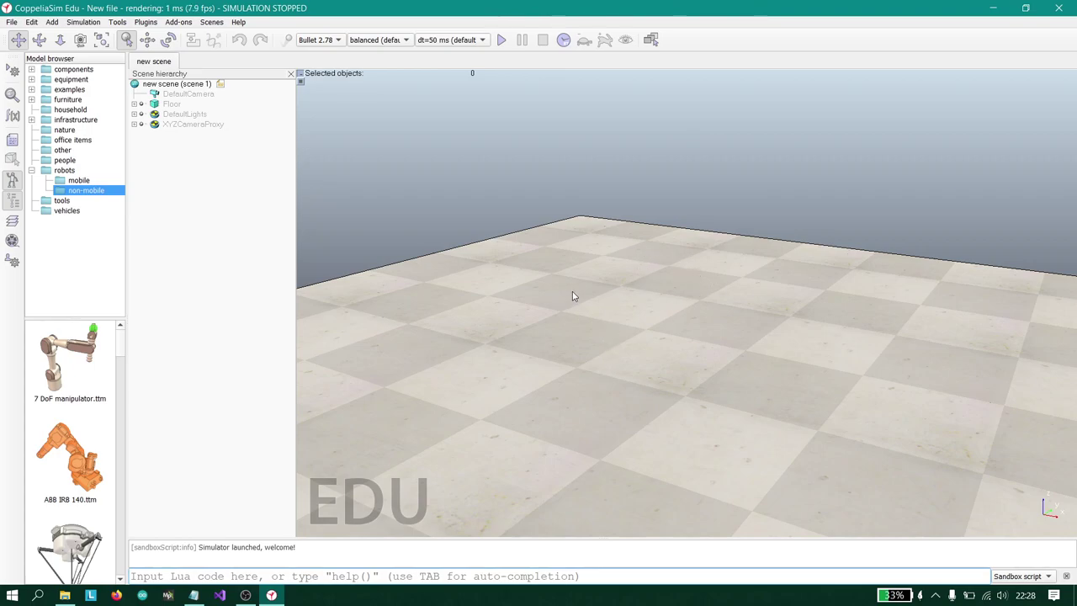
Step: Add a primitive cuboid with X-size 0.1 m, Y-size 0.2 m and Z-size 0.01 m to the scene
{"action": "right_click", "coordinate": [573, 237]}
{"action": "mouse_move", "coordinate": [611, 283]}
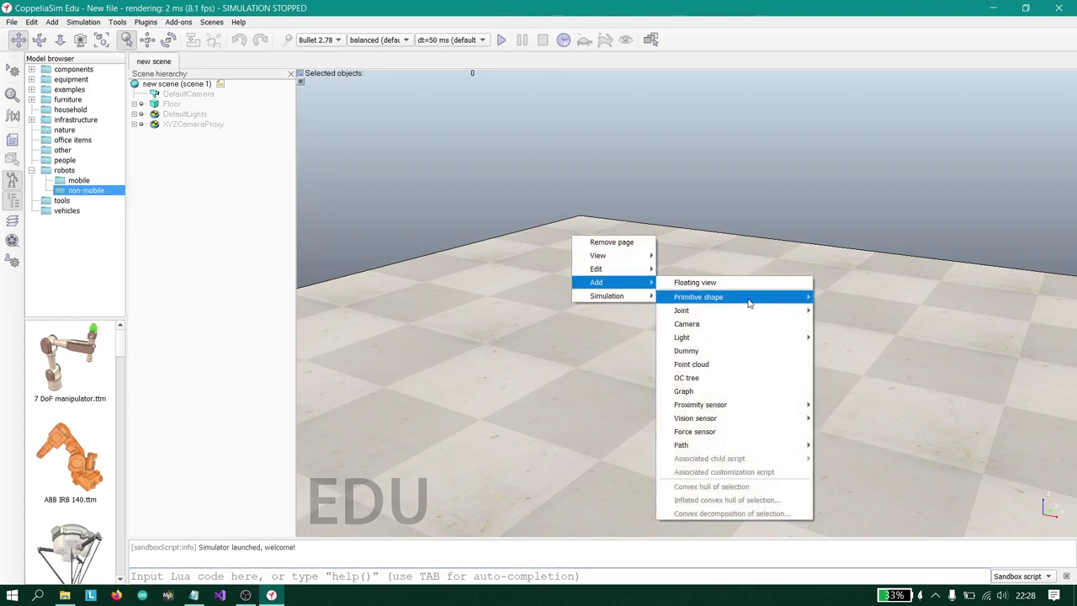
{"action": "mouse_move", "coordinate": [748, 301]}
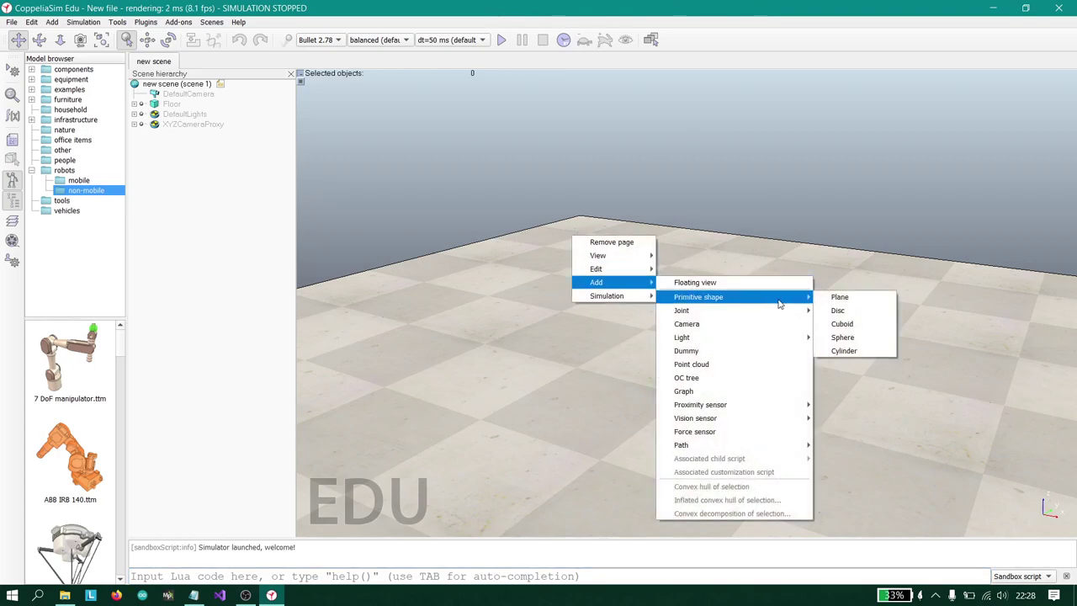
{"action": "left_click", "coordinate": [859, 329]}
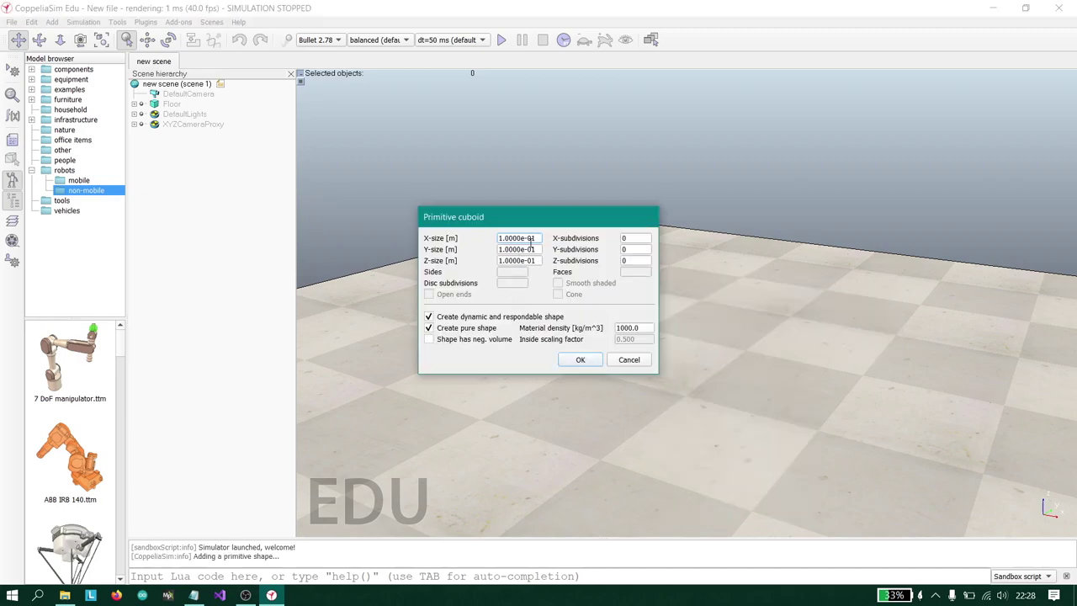
{"action": "double_click", "coordinate": [531, 239]}
{"action": "key", "text": "ctrl+a"}
{"action": "type", "text": "0"}
{"action": "double_click", "coordinate": [536, 250]}
{"action": "key", "text": "ctrl+a"}
{"action": "type", "text": "0.2"}
{"action": "double_click", "coordinate": [537, 261]}
{"action": "key", "text": "ctrl+a"}
{"action": "type", "text": "0.01"}
{"action": "left_click", "coordinate": [534, 247]}
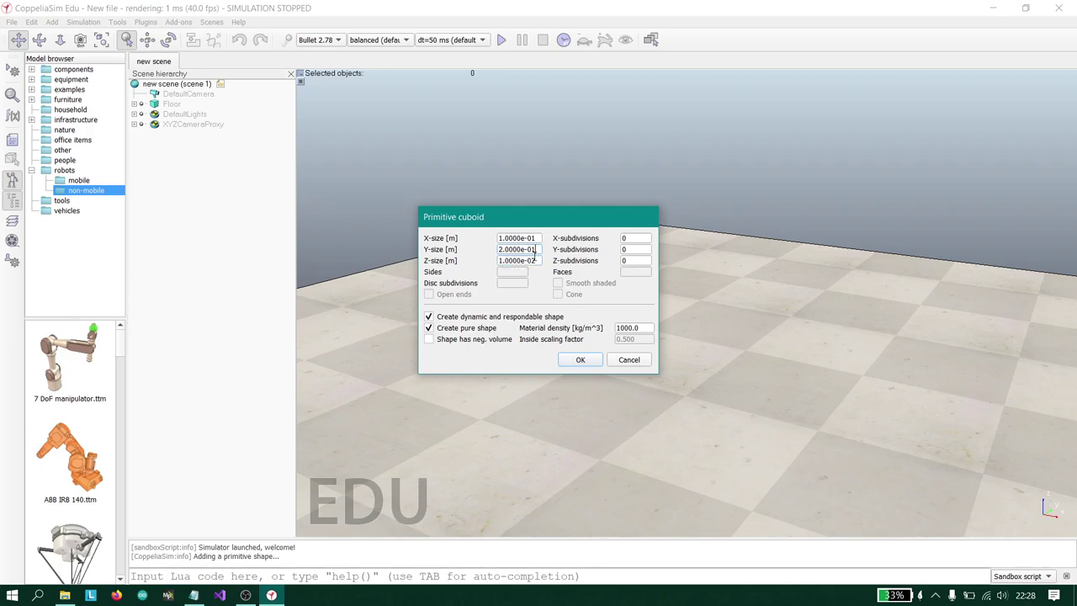
{"action": "left_click", "coordinate": [582, 360]}
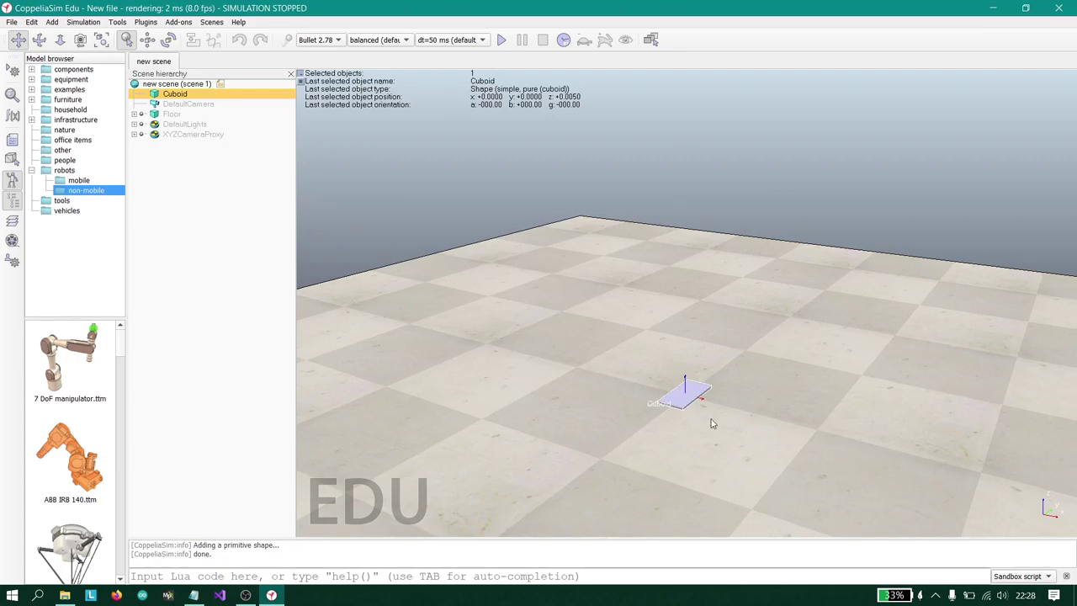
Step: Rename the new cuboid in the scene hierarchy as RobotBase
{"action": "scroll", "coordinate": [711, 423], "scroll_direction": "up", "scroll_amount": 3}
{"action": "left_click_drag", "start_coordinate": [740, 371], "coordinate": [694, 259]}
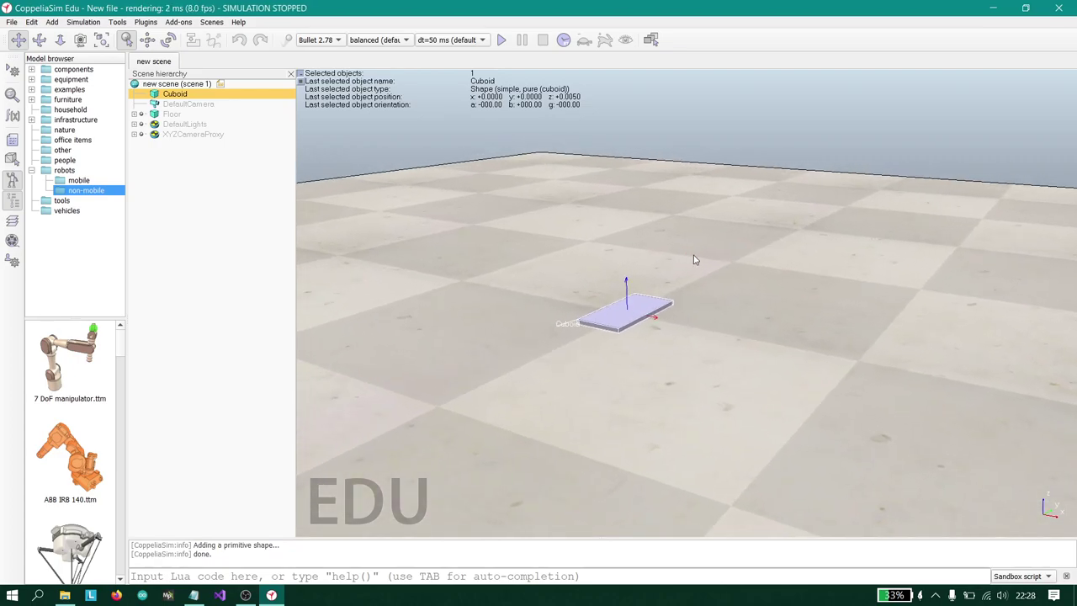
{"action": "double_click", "coordinate": [178, 96]}
{"action": "key", "text": "BackSpace"}
{"action": "key", "text": "BackSpace"}
{"action": "key", "text": "BackSpace"}
{"action": "key", "text": "BackSpace"}
{"action": "key", "text": "BackSpace"}
{"action": "key", "text": "BackSpace"}
{"action": "type", "text": "RobotBase"}
{"action": "key", "text": "Return"}
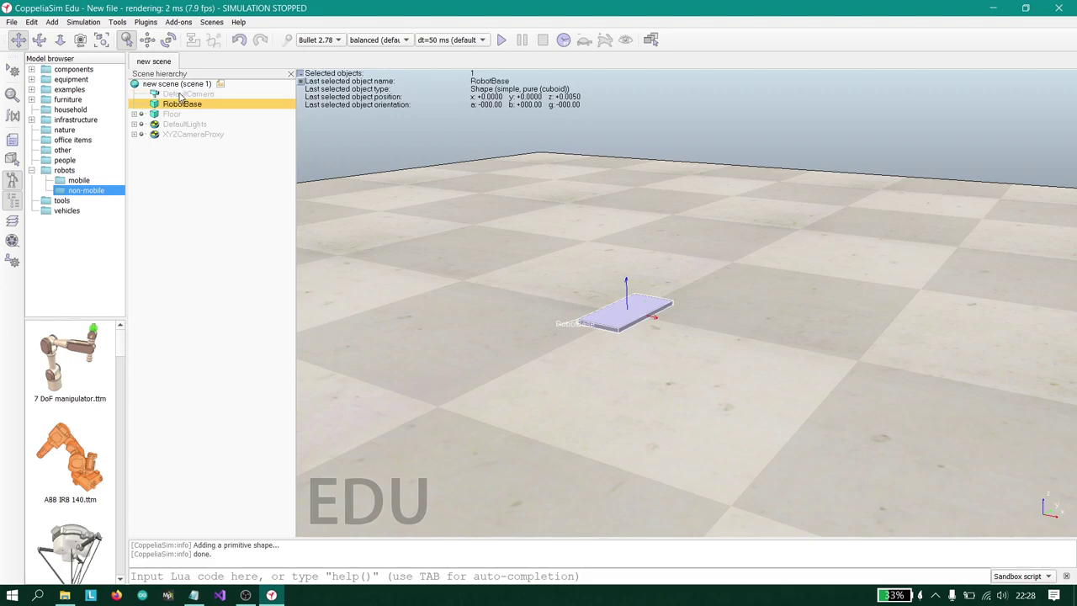
Step: Make RobotBase collidable, renderable, measurable and detectable in its common object properties
{"action": "left_click", "coordinate": [13, 100]}
{"action": "left_click", "coordinate": [995, 87]}
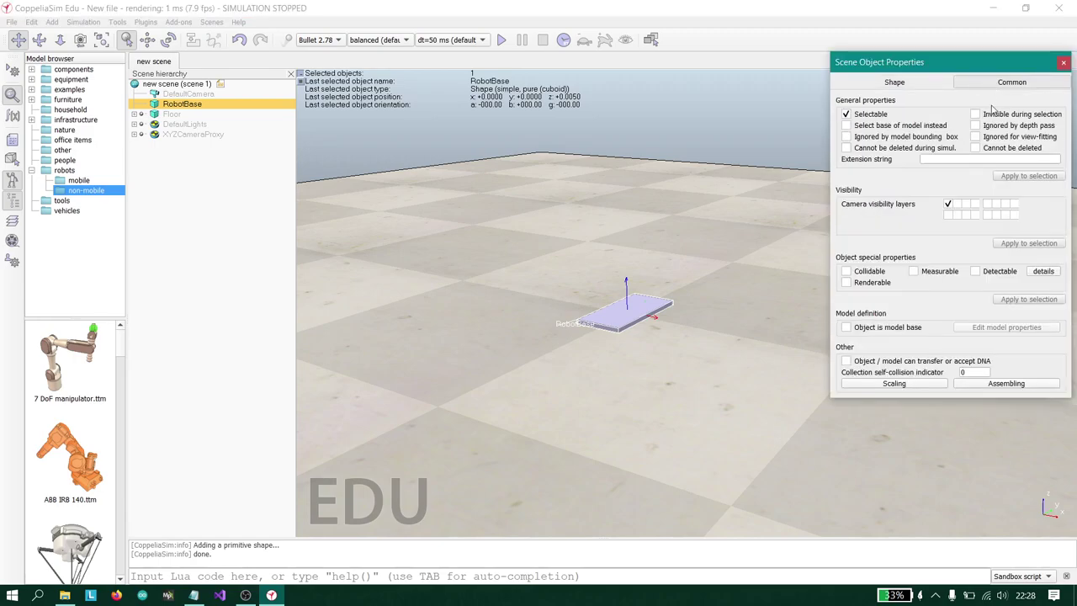
{"action": "left_click", "coordinate": [864, 272]}
{"action": "left_click", "coordinate": [869, 283]}
{"action": "left_click", "coordinate": [926, 272]}
{"action": "left_click", "coordinate": [987, 278]}
{"action": "left_click", "coordinate": [1064, 62]}
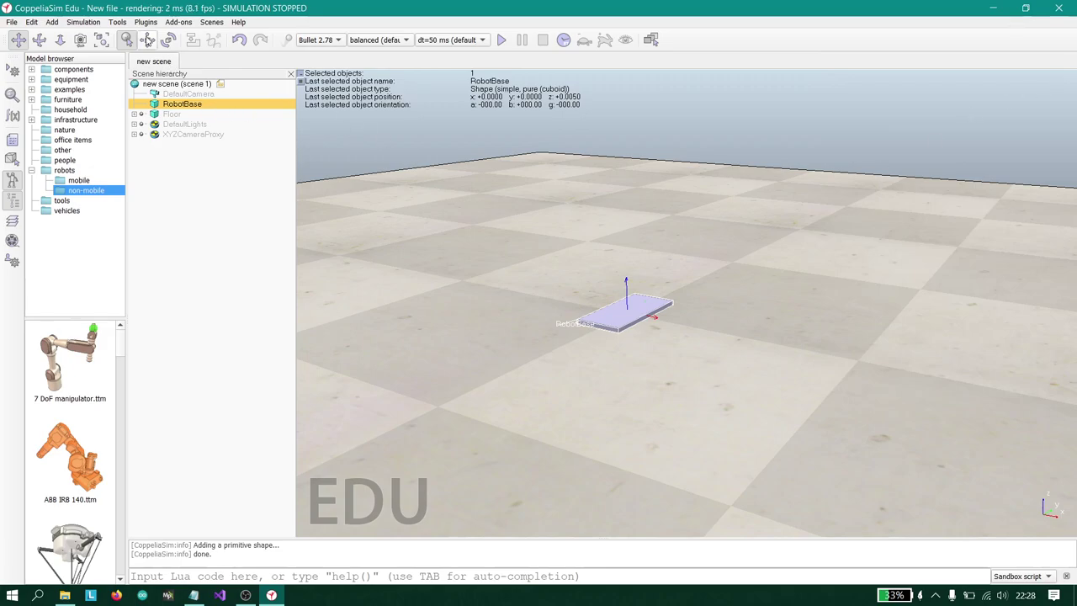
Step: Set RobotBase's world position to X 0, Y 0 and Z 0.035 m
{"action": "left_click", "coordinate": [146, 41]}
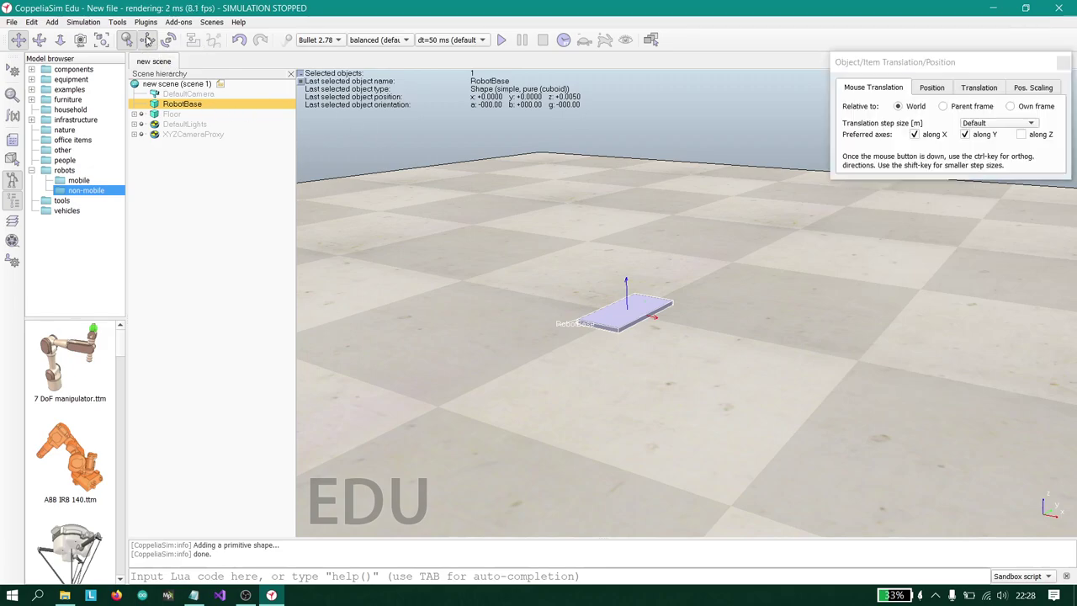
{"action": "left_click", "coordinate": [932, 87]}
{"action": "left_click_drag", "start_coordinate": [961, 68], "coordinate": [617, 130]}
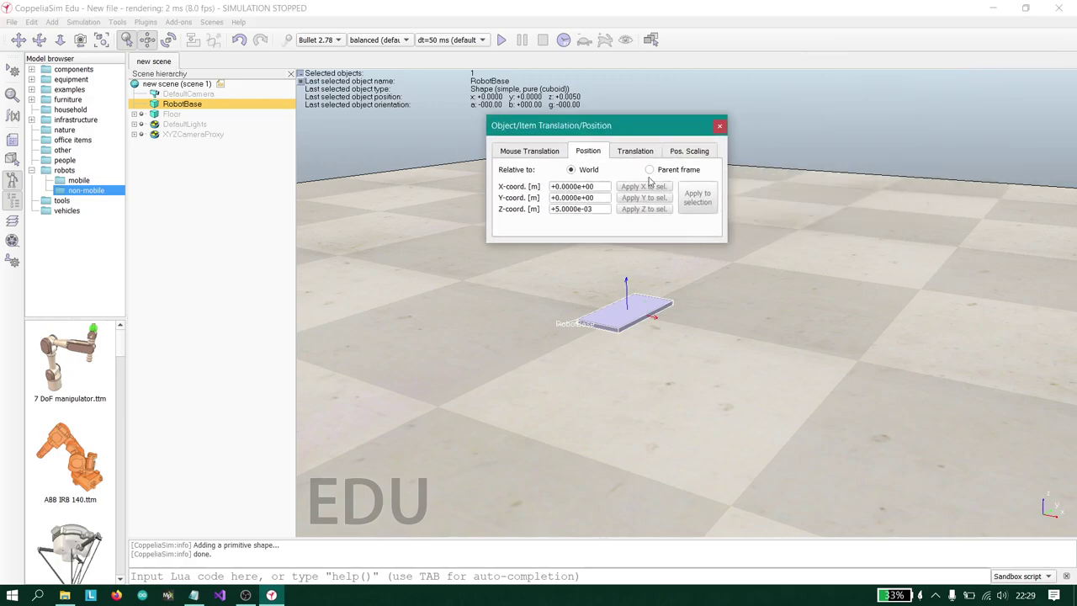
{"action": "triple_click", "coordinate": [591, 186]}
{"action": "type", "text": "0"}
{"action": "triple_click", "coordinate": [576, 196]}
{"action": "type", "text": "0"}
{"action": "triple_click", "coordinate": [590, 209]}
{"action": "type", "text": "09.0"}
{"action": "key", "text": "BackSpace"}
{"action": "type", "text": ".035"}
{"action": "key", "text": "Return"}
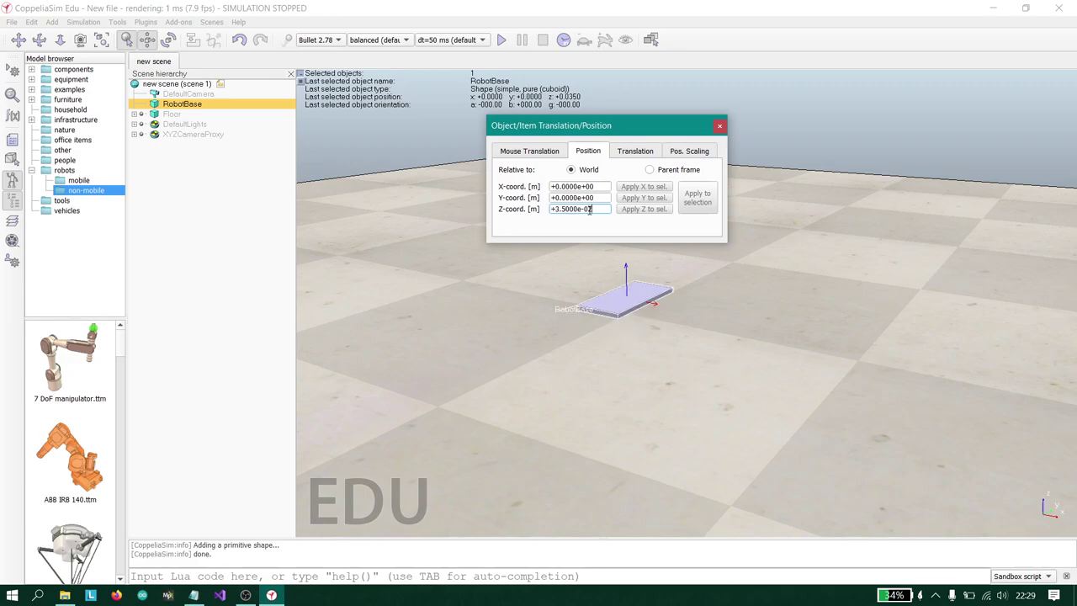
{"action": "left_click", "coordinate": [720, 126]}
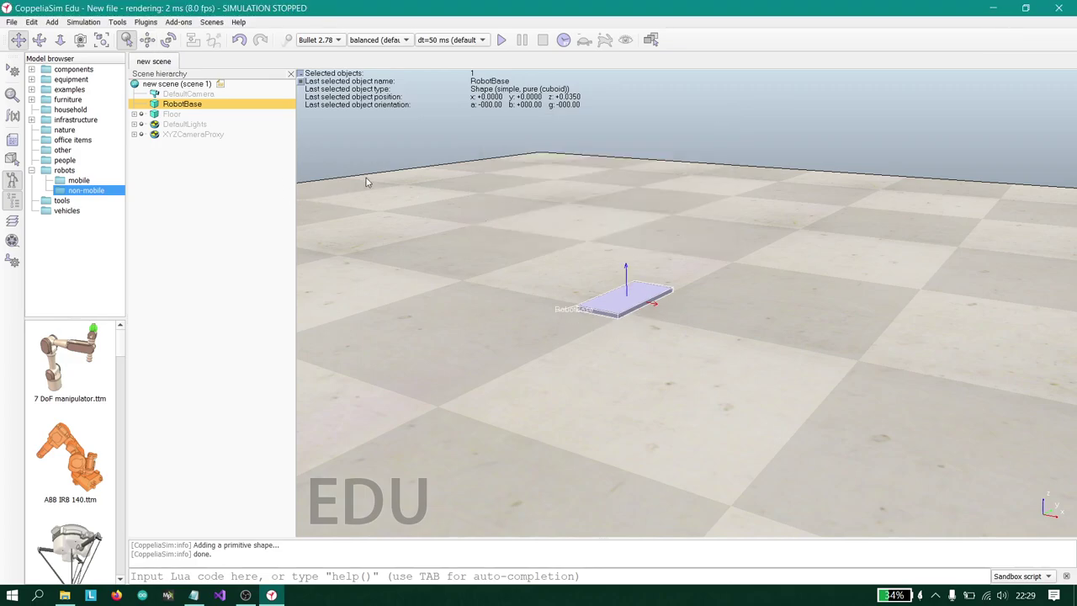
Step: Add a thin primitive cylinder with an X-size of 0.06 m and a reduced Z-size to the scene
{"action": "right_click", "coordinate": [392, 174]}
{"action": "mouse_move", "coordinate": [450, 226]}
{"action": "mouse_move", "coordinate": [570, 235]}
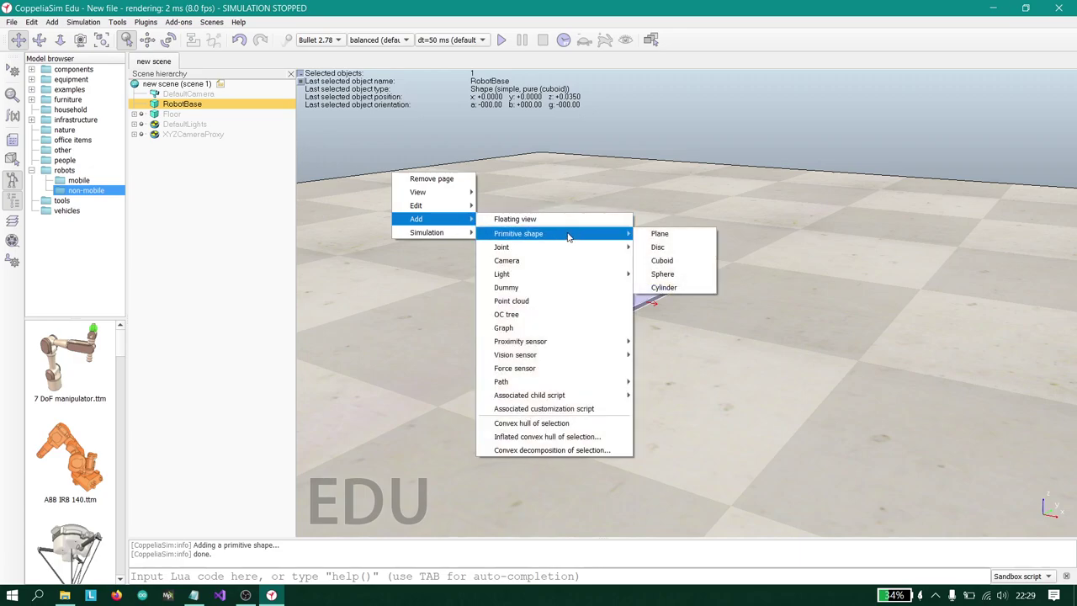
{"action": "left_click", "coordinate": [683, 287]}
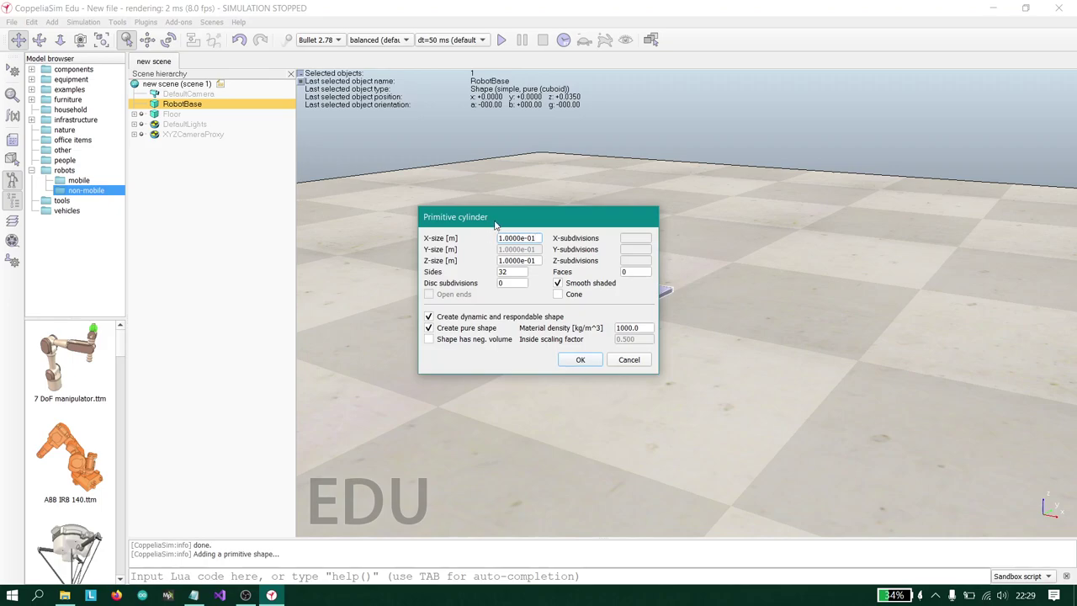
{"action": "triple_click", "coordinate": [520, 238]}
{"action": "type", "text": "0.06"}
{"action": "left_click", "coordinate": [528, 260]}
{"action": "triple_click", "coordinate": [530, 260]}
{"action": "type", "text": "0."}
{"action": "left_click", "coordinate": [575, 362]}
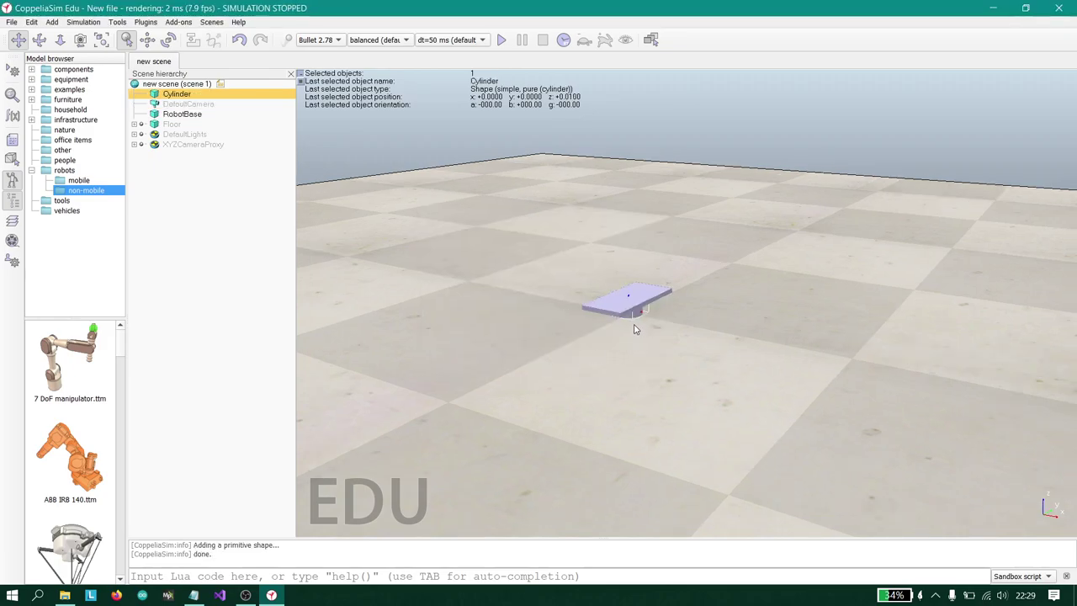
Step: Rename the new cylinder in the scene hierarchy as RightWheel
{"action": "left_click", "coordinate": [245, 595]}
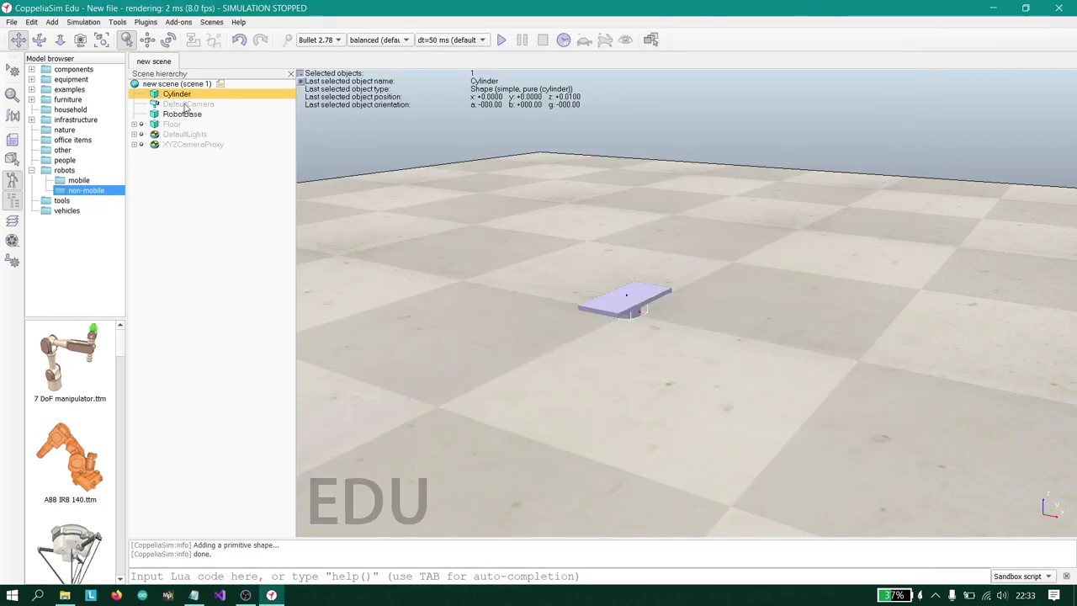
{"action": "double_click", "coordinate": [184, 94]}
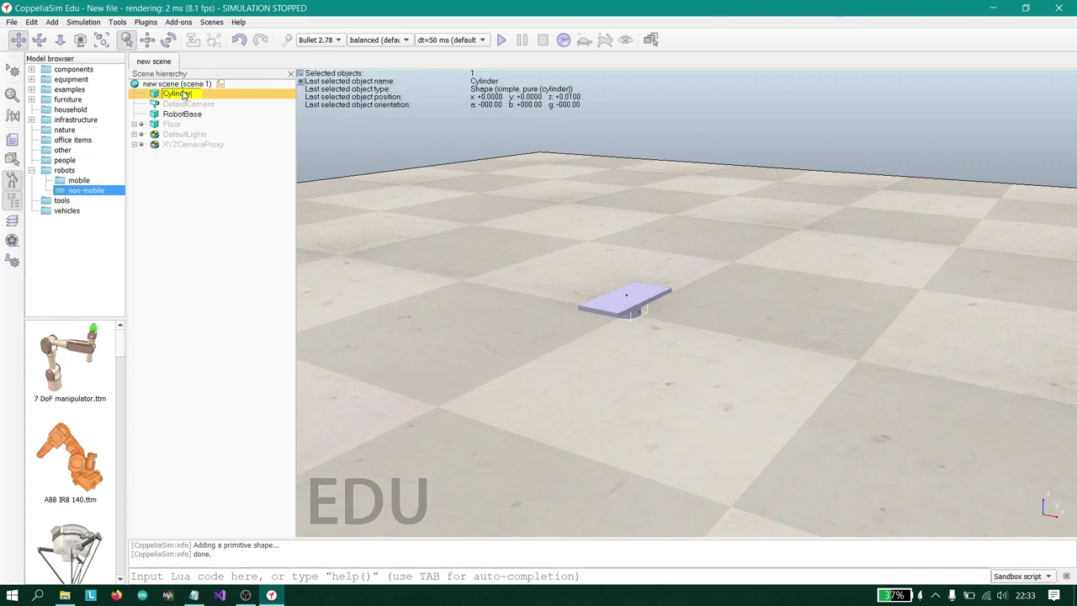
{"action": "key", "text": "BackSpace"}
{"action": "type", "text": "RightWheel"}
{"action": "key", "text": "Return"}
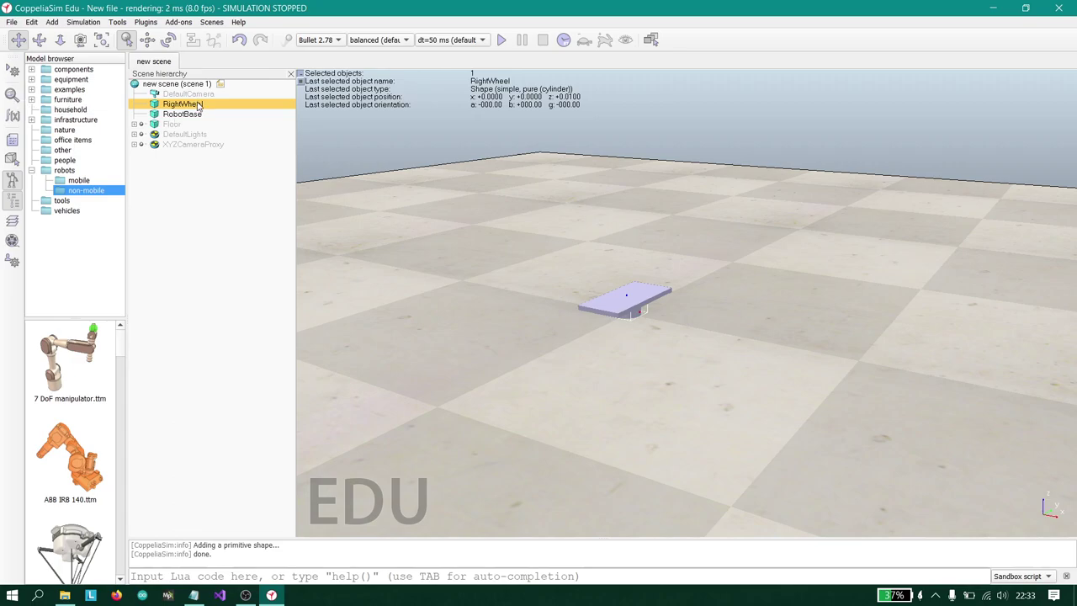
Step: Make RightWheel collidable, renderable, measurable and detectable in its common object properties
{"action": "left_click", "coordinate": [14, 96]}
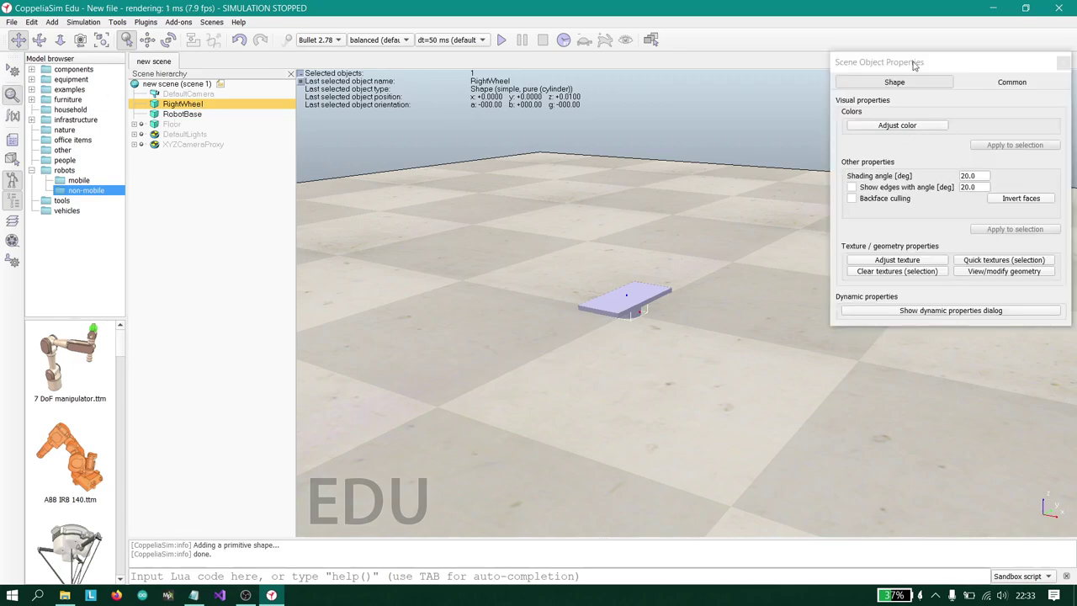
{"action": "left_click", "coordinate": [979, 84]}
{"action": "left_click", "coordinate": [854, 273]}
{"action": "left_click", "coordinate": [860, 284]}
{"action": "left_click", "coordinate": [924, 273]}
{"action": "left_click", "coordinate": [996, 272]}
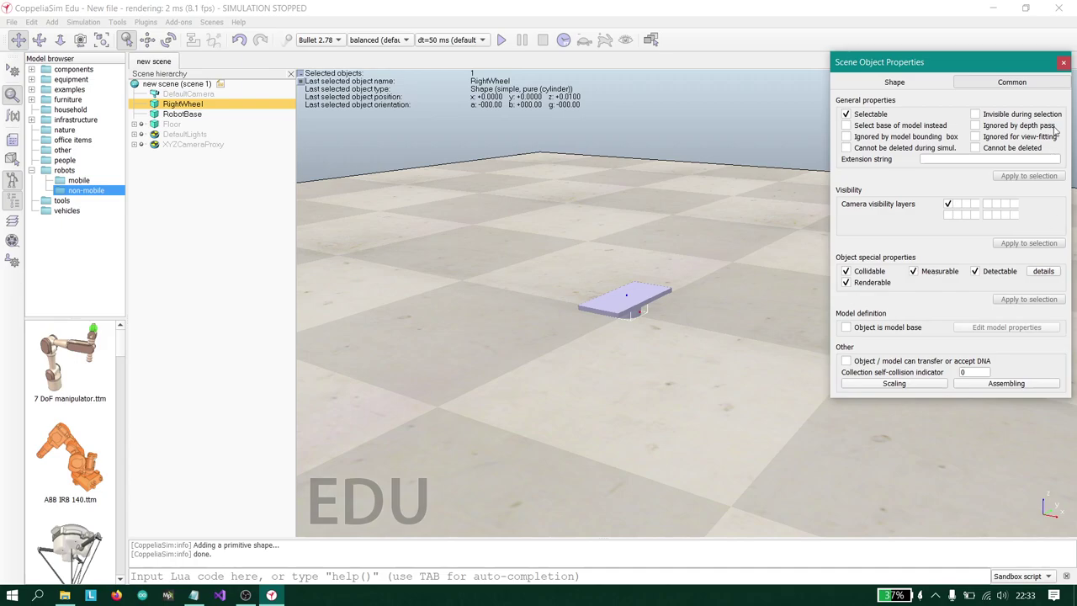
{"action": "left_click", "coordinate": [1064, 63]}
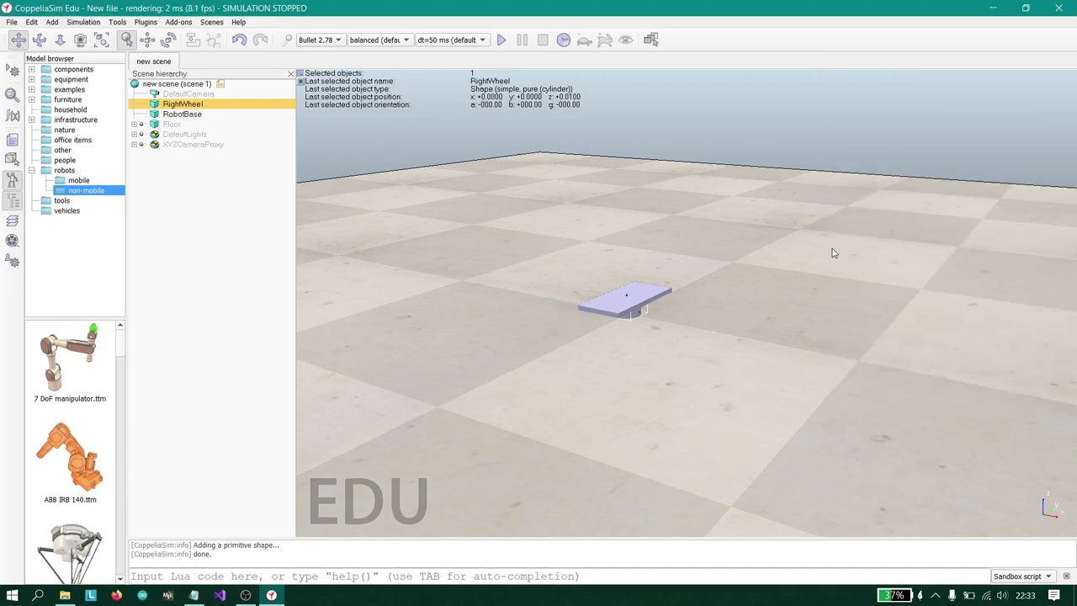
Step: Set RightWheel's world position to X 0.065 m, Y -0.05 m and Z 0.035 m
{"action": "left_click", "coordinate": [147, 40]}
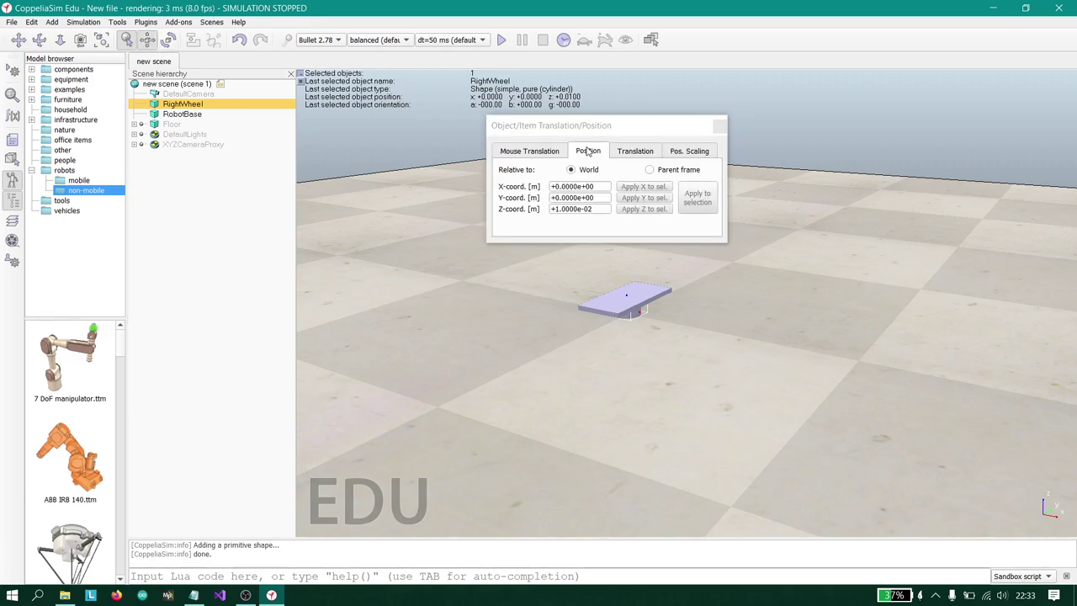
{"action": "left_click", "coordinate": [572, 187]}
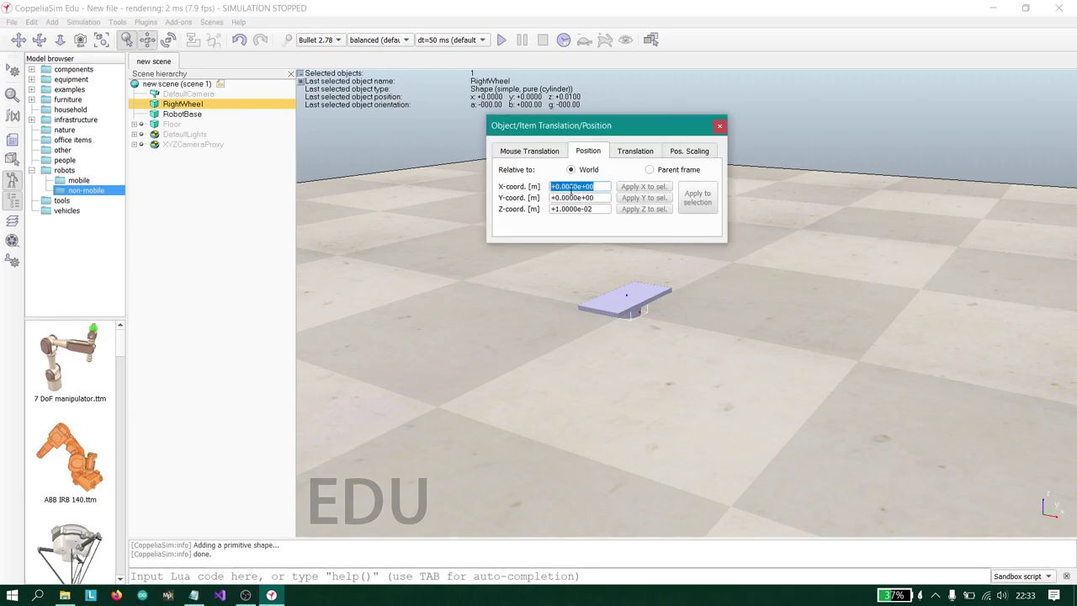
{"action": "type", "text": "0.065"}
{"action": "left_click", "coordinate": [593, 197]}
{"action": "type", "text": "-0"}
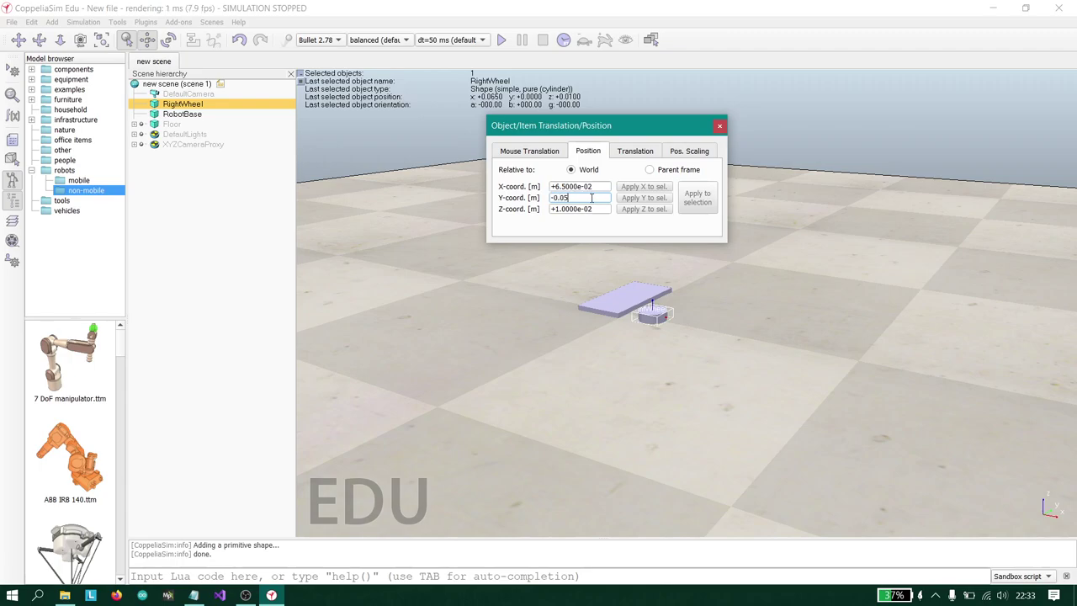
{"action": "left_click", "coordinate": [594, 208]}
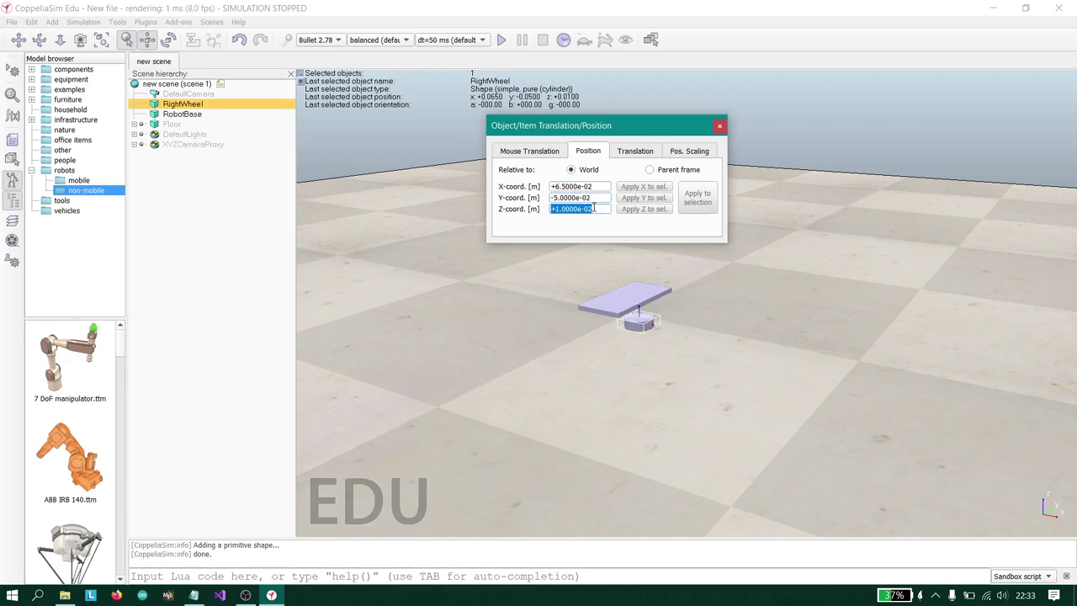
{"action": "type", "text": "0.035"}
{"action": "left_click", "coordinate": [589, 197]}
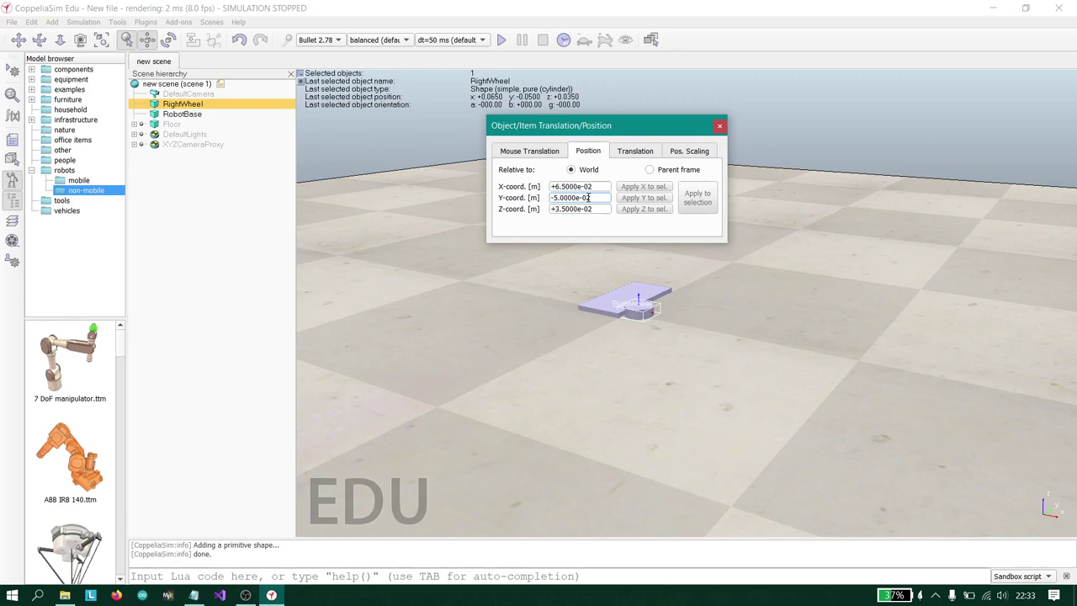
{"action": "left_click", "coordinate": [720, 127]}
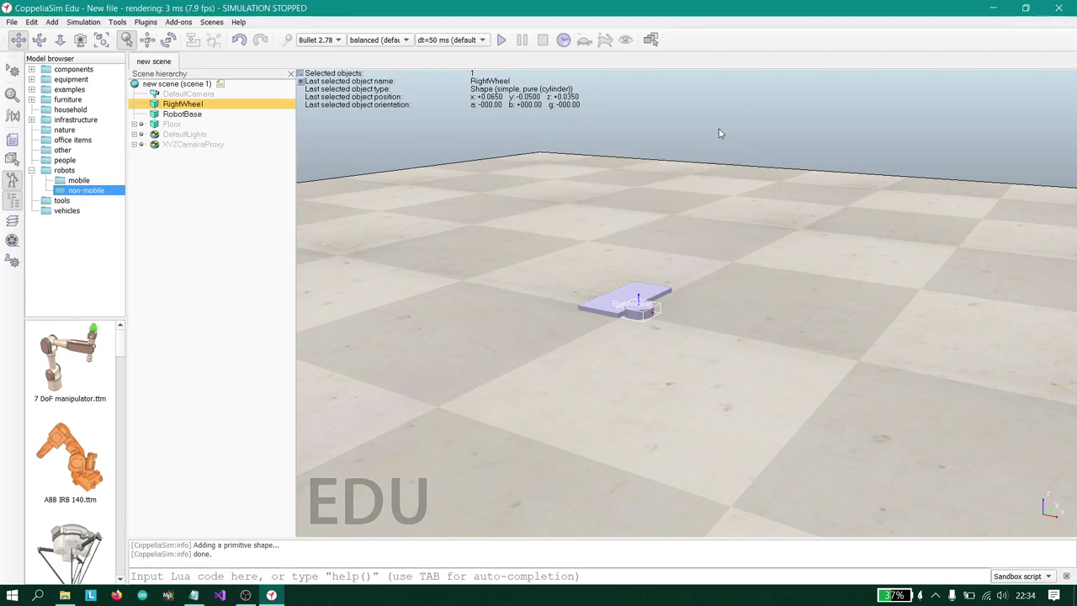
Step: Stand RightWheel upright by setting its Beta orientation relative to the world to 90 degrees
{"action": "left_click", "coordinate": [171, 41]}
{"action": "left_click", "coordinate": [590, 152]}
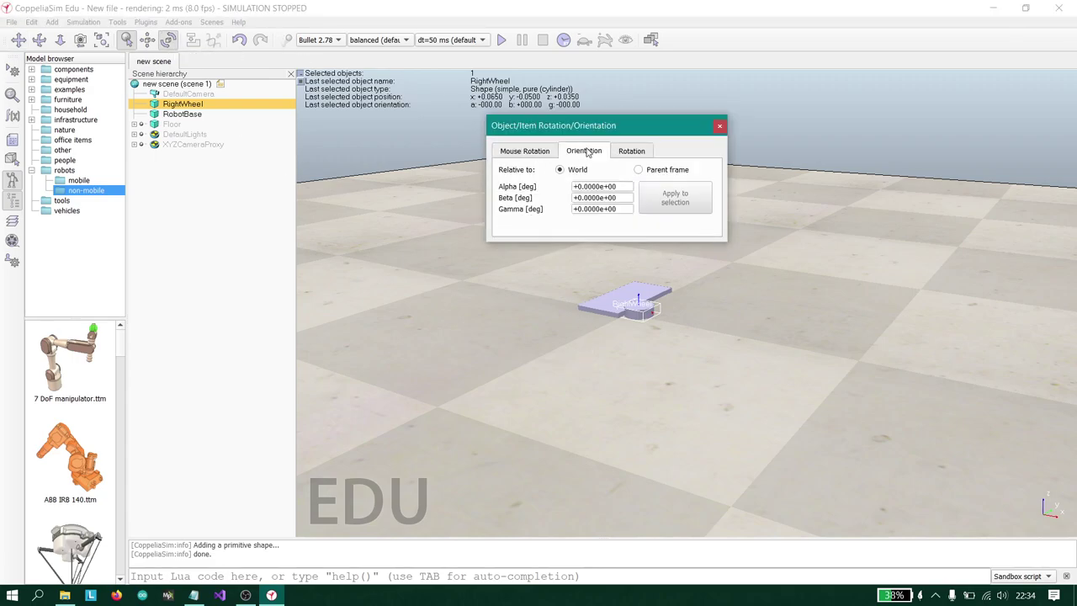
{"action": "double_click", "coordinate": [603, 198]}
{"action": "type", "text": "90"}
{"action": "key", "text": "Return"}
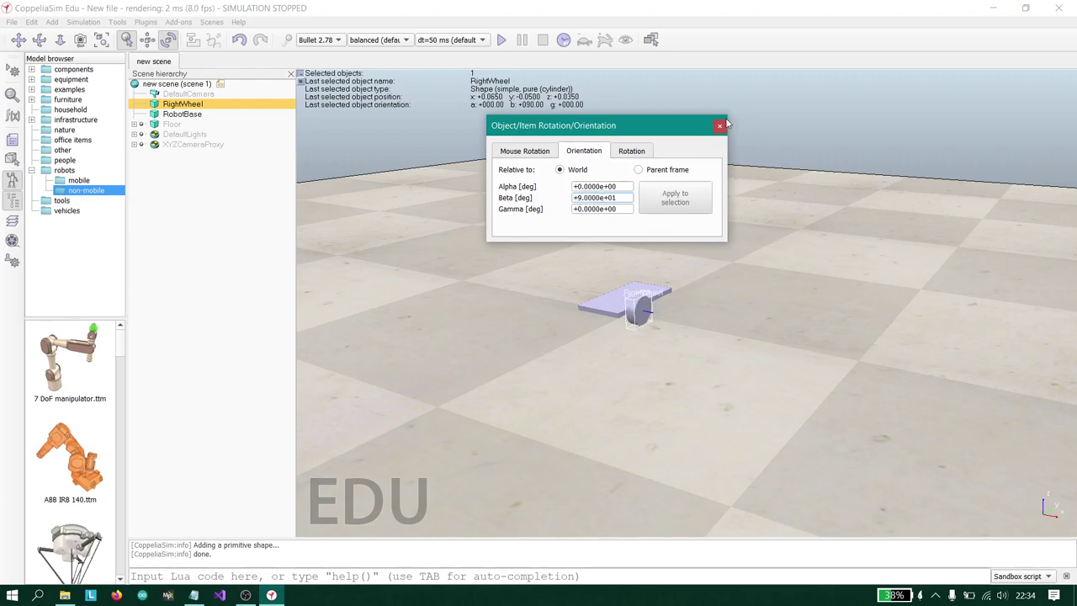
{"action": "left_click", "coordinate": [720, 125]}
Step: Duplicate RightWheel by copying it and pasting the copy into the scene
{"action": "scroll", "coordinate": [640, 318], "scroll_direction": "up", "scroll_amount": 3}
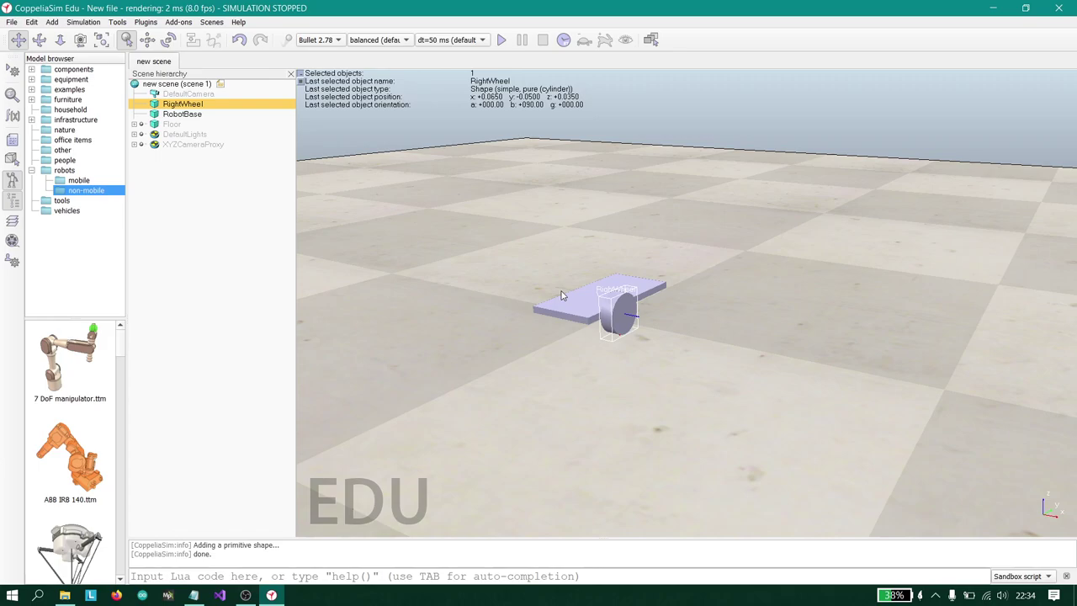
{"action": "right_click", "coordinate": [202, 110]}
{"action": "mouse_move", "coordinate": [294, 169]}
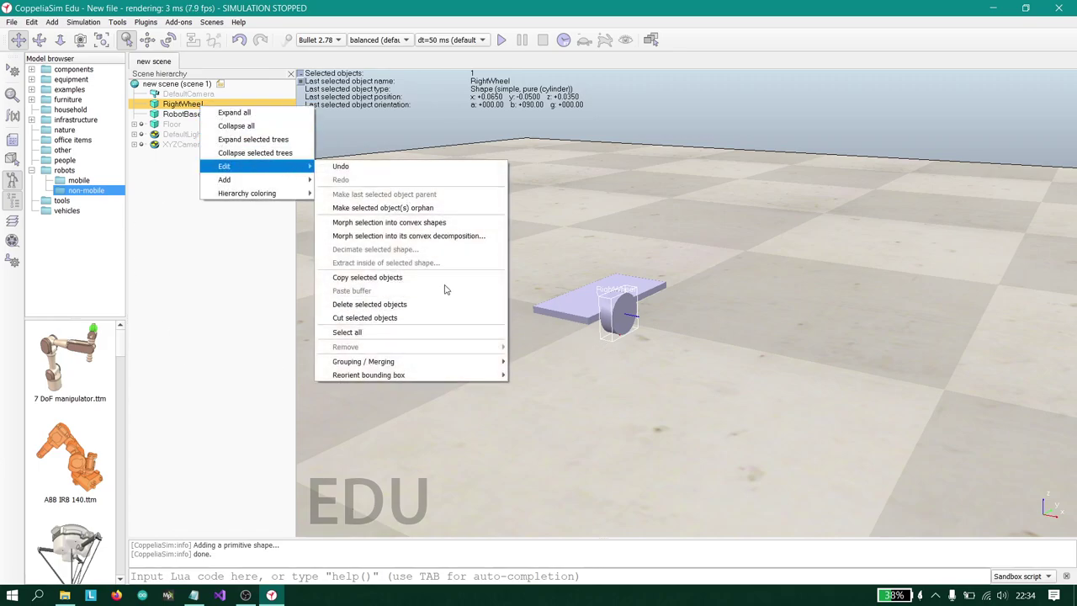
{"action": "left_click", "coordinate": [440, 278]}
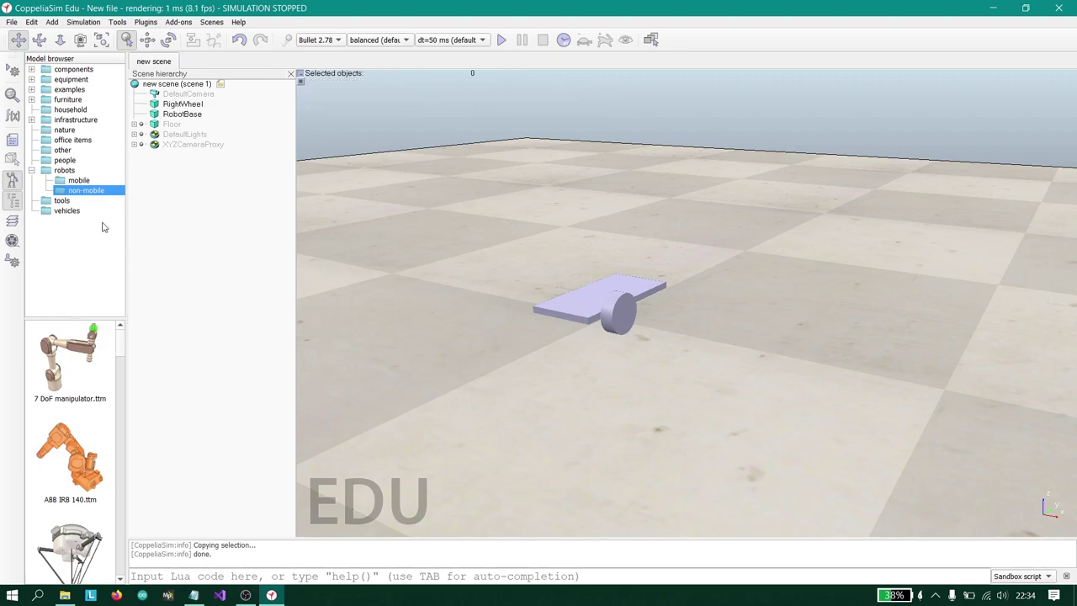
{"action": "right_click", "coordinate": [128, 219]}
{"action": "right_click", "coordinate": [208, 174]}
{"action": "mouse_move", "coordinate": [277, 239]}
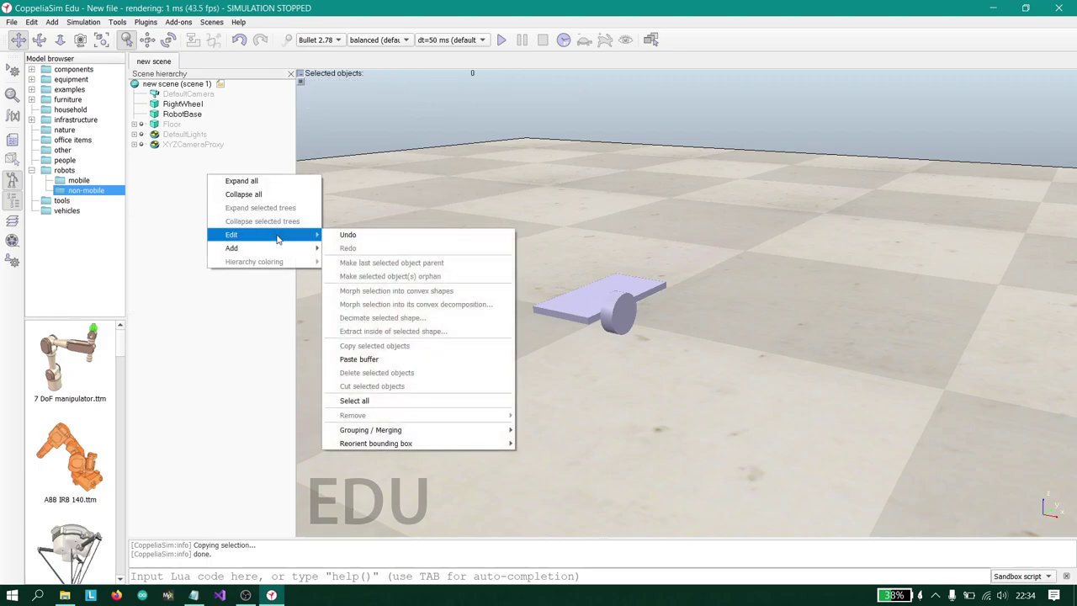
{"action": "left_click", "coordinate": [359, 360]}
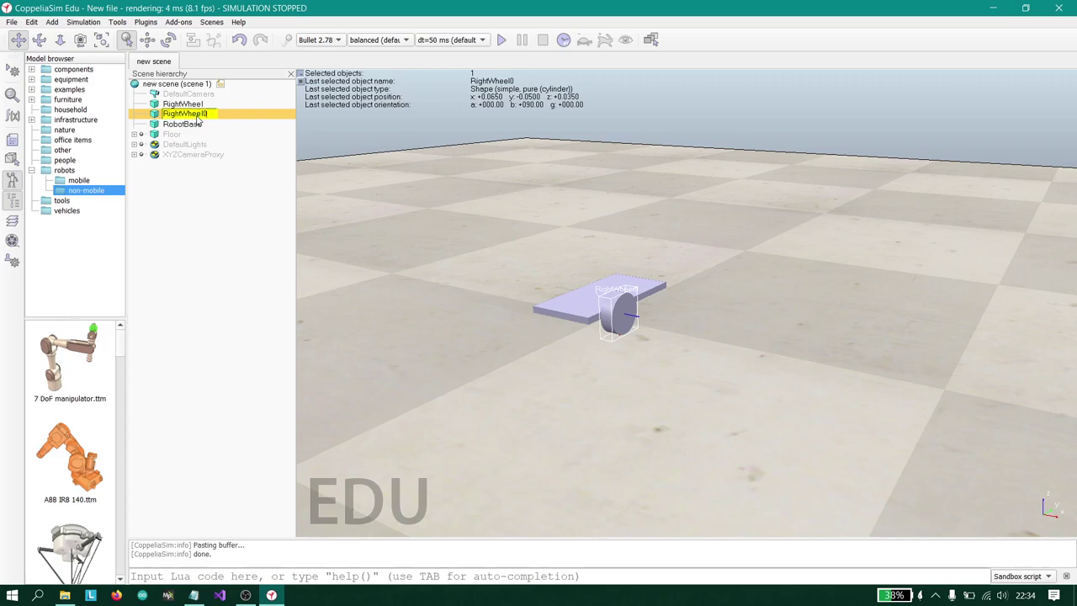
Step: Rename the duplicated wheel as LeftWheel
{"action": "key", "text": "BackSpace"}
{"action": "key", "text": "Left"}
{"action": "key", "text": "Left"}
{"action": "key", "text": "Left"}
{"action": "key", "text": "Left"}
{"action": "key", "text": "Left"}
{"action": "key", "text": "BackSpace"}
{"action": "key", "text": "BackSpace"}
{"action": "key", "text": "BackSpace"}
{"action": "key", "text": "BackSpace"}
{"action": "key", "text": "BackSpace"}
{"action": "type", "text": "Left"}
{"action": "key", "text": "Return"}
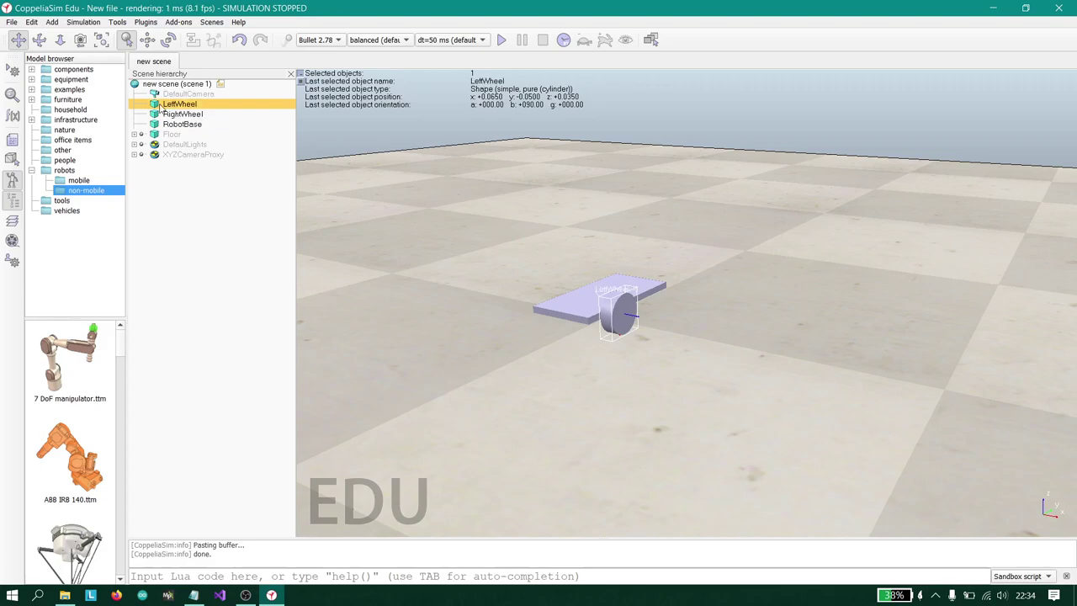
Step: Set LeftWheel's world X position to -0.065 m, on the opposite side of the base from RightWheel
{"action": "left_click", "coordinate": [147, 40]}
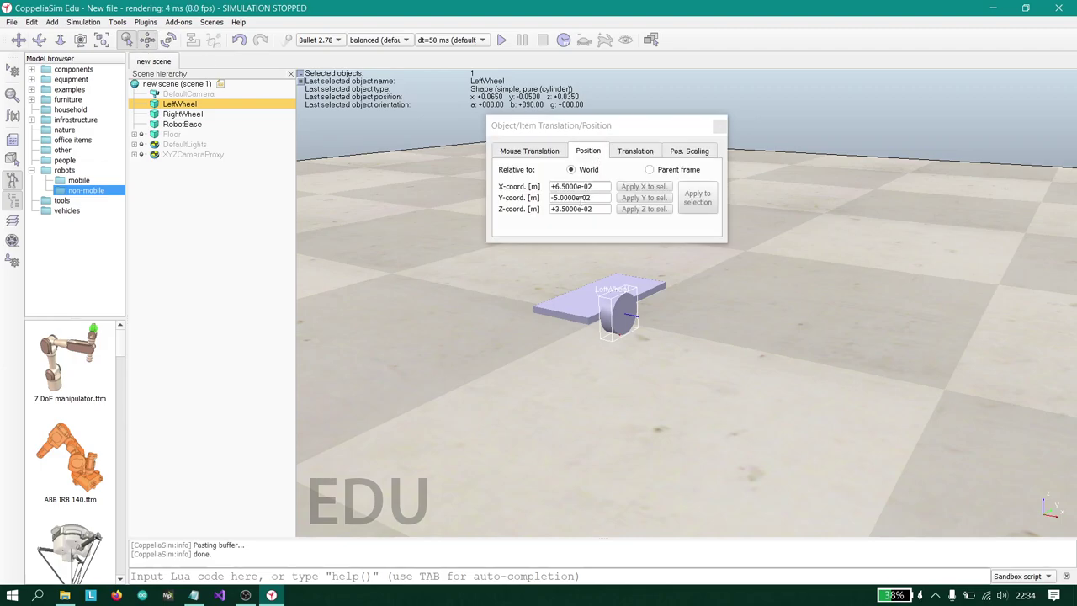
{"action": "left_click", "coordinate": [582, 187]}
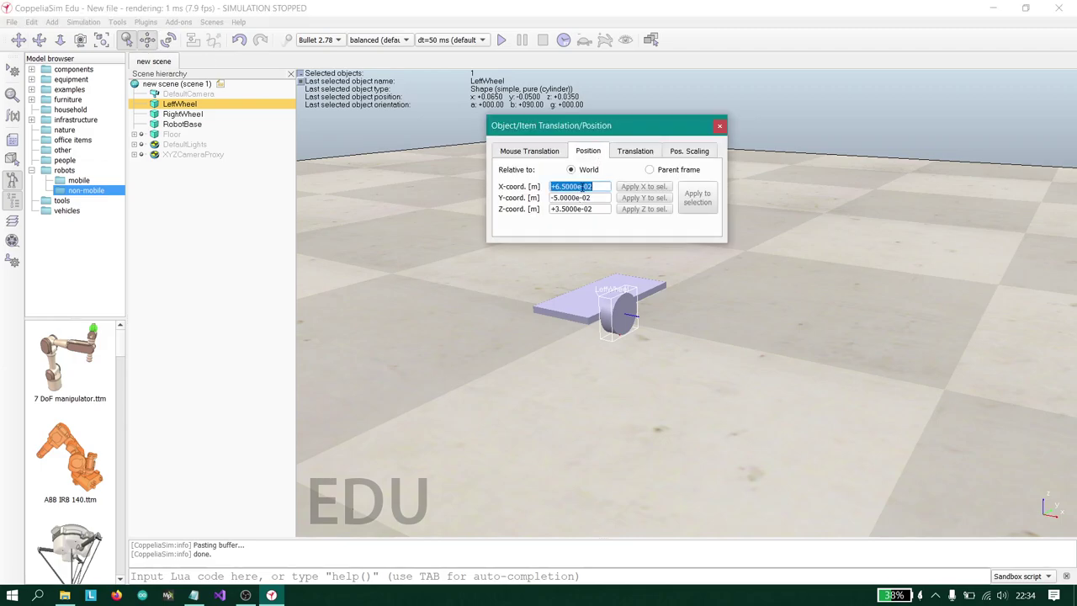
{"action": "left_click", "coordinate": [557, 197]}
{"action": "key", "text": "BackSpace"}
{"action": "type", "text": "-"}
{"action": "key", "text": "Return"}
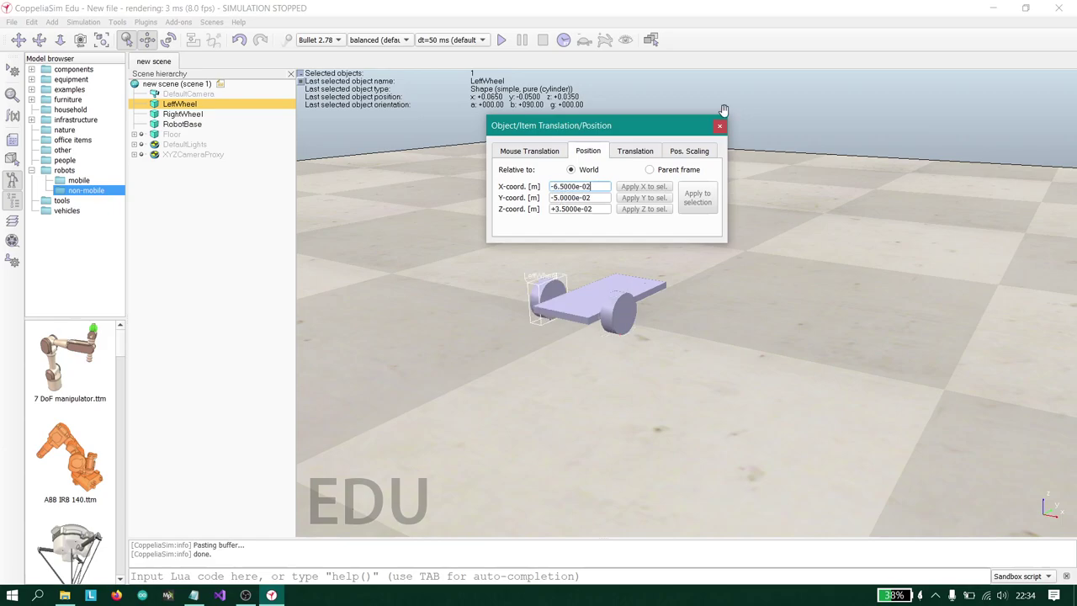
{"action": "left_click", "coordinate": [720, 127]}
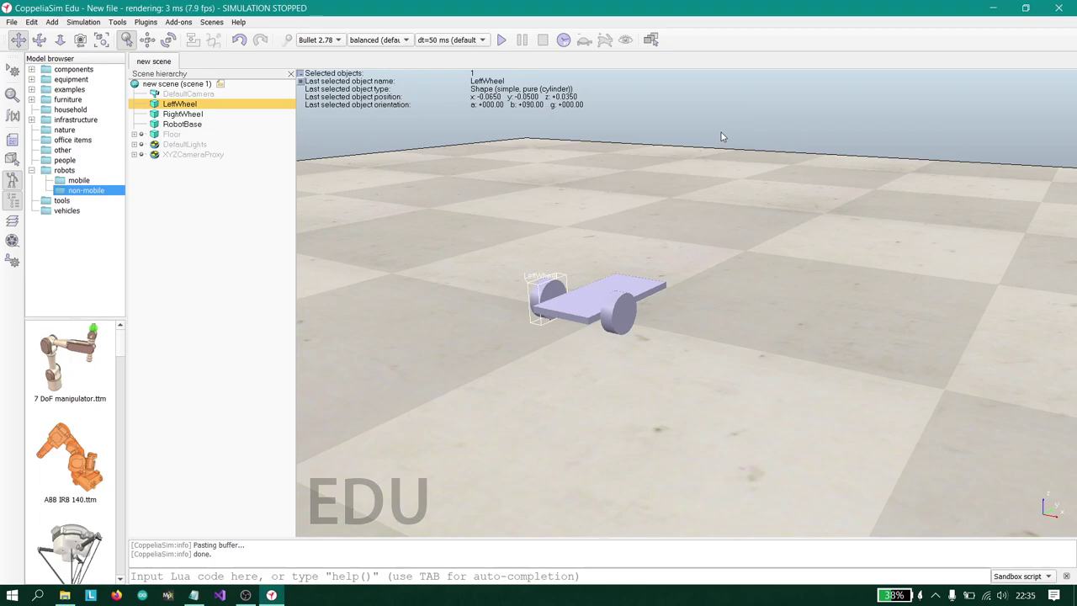
Step: Add a primitive sphere with an X-size of 0.03 m to the scene
{"action": "right_click", "coordinate": [446, 199]}
{"action": "mouse_move", "coordinate": [497, 245]}
{"action": "mouse_move", "coordinate": [606, 260]}
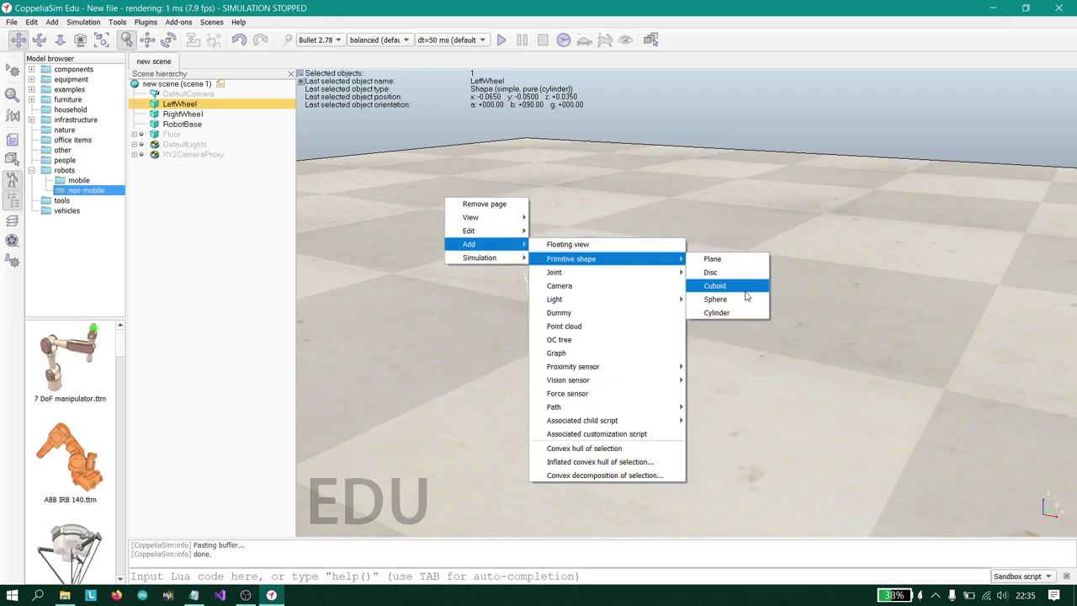
{"action": "left_click", "coordinate": [715, 300]}
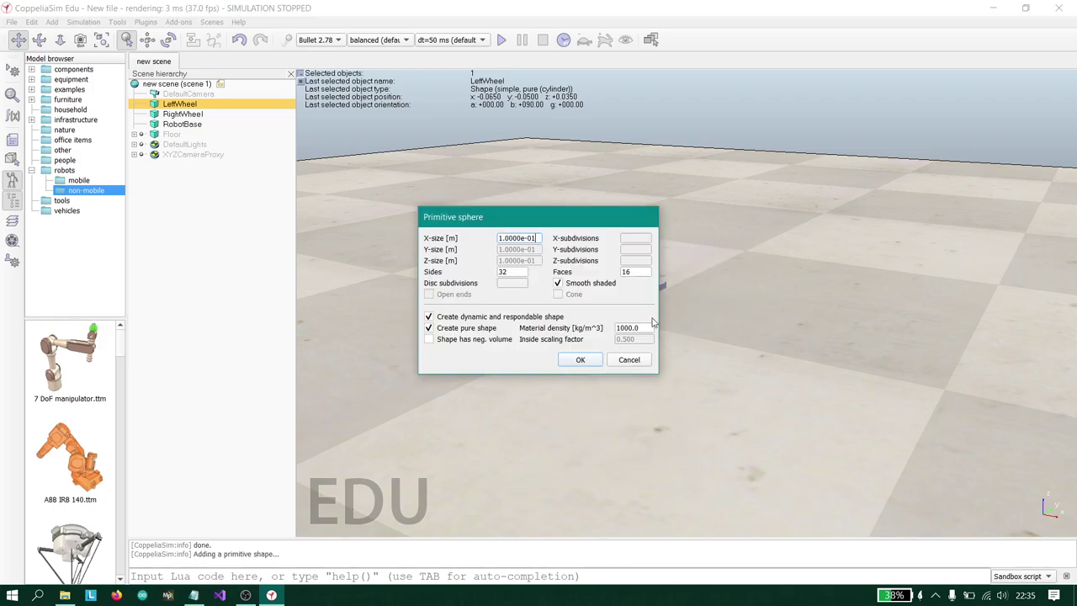
{"action": "triple_click", "coordinate": [517, 238]}
{"action": "type", "text": "0.03"}
{"action": "key", "text": "Return"}
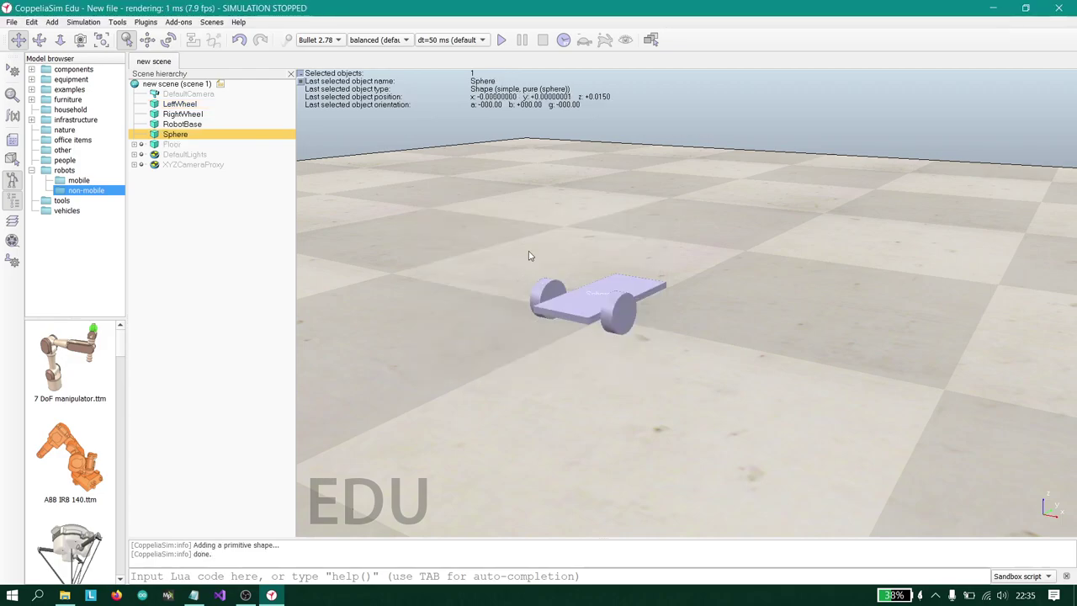
Step: Rename the new sphere as CastorJoint in the scene hierarchy
{"action": "left_click_drag", "start_coordinate": [772, 413], "coordinate": [641, 323]}
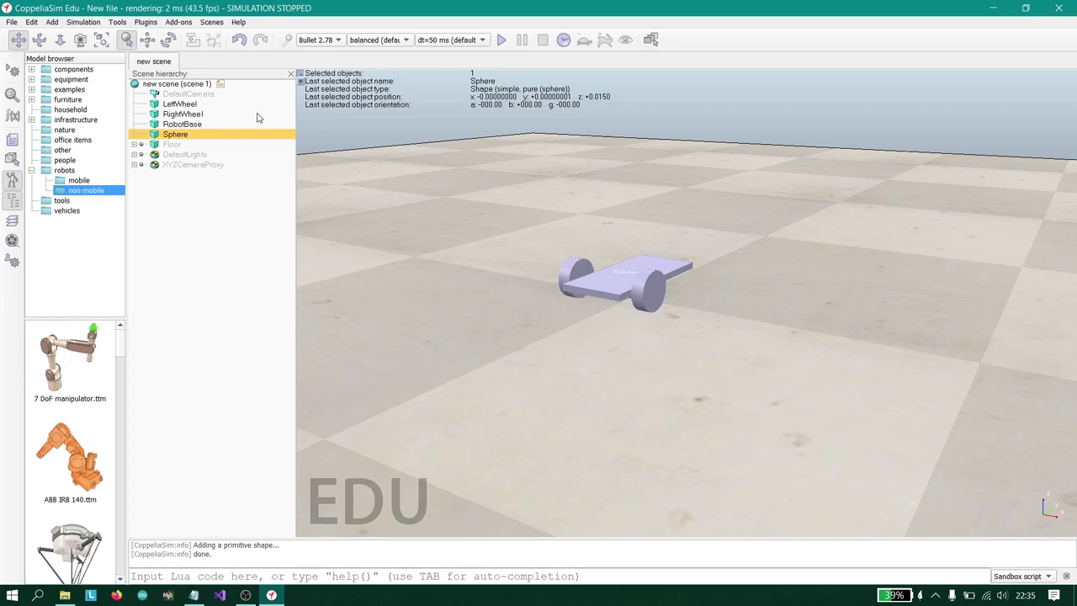
{"action": "double_click", "coordinate": [180, 138]}
{"action": "key", "text": "BackSpace"}
{"action": "key", "text": "BackSpace"}
{"action": "key", "text": "BackSpace"}
{"action": "key", "text": "BackSpace"}
{"action": "key", "text": "BackSpace"}
{"action": "type", "text": "Castor"}
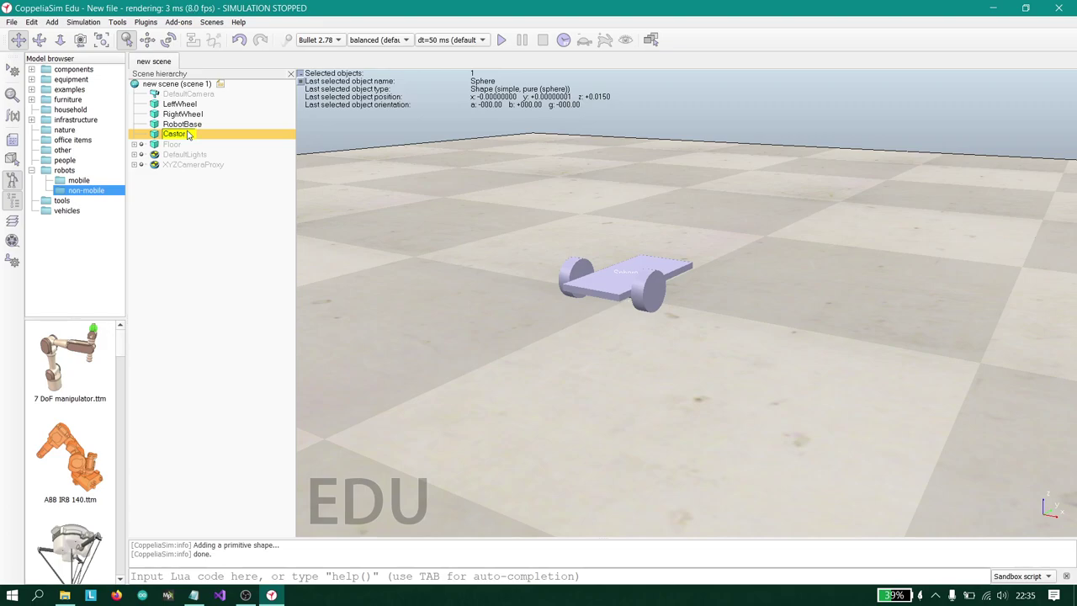
{"action": "type", "text": "Joint"}
{"action": "key", "text": "Return"}
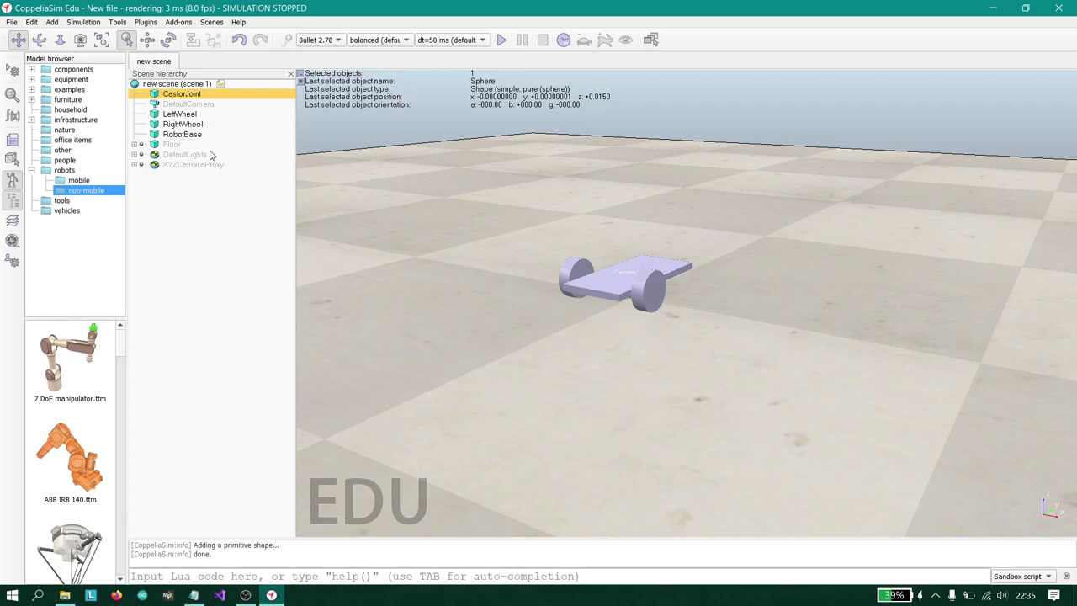
{"action": "left_click", "coordinate": [245, 595]}
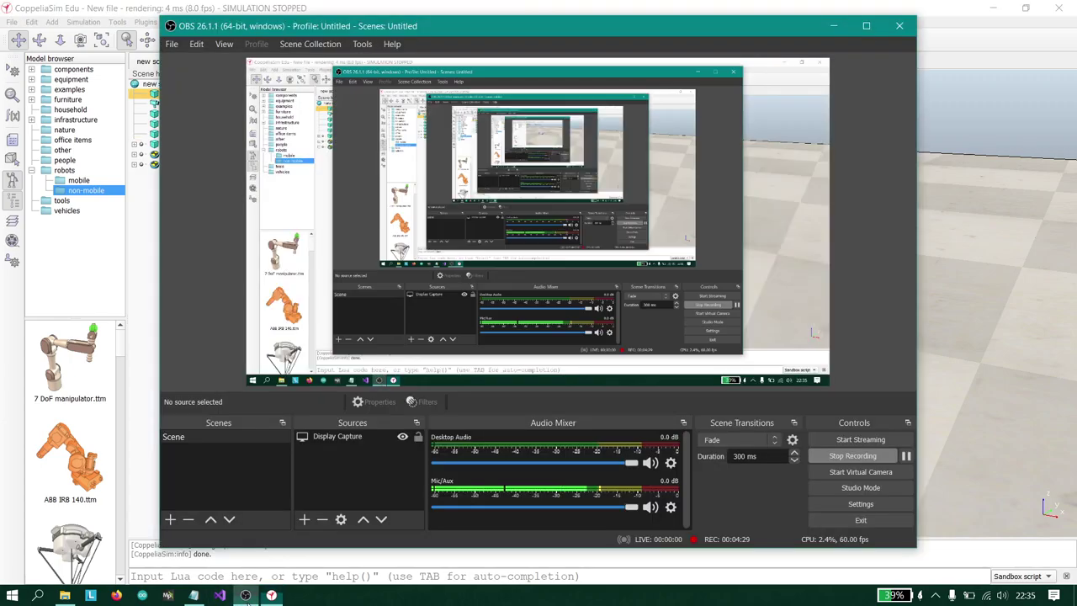
{"action": "left_click", "coordinate": [686, 5]}
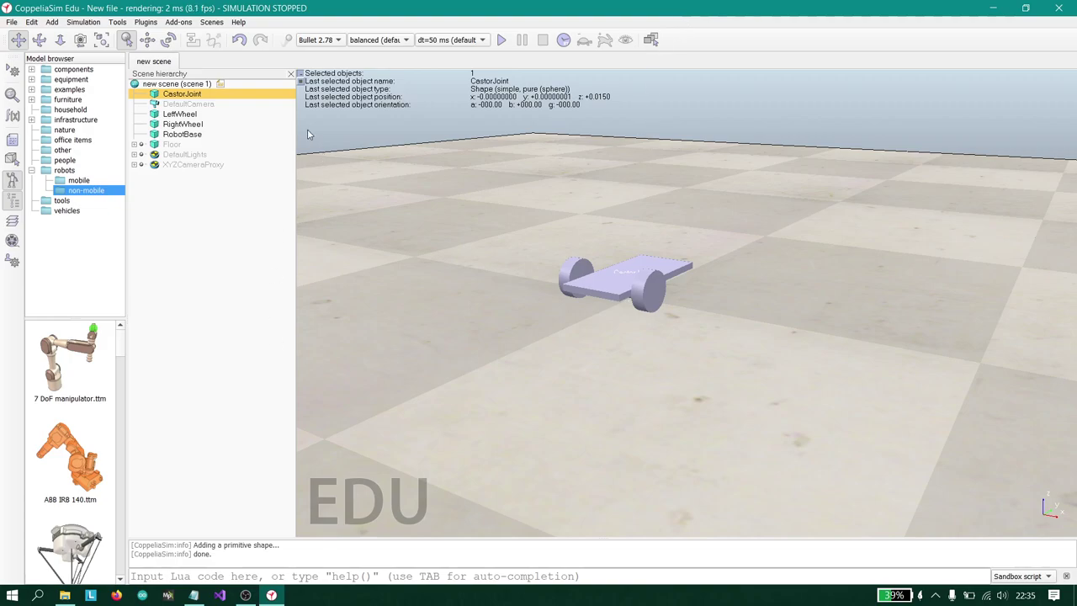
Step: Make CastorJoint collidable, renderable, measurable and detectable in its common object properties
{"action": "left_click", "coordinate": [13, 95]}
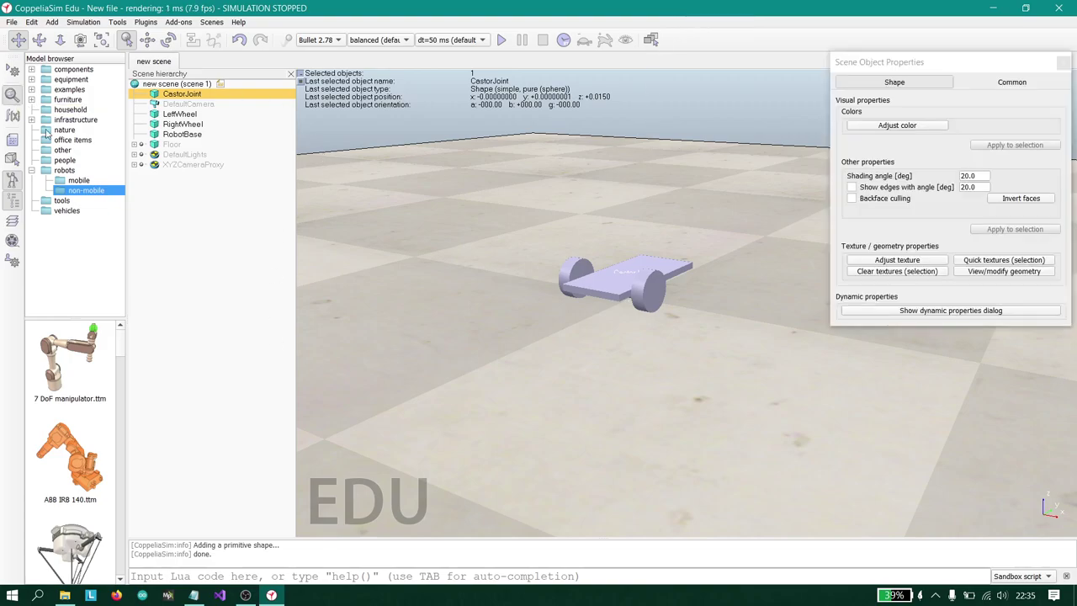
{"action": "left_click", "coordinate": [1007, 82]}
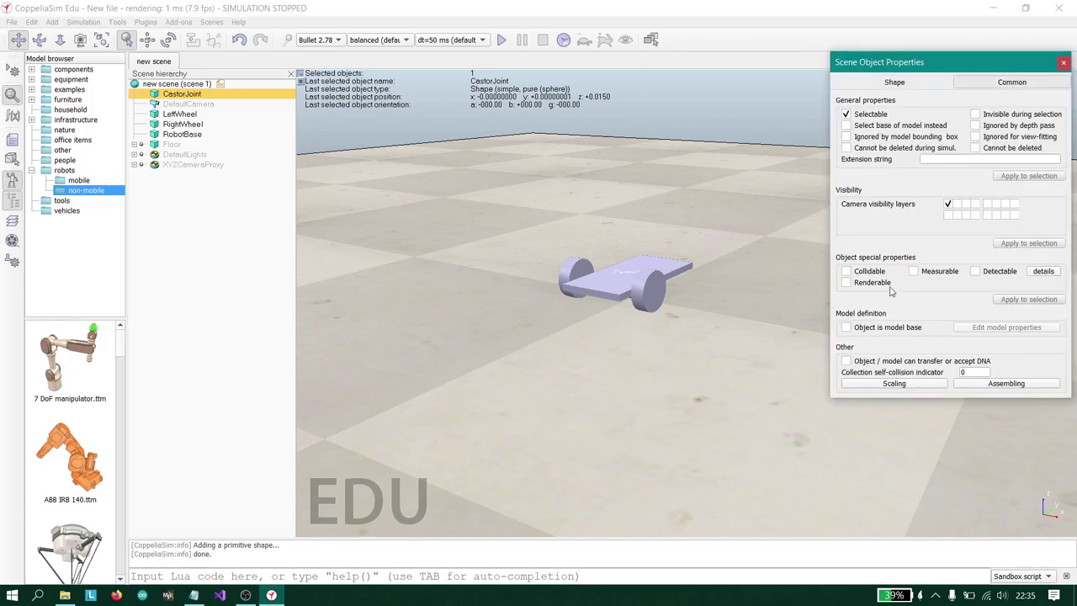
{"action": "left_click", "coordinate": [868, 275]}
{"action": "left_click", "coordinate": [875, 284]}
{"action": "left_click", "coordinate": [937, 276]}
{"action": "left_click", "coordinate": [1010, 274]}
{"action": "left_click", "coordinate": [1064, 62]}
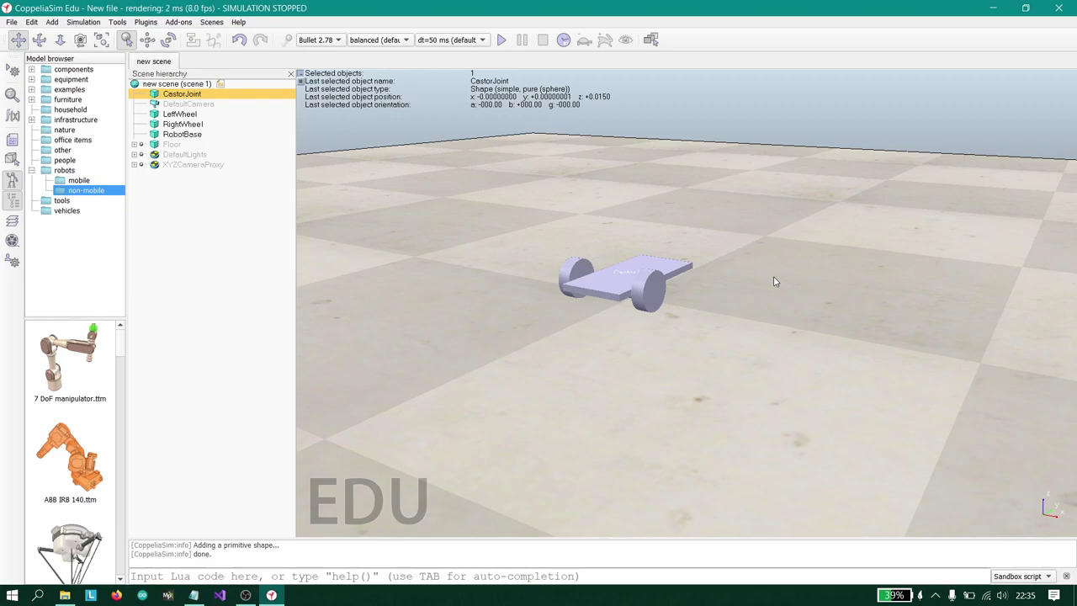
Step: Set CastorJoint's world position to X 0 m, Y 0.1 m and Z 0.015 m
{"action": "left_click", "coordinate": [148, 40]}
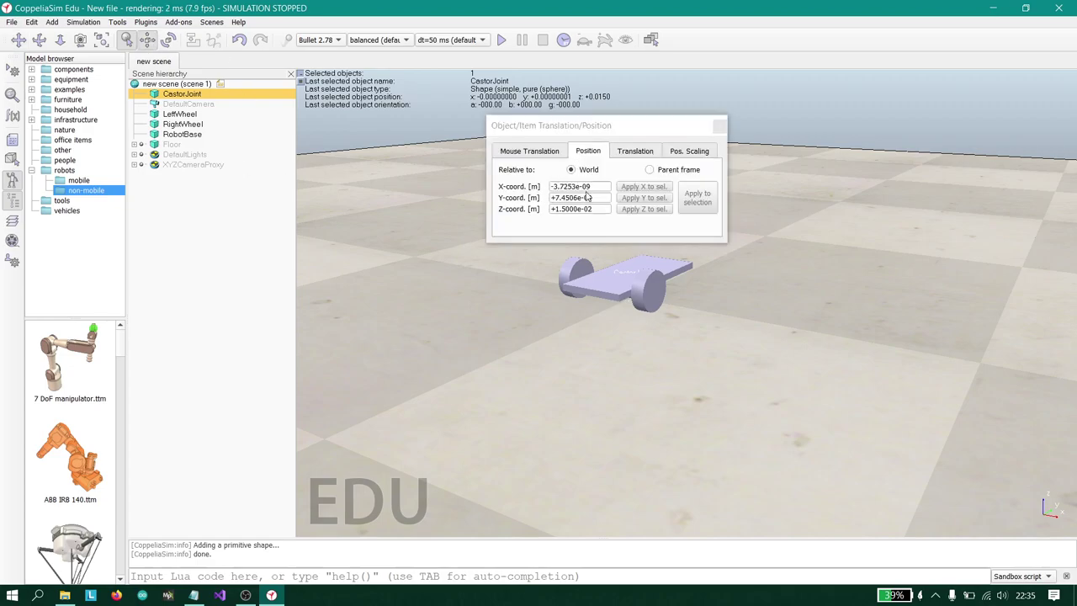
{"action": "left_click", "coordinate": [587, 189]}
{"action": "double_click", "coordinate": [588, 187]}
{"action": "type", "text": "0"}
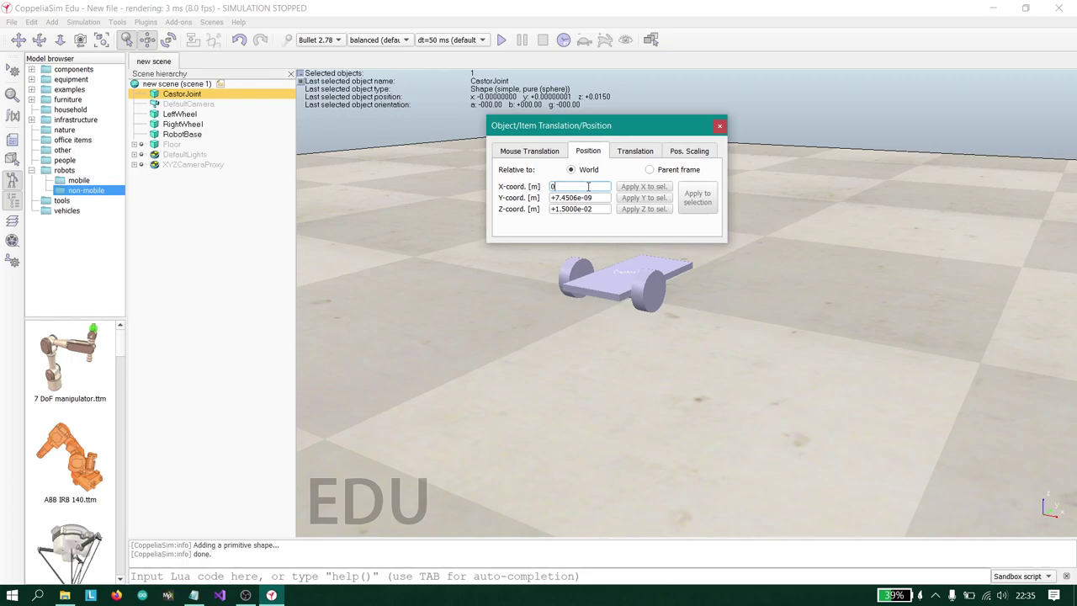
{"action": "key", "text": "Tab"}
{"action": "type", "text": "0"}
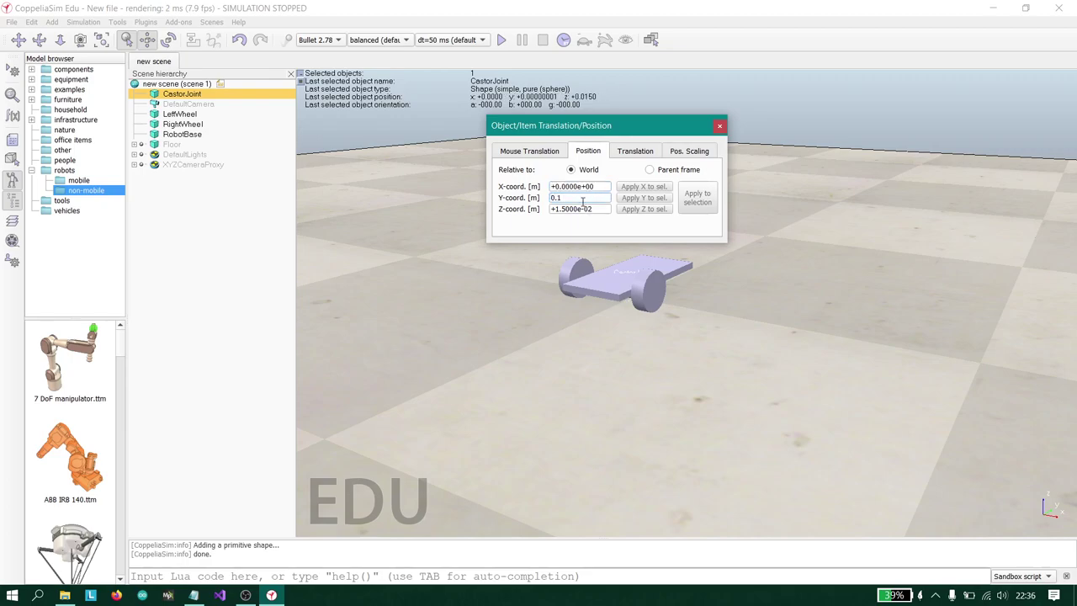
{"action": "key", "text": "Tab"}
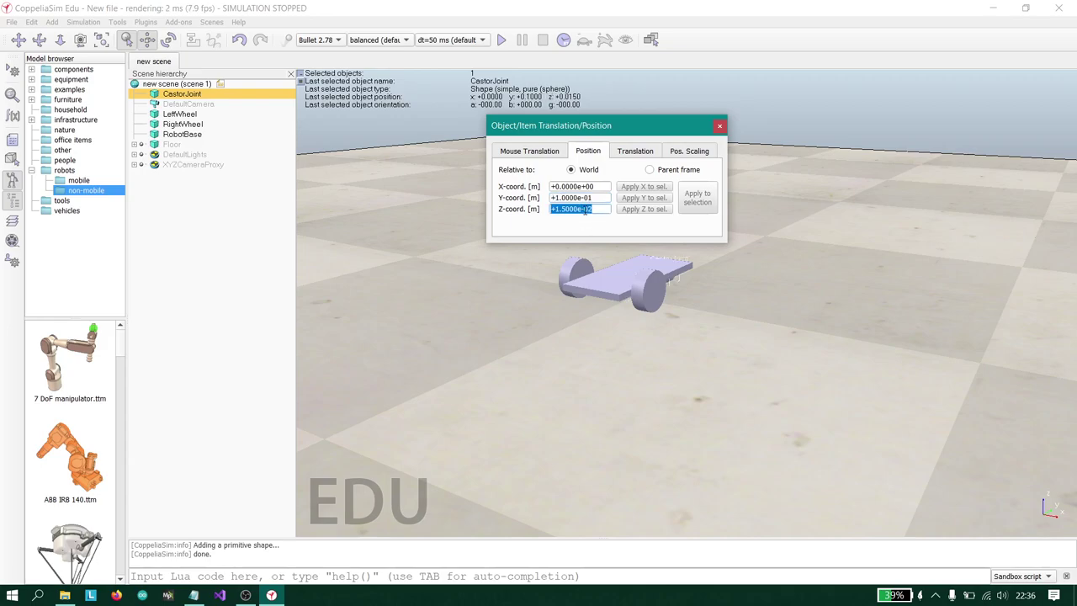
{"action": "type", "text": "0.15"}
{"action": "left_click", "coordinate": [720, 125]}
Step: Examine CastorJoint's placement under the robot base and its position coordinates, and clear the selection
{"action": "middle_click_drag", "start_coordinate": [723, 124], "coordinate": [642, 243]}
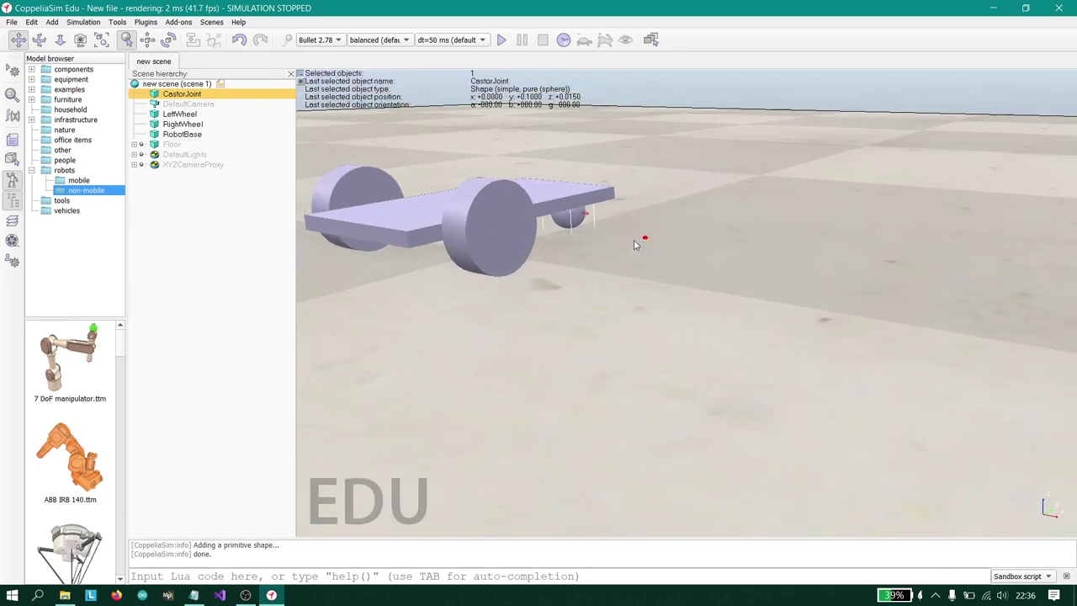
{"action": "left_click", "coordinate": [147, 39]}
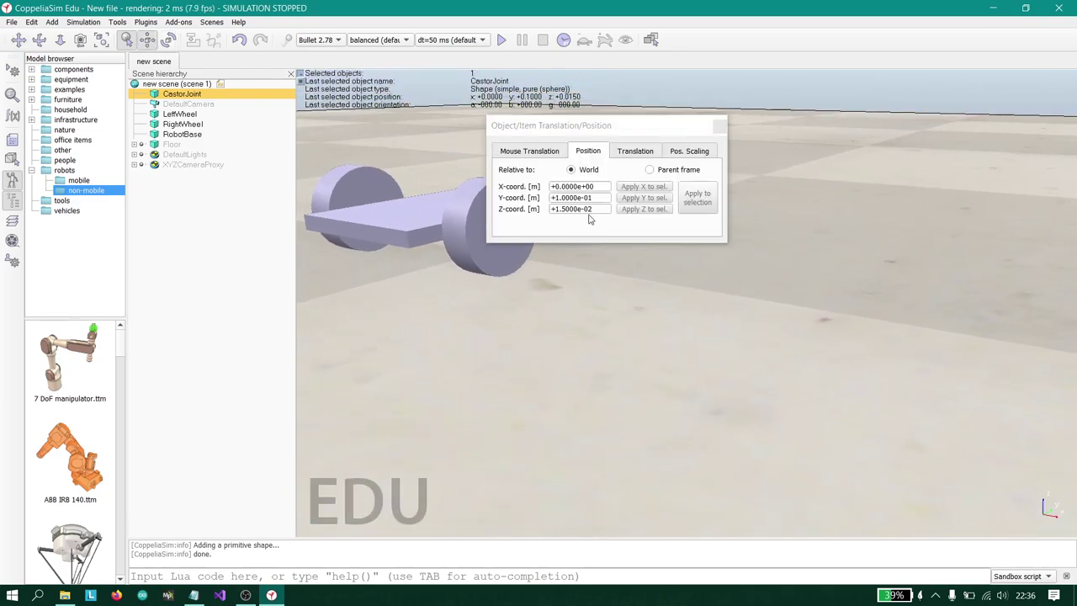
{"action": "left_click", "coordinate": [720, 126]}
{"action": "middle_click_drag", "start_coordinate": [593, 223], "coordinate": [654, 131]}
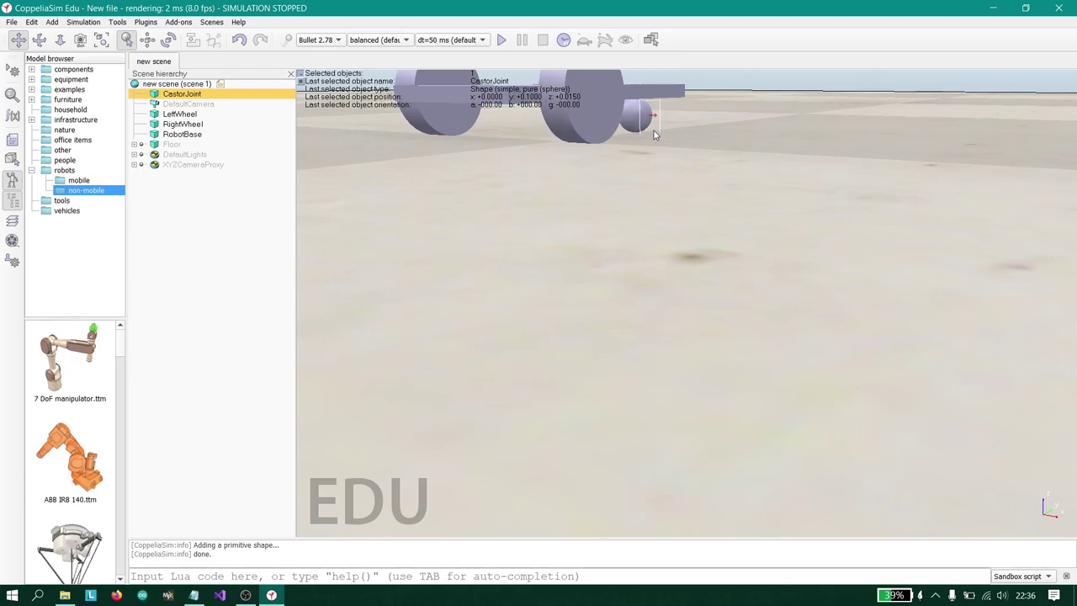
{"action": "middle_click_drag", "start_coordinate": [592, 146], "coordinate": [685, 298]}
{"action": "left_click", "coordinate": [615, 324]}
{"action": "middle_click_drag", "start_coordinate": [637, 325], "coordinate": [669, 324]}
{"action": "left_click", "coordinate": [764, 313]}
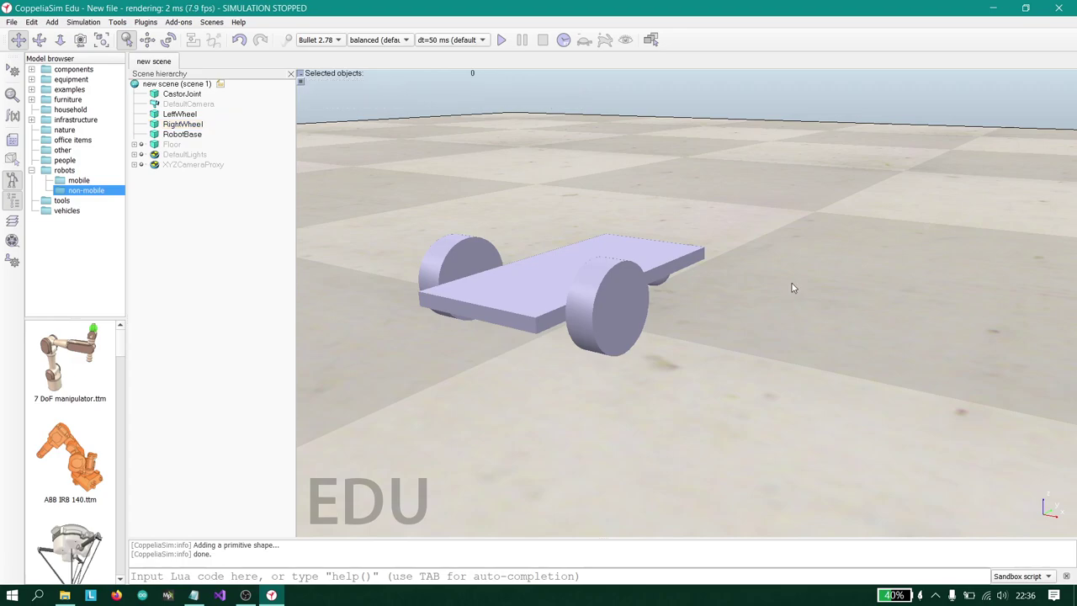
Step: Add a revolute joint to the scene
{"action": "right_click", "coordinate": [802, 208]}
{"action": "mouse_move", "coordinate": [855, 250]}
{"action": "mouse_move", "coordinate": [943, 264]}
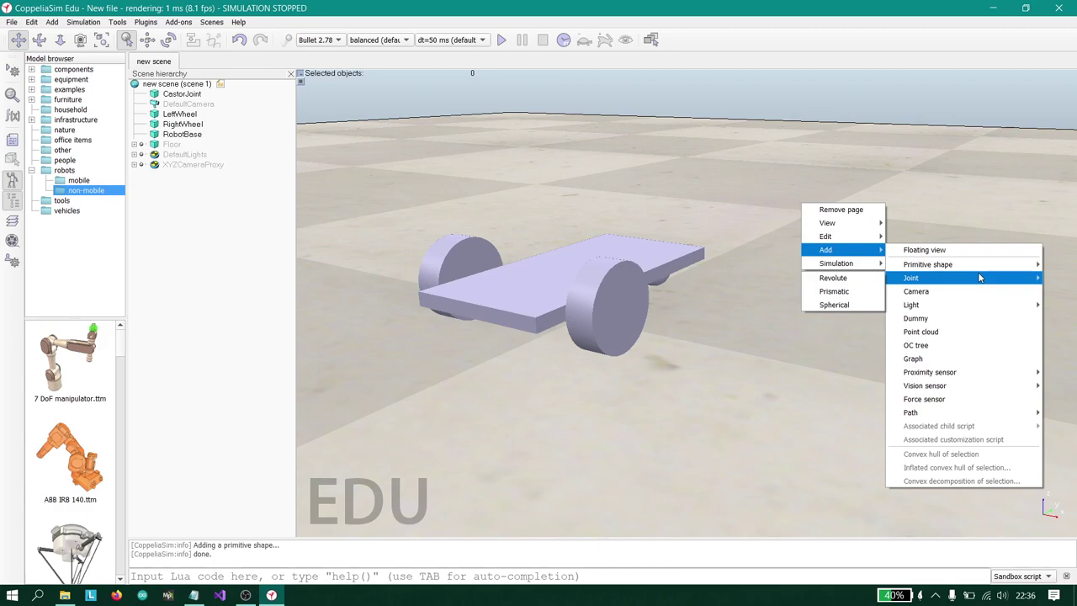
{"action": "left_click", "coordinate": [833, 278]}
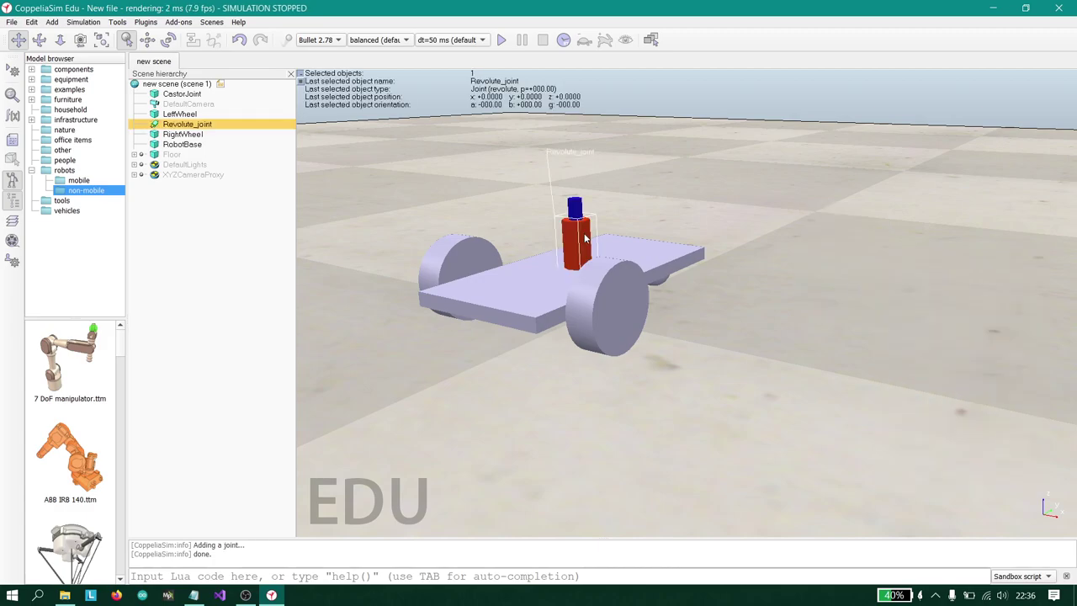
Step: Rename the new revolute joint as LeftMotor
{"action": "double_click", "coordinate": [204, 128]}
{"action": "key", "text": "BackSpace"}
{"action": "key", "text": "BackSpace"}
{"action": "key", "text": "BackSpace"}
{"action": "key", "text": "BackSpace"}
{"action": "key", "text": "BackSpace"}
{"action": "key", "text": "BackSpace"}
{"action": "key", "text": "BackSpace"}
{"action": "key", "text": "BackSpace"}
{"action": "key", "text": "BackSpace"}
{"action": "key", "text": "BackSpace"}
{"action": "key", "text": "BackSpace"}
{"action": "key", "text": "BackSpace"}
{"action": "key", "text": "BackSpace"}
{"action": "key", "text": "BackSpace"}
{"action": "type", "text": "LeftMotor"}
{"action": "key", "text": "Return"}
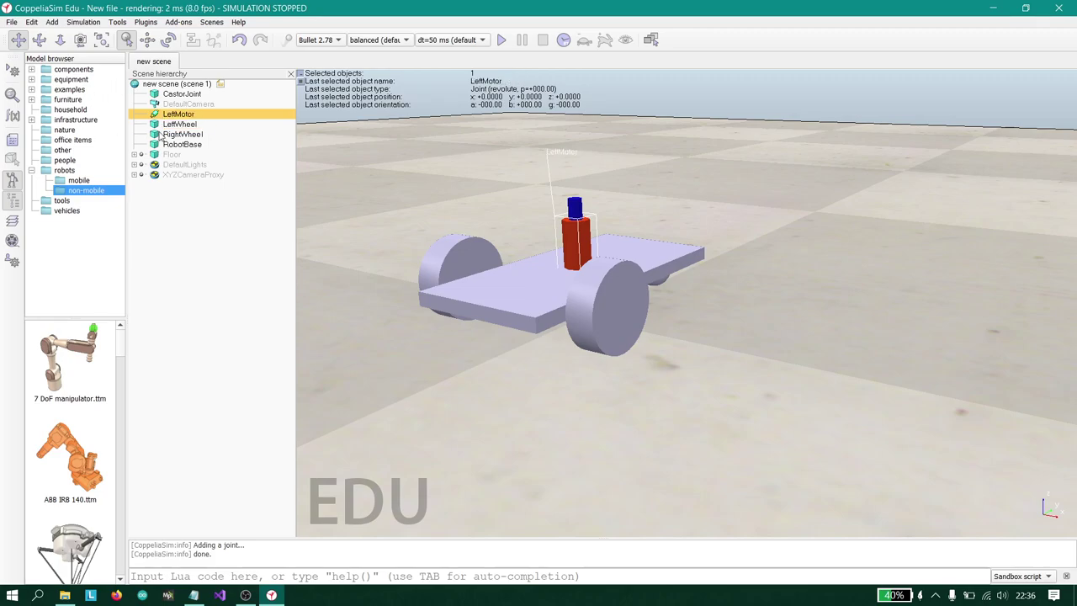
Step: Set the visual length of the LeftMotor joint to 0.06 m
{"action": "left_click", "coordinate": [12, 96]}
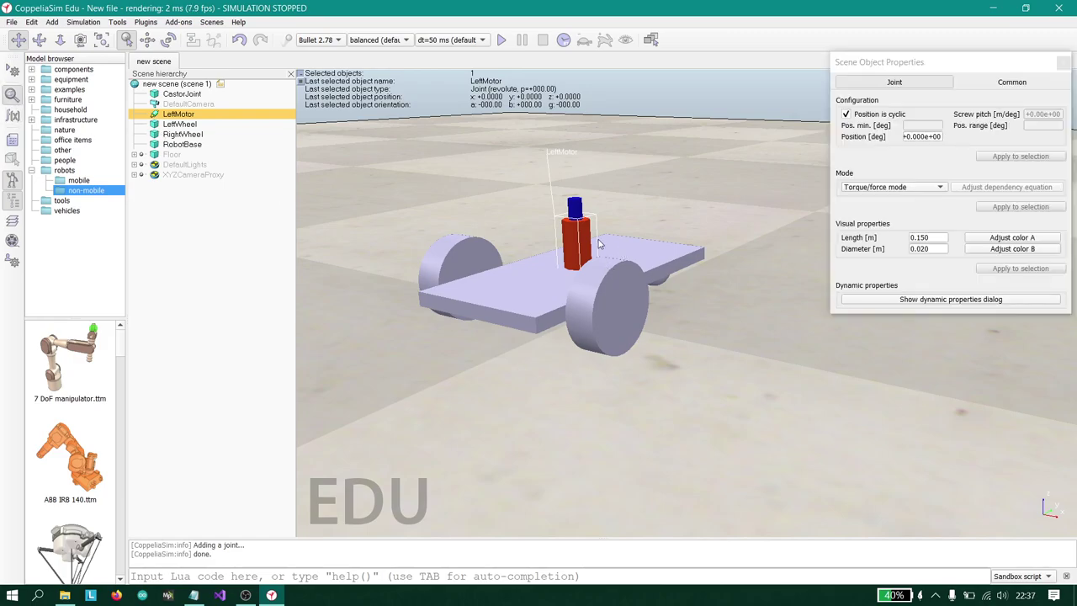
{"action": "left_click", "coordinate": [981, 66]}
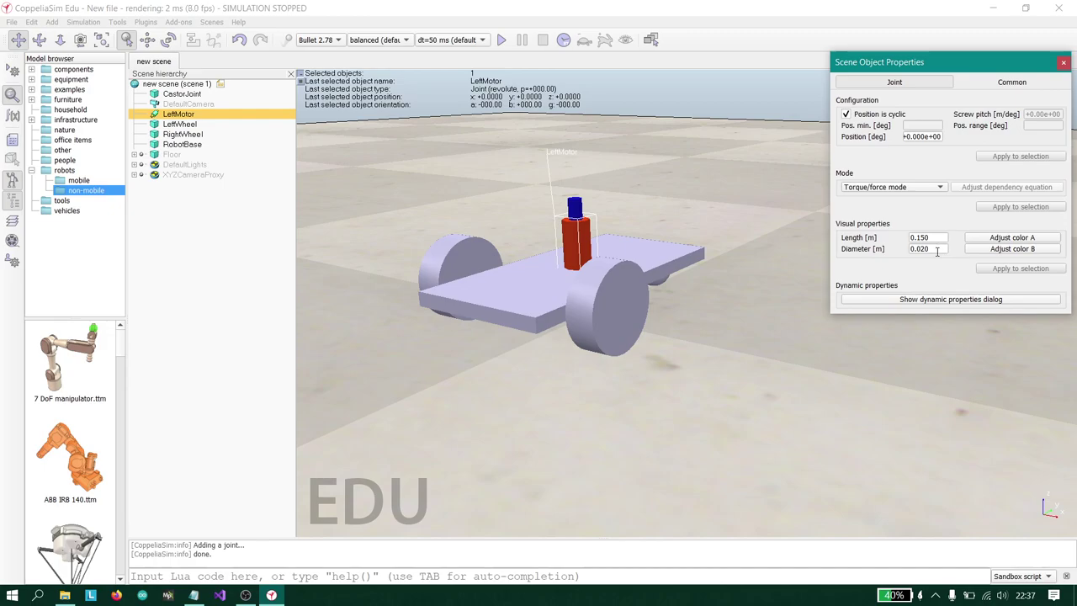
{"action": "double_click", "coordinate": [924, 239]}
{"action": "type", "text": "0."}
{"action": "type", "text": "06"}
Step: Enable LeftMotor's motor and lock it when the target velocity is zero in the joint's dynamic properties
{"action": "left_click", "coordinate": [950, 301]}
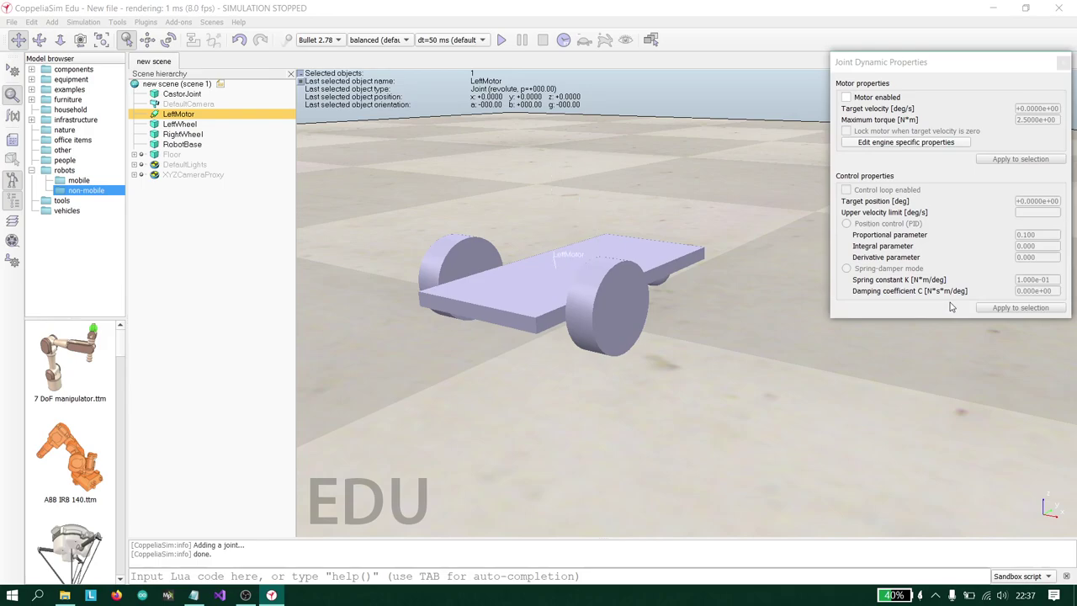
{"action": "left_click_drag", "start_coordinate": [964, 74], "coordinate": [927, 83]}
{"action": "left_click", "coordinate": [809, 107]}
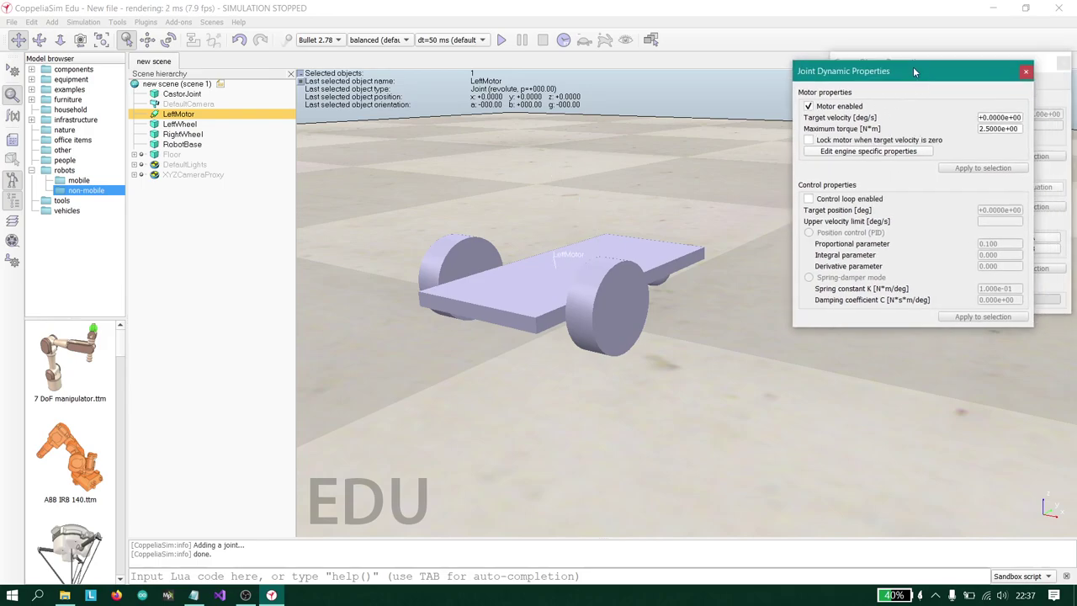
{"action": "left_click", "coordinate": [810, 140]}
{"action": "left_click", "coordinate": [1026, 71]}
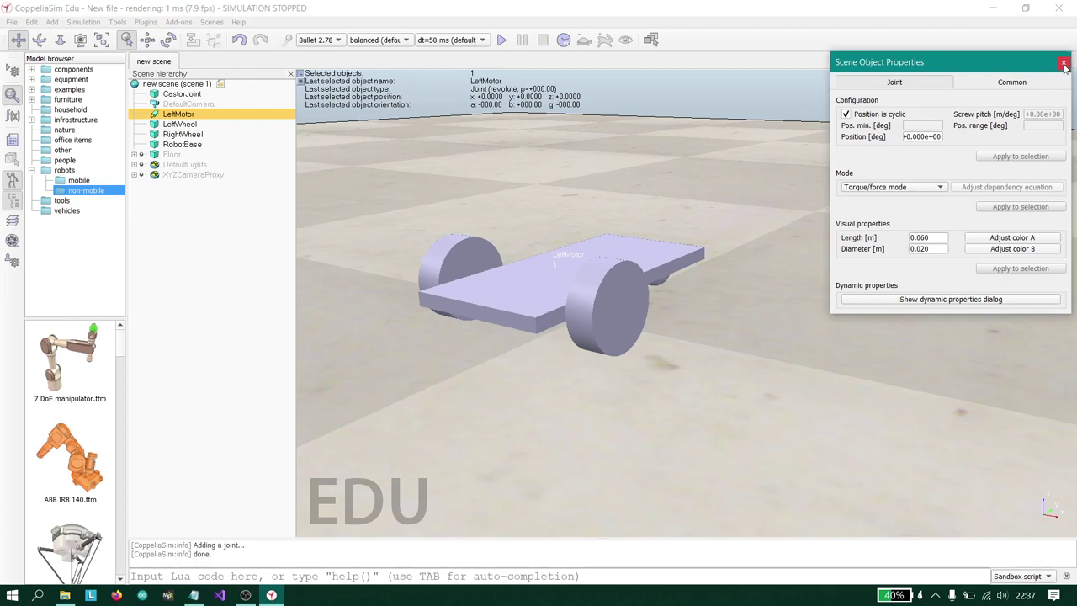
{"action": "left_click", "coordinate": [1064, 64]}
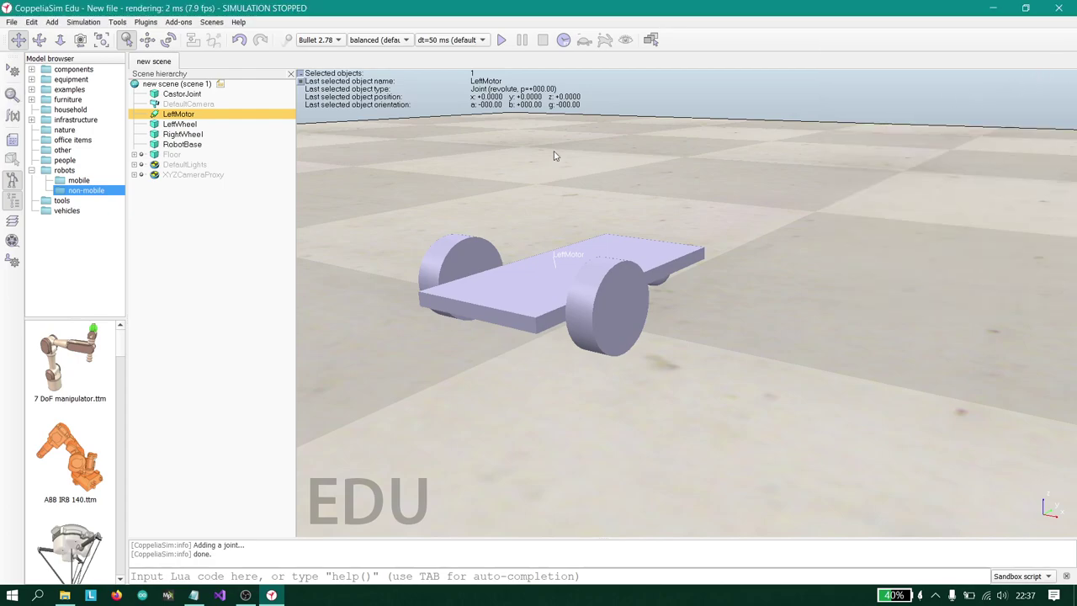
Step: Move the LeftMotor joint to LeftWheel's world position by applying the wheel's coordinates to both objects
{"action": "left_click", "coordinate": [203, 125], "text": "ctrl"}
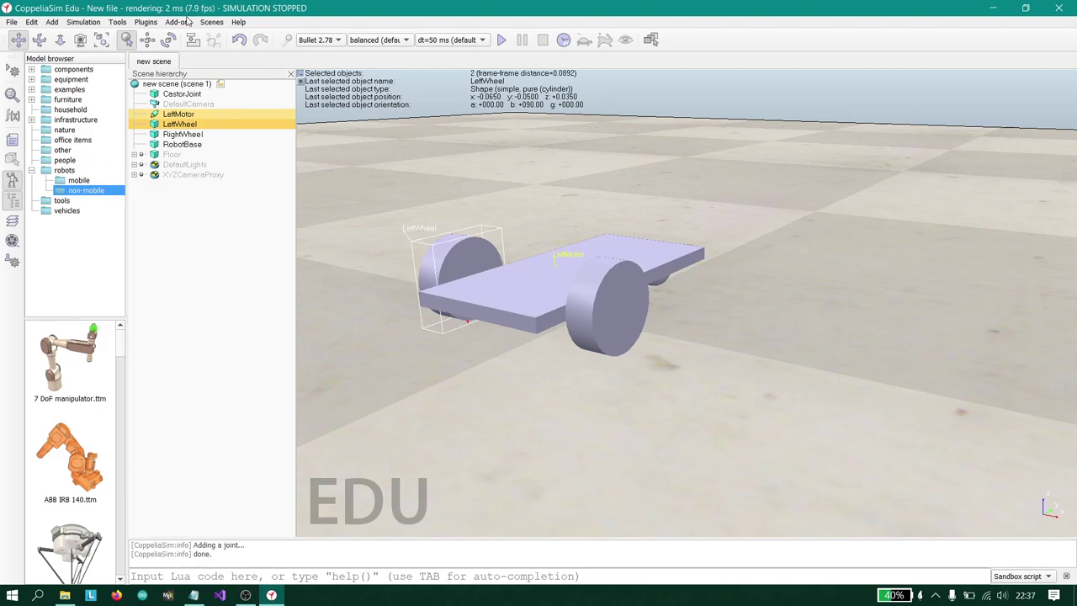
{"action": "left_click", "coordinate": [148, 40]}
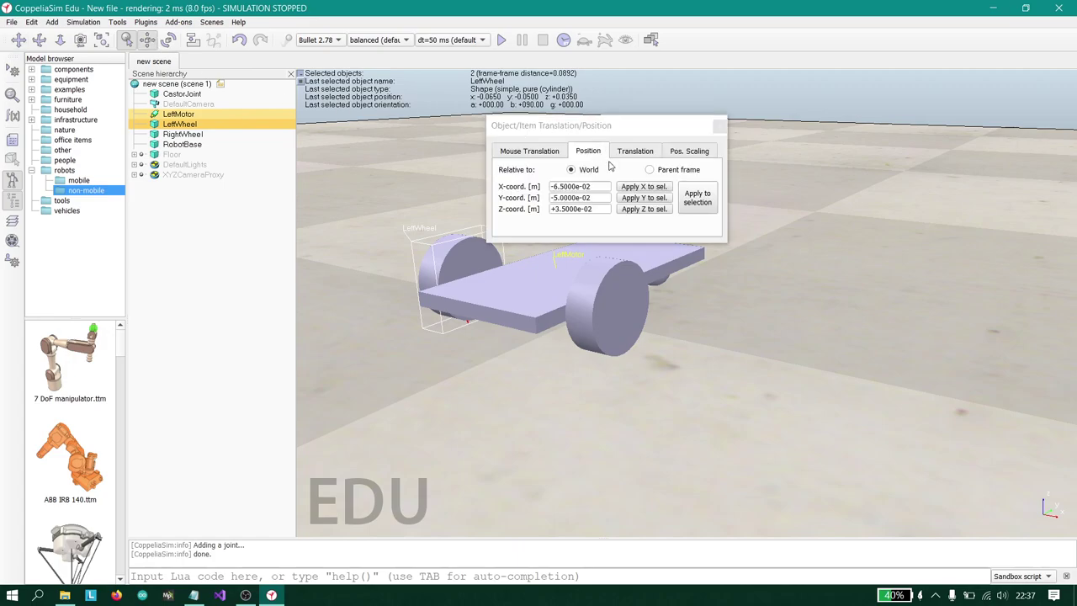
{"action": "left_click", "coordinate": [698, 203]}
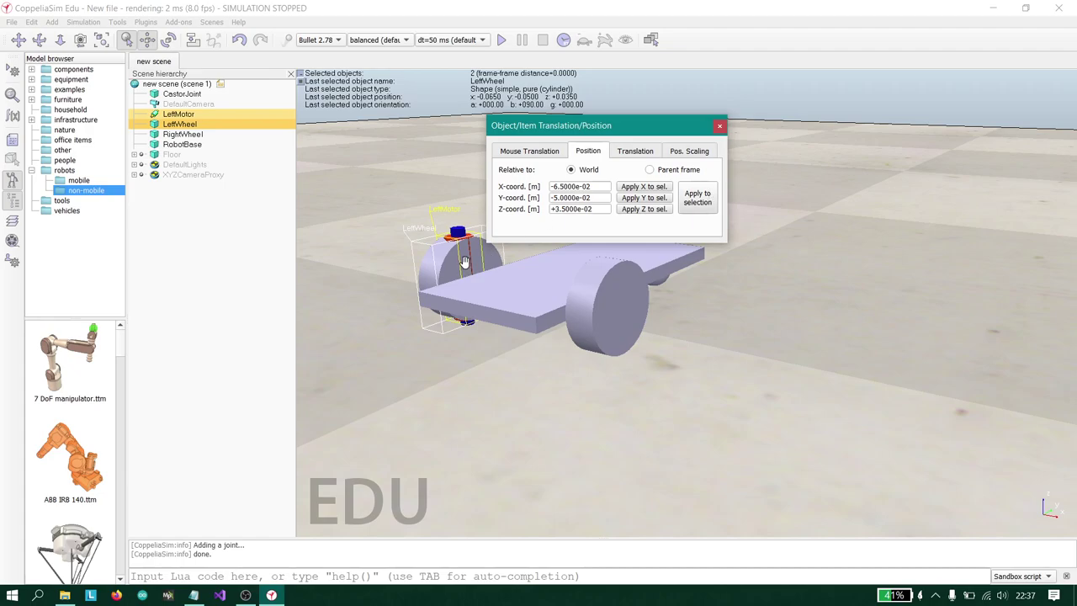
{"action": "left_click", "coordinate": [719, 125]}
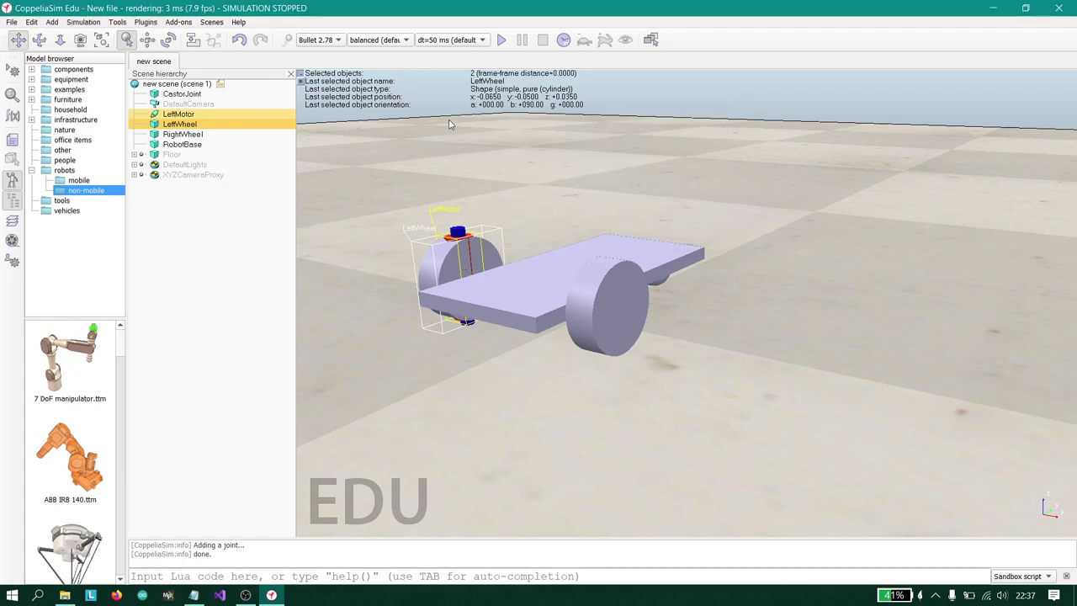
Step: Set the LeftMotor joint's Beta orientation to 90 degrees relative to the world
{"action": "left_click", "coordinate": [181, 115]}
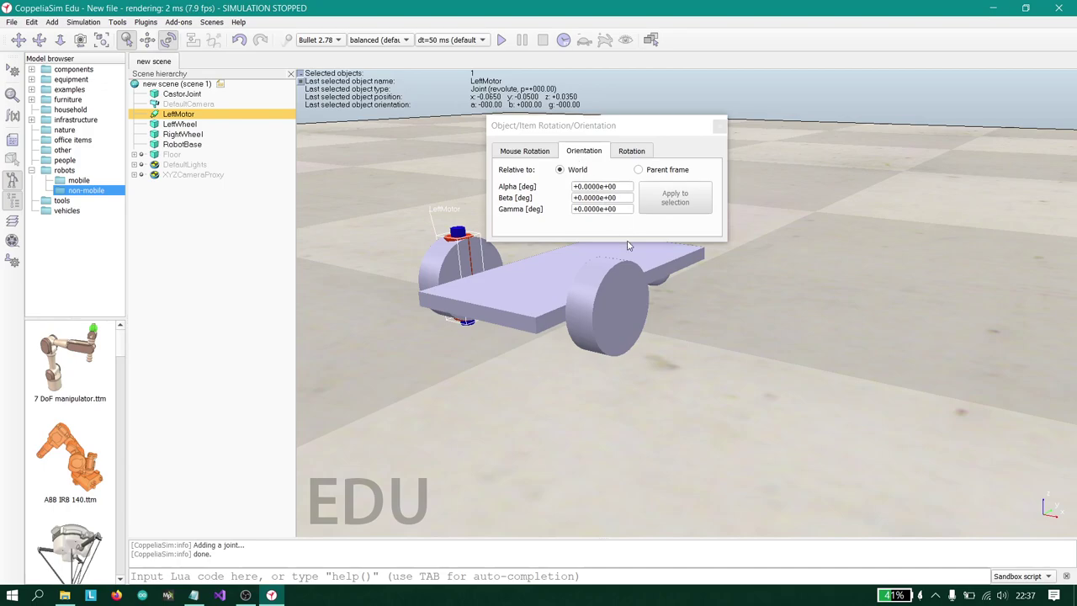
{"action": "left_click", "coordinate": [610, 199]}
{"action": "type", "text": "90"}
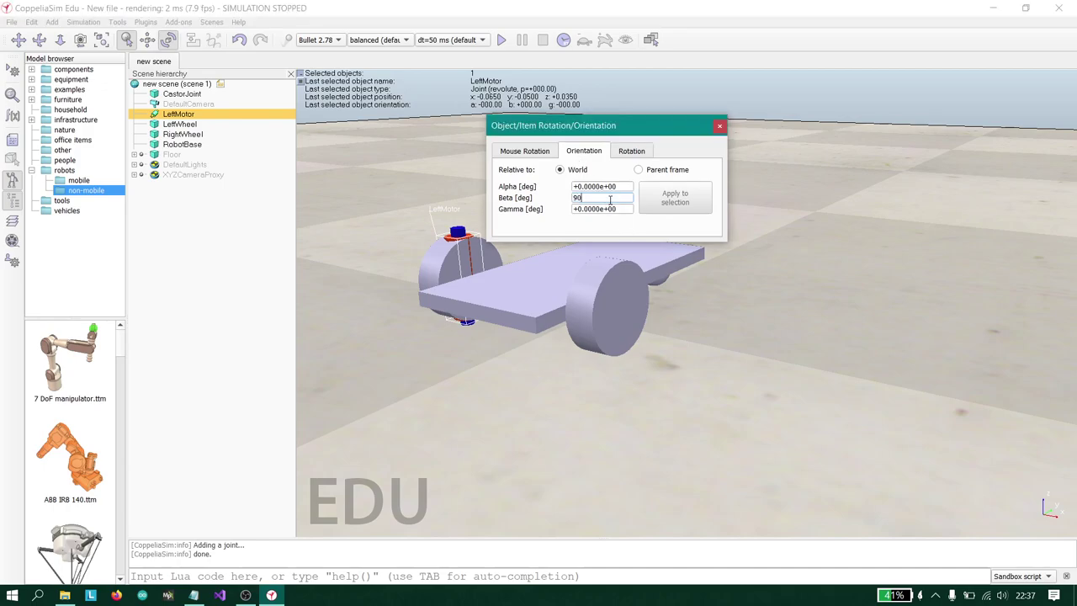
{"action": "key", "text": "Return"}
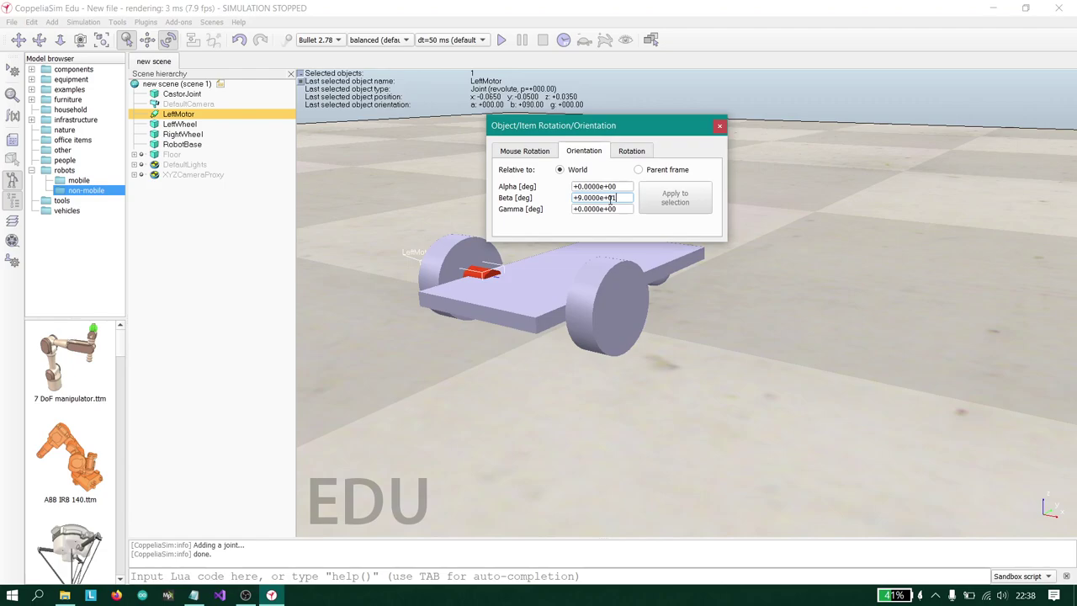
{"action": "left_click", "coordinate": [720, 125]}
Step: Copy the LeftMotor joint and paste the duplicate into the scene
{"action": "left_click_drag", "start_coordinate": [706, 149], "coordinate": [736, 335]}
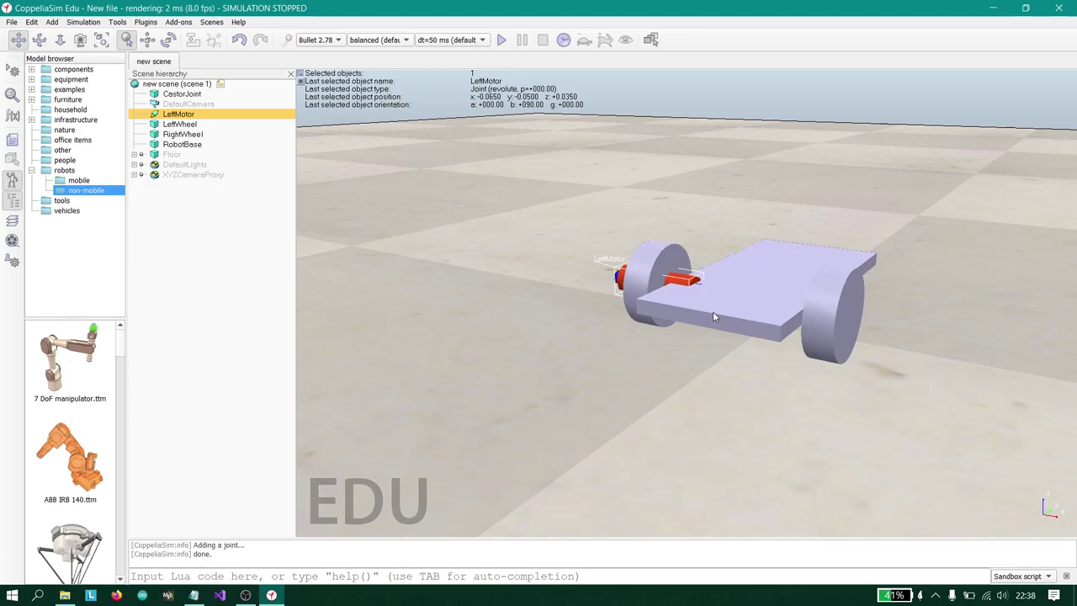
{"action": "right_click", "coordinate": [177, 114]}
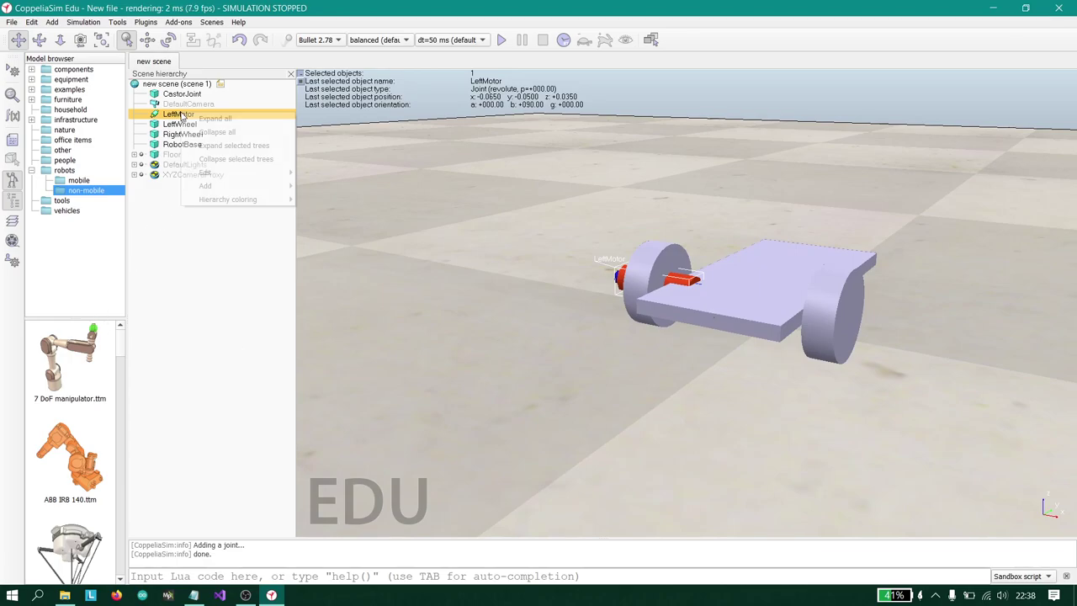
{"action": "mouse_move", "coordinate": [244, 172]}
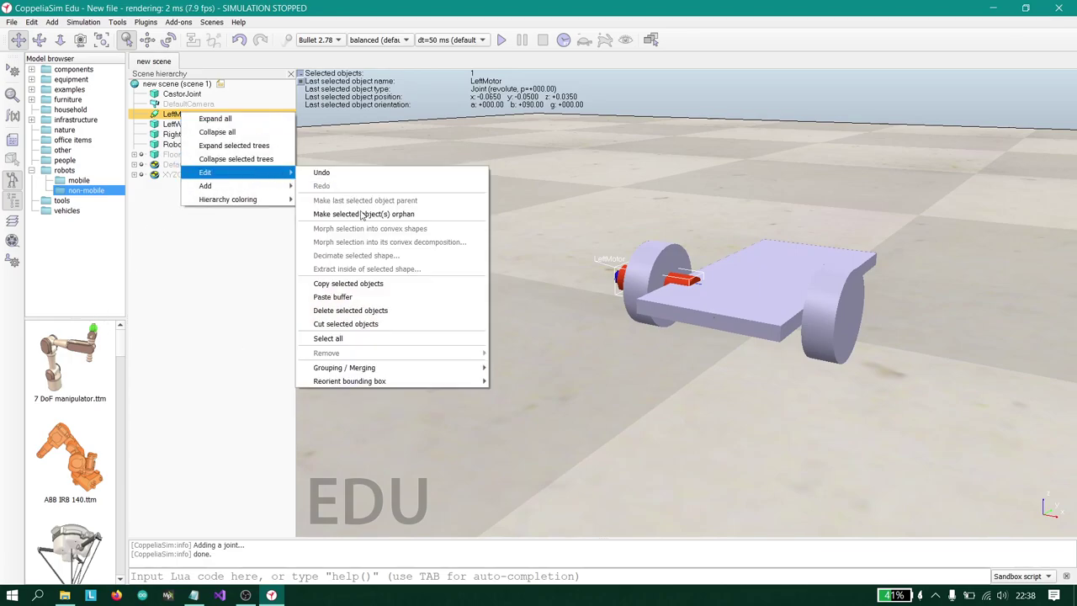
{"action": "left_click", "coordinate": [378, 286]}
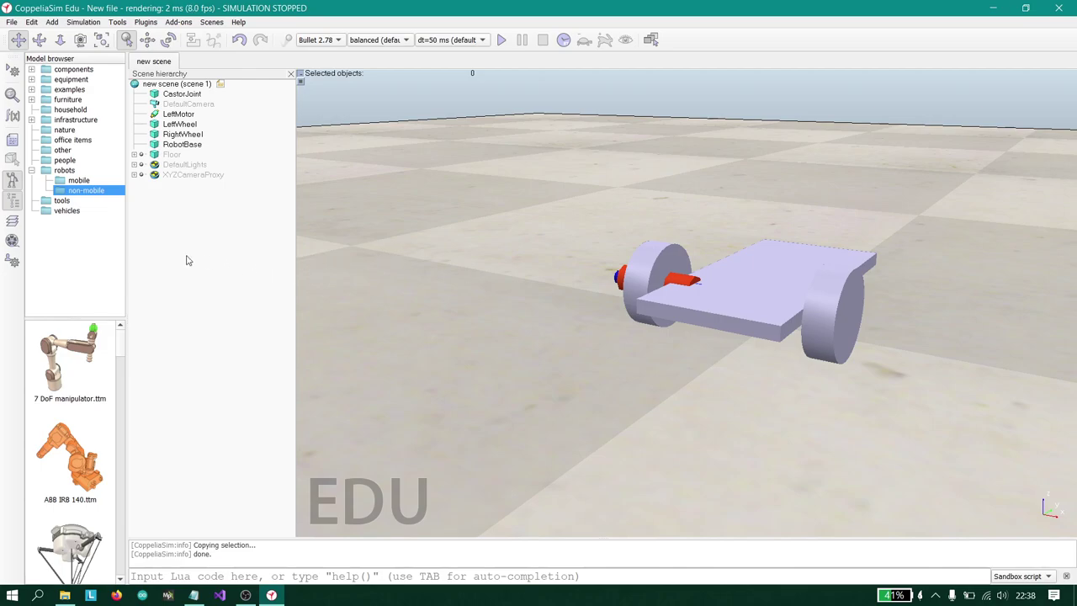
{"action": "right_click", "coordinate": [233, 252]}
{"action": "mouse_move", "coordinate": [300, 308]}
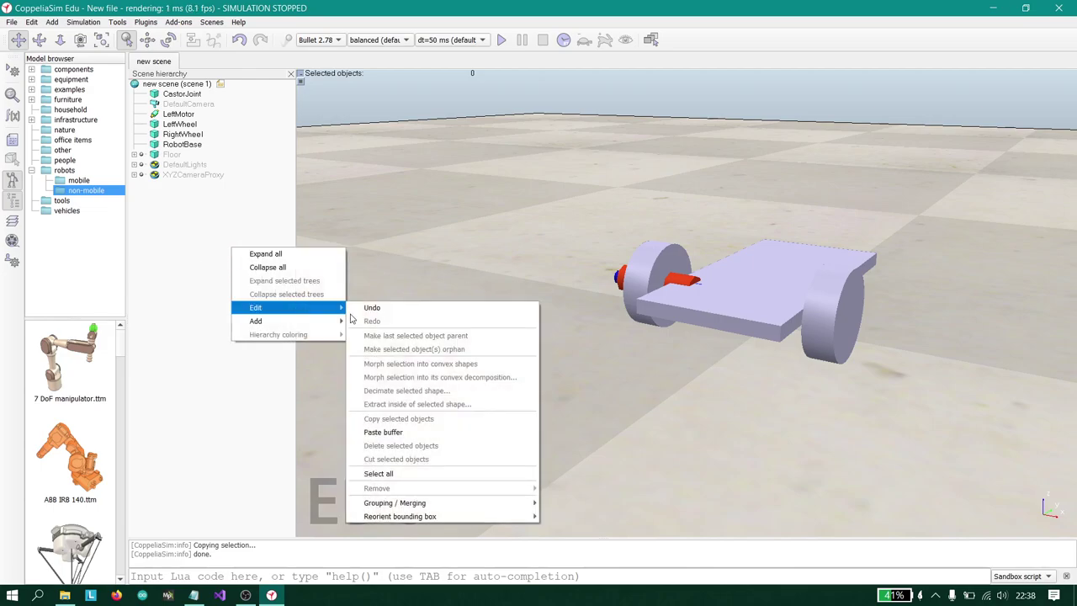
{"action": "left_click", "coordinate": [438, 431]}
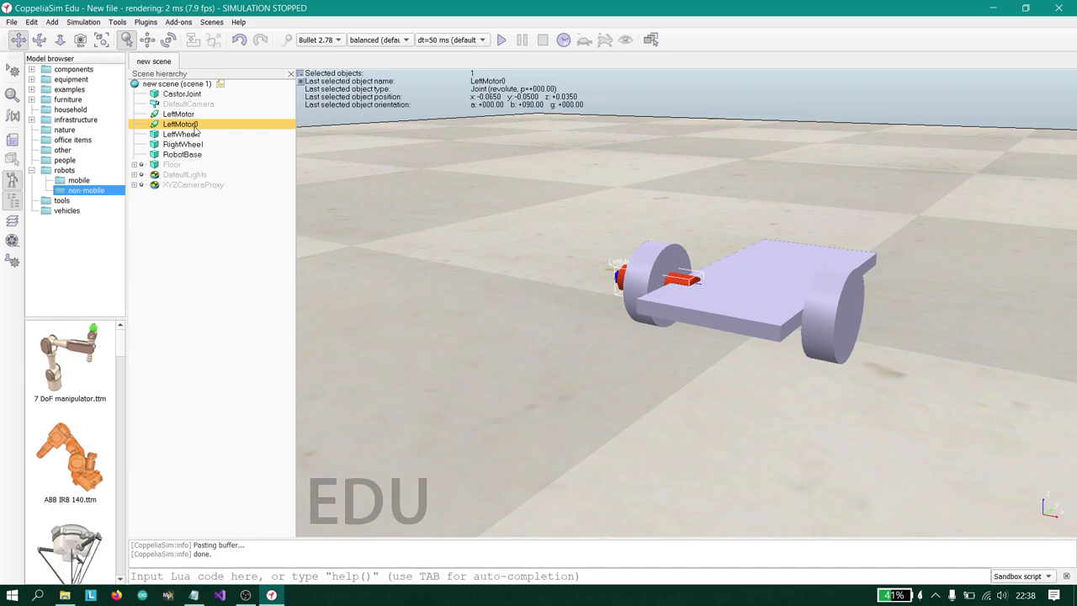
Step: Rename the pasted copy of the LeftMotor joint as RightMotor
{"action": "double_click", "coordinate": [192, 126]}
{"action": "key", "text": "Home"}
{"action": "key", "text": "Delete"}
{"action": "key", "text": "Delete"}
{"action": "key", "text": "Delete"}
{"action": "key", "text": "Delete"}
{"action": "type", "text": "Right"}
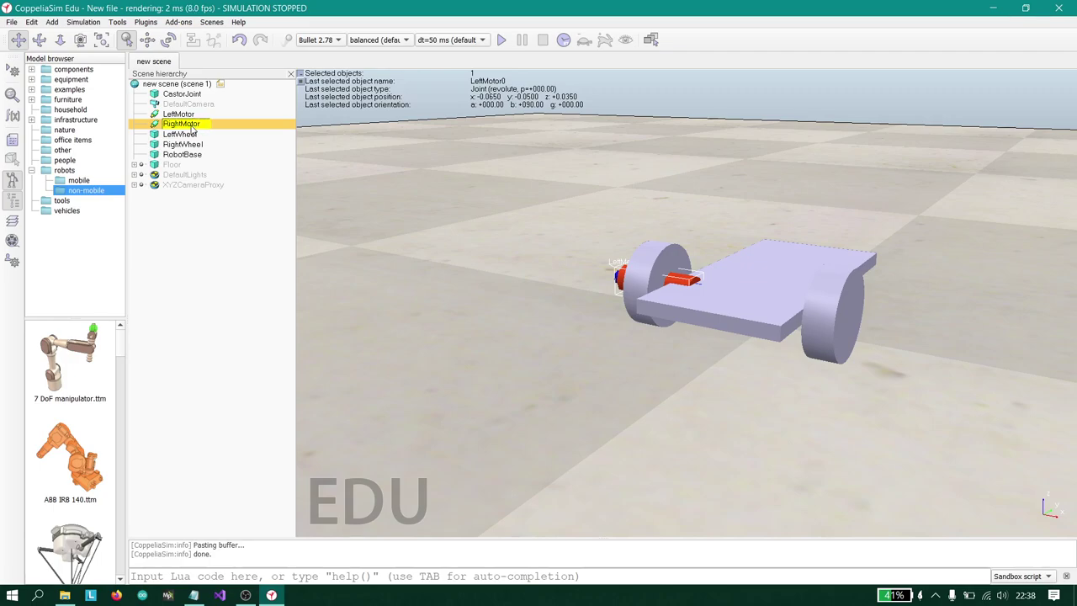
{"action": "key", "text": "Return"}
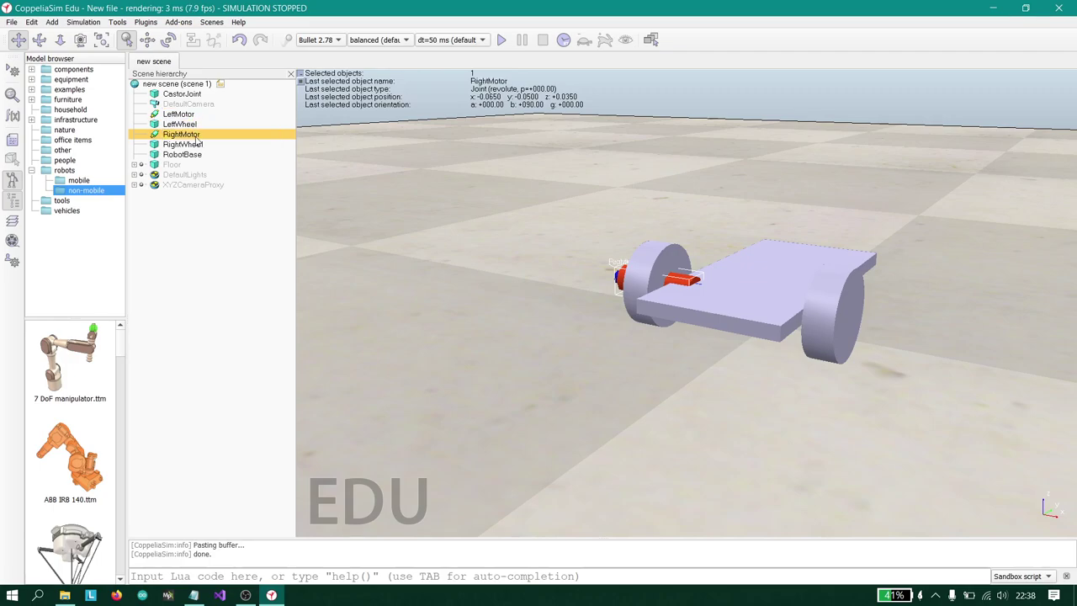
Step: Move the RightMotor joint to the right wheel by setting its world X coordinate to 0.065 m
{"action": "left_click", "coordinate": [147, 39]}
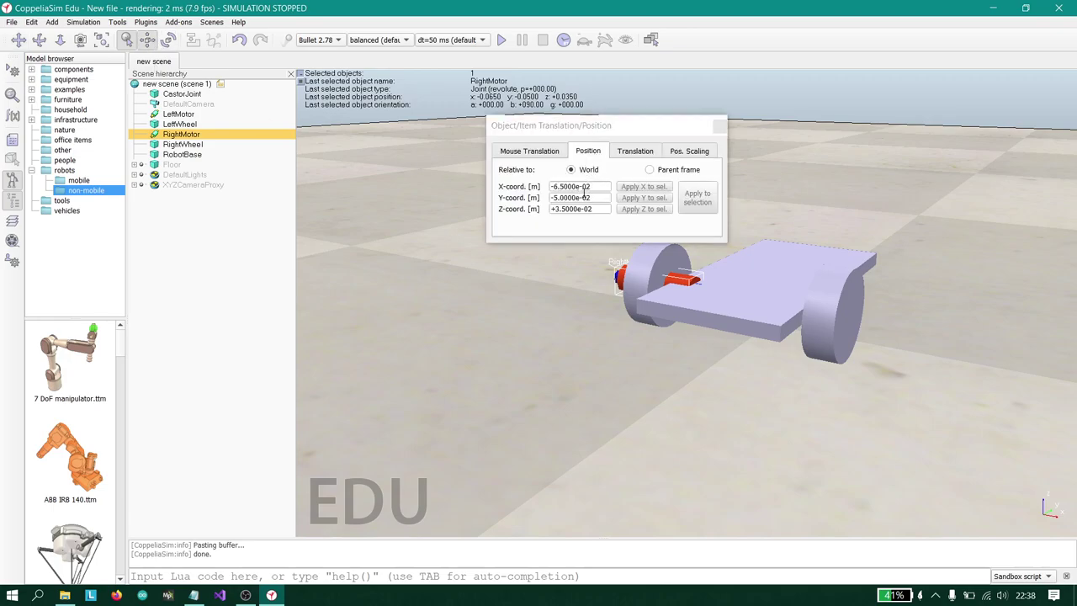
{"action": "left_click", "coordinate": [553, 187]}
{"action": "key", "text": "BackSpace"}
{"action": "type", "text": "0"}
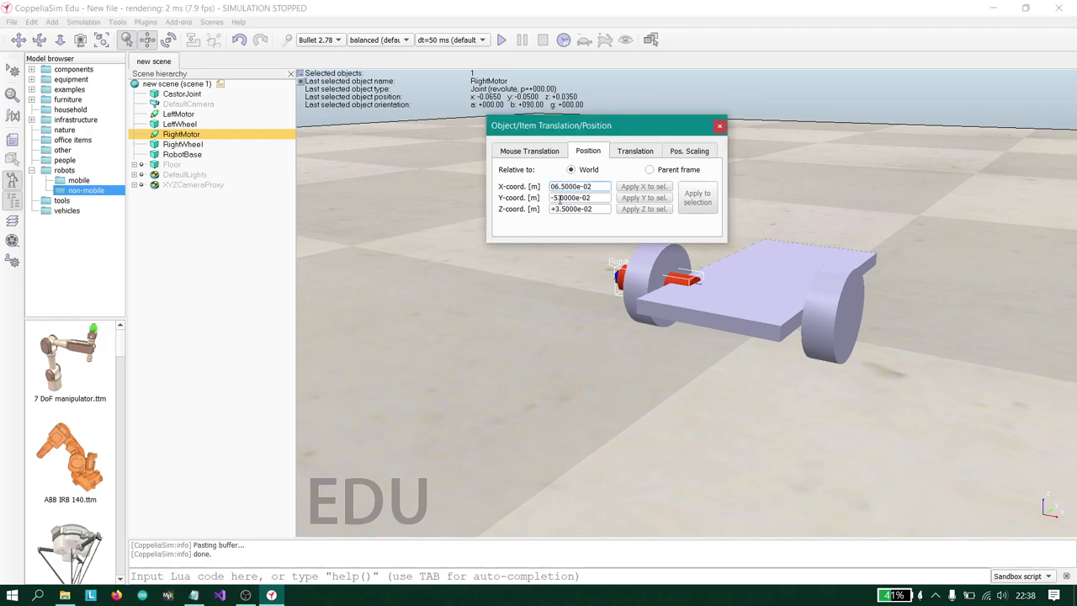
{"action": "key", "text": "BackSpace"}
{"action": "key", "text": "Return"}
{"action": "left_click", "coordinate": [719, 125]}
Step: Add a force sensor to the scene
{"action": "middle_click_drag", "start_coordinate": [639, 252], "coordinate": [596, 258]}
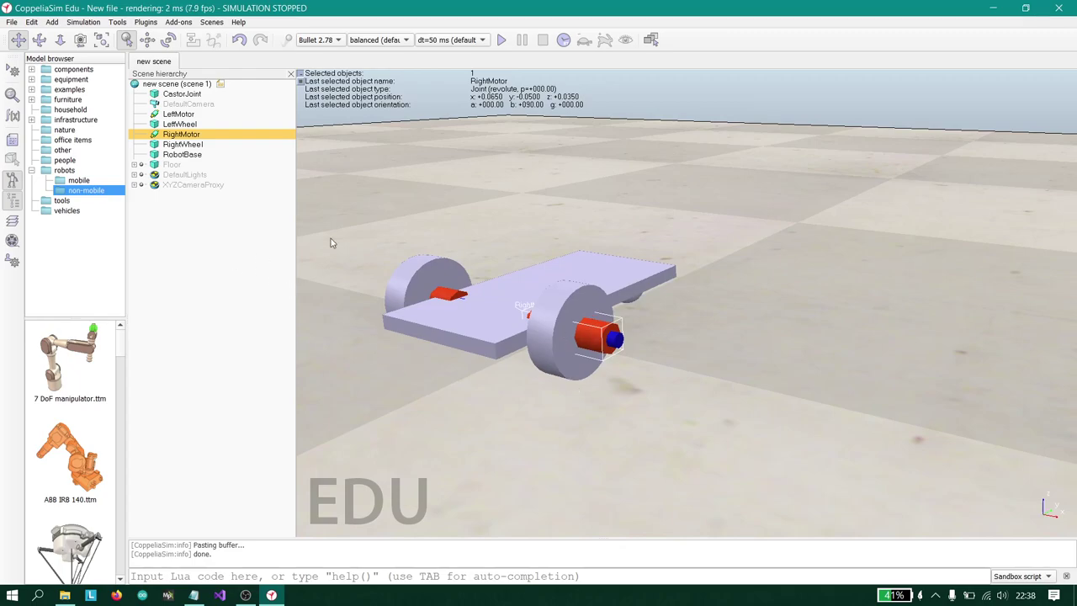
{"action": "right_click", "coordinate": [441, 196]}
{"action": "mouse_move", "coordinate": [503, 241]}
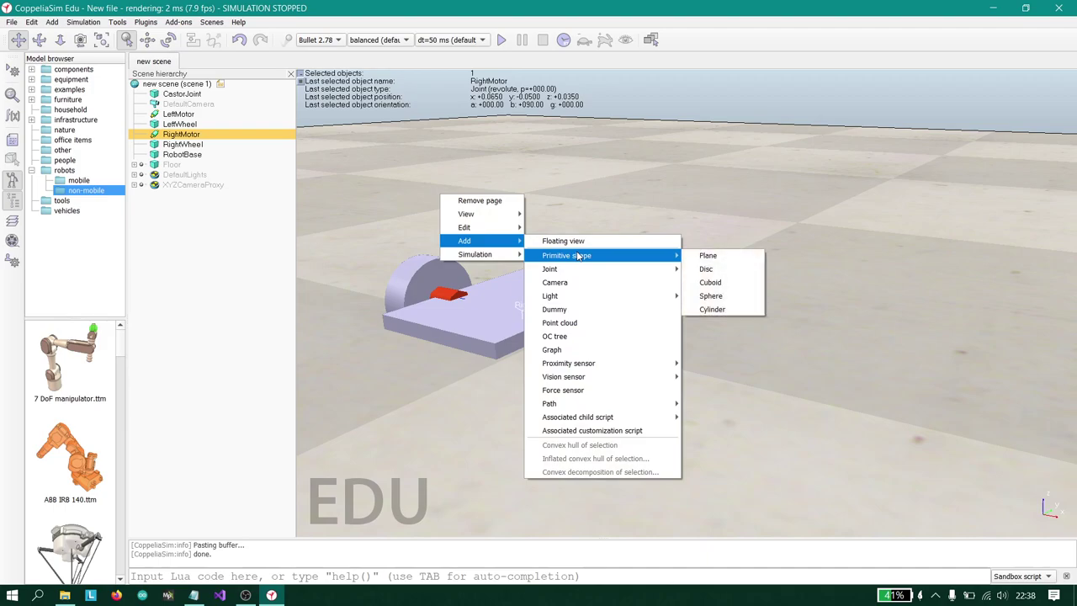
{"action": "left_click", "coordinate": [620, 389]}
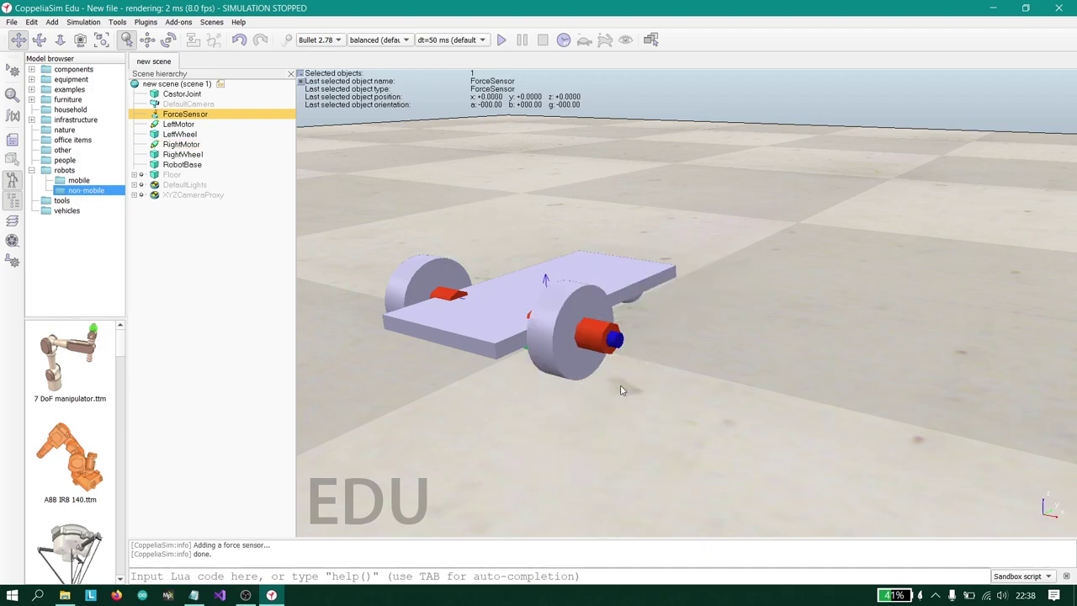
{"action": "left_click_drag", "start_coordinate": [675, 358], "coordinate": [831, 180]}
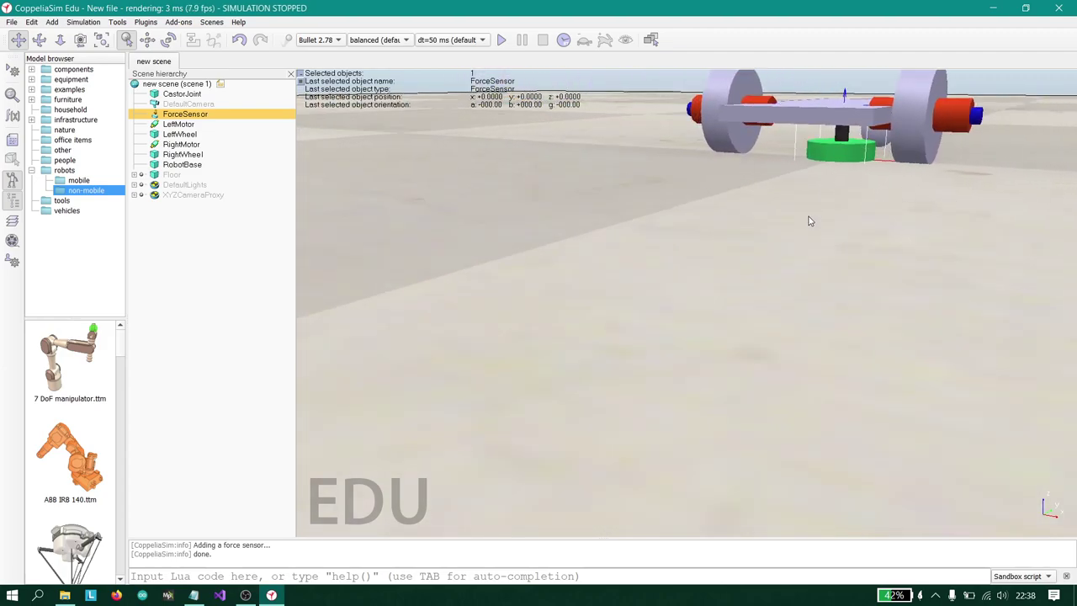
{"action": "left_click_drag", "start_coordinate": [809, 217], "coordinate": [672, 382]}
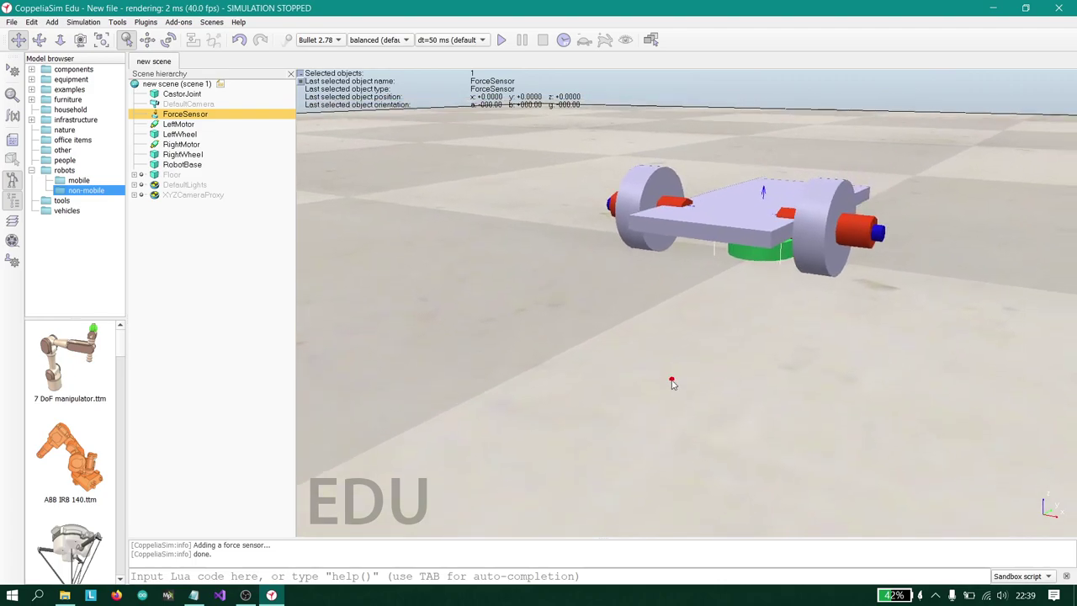
Step: Rename the new force sensor as CastorSensor
{"action": "double_click", "coordinate": [186, 115]}
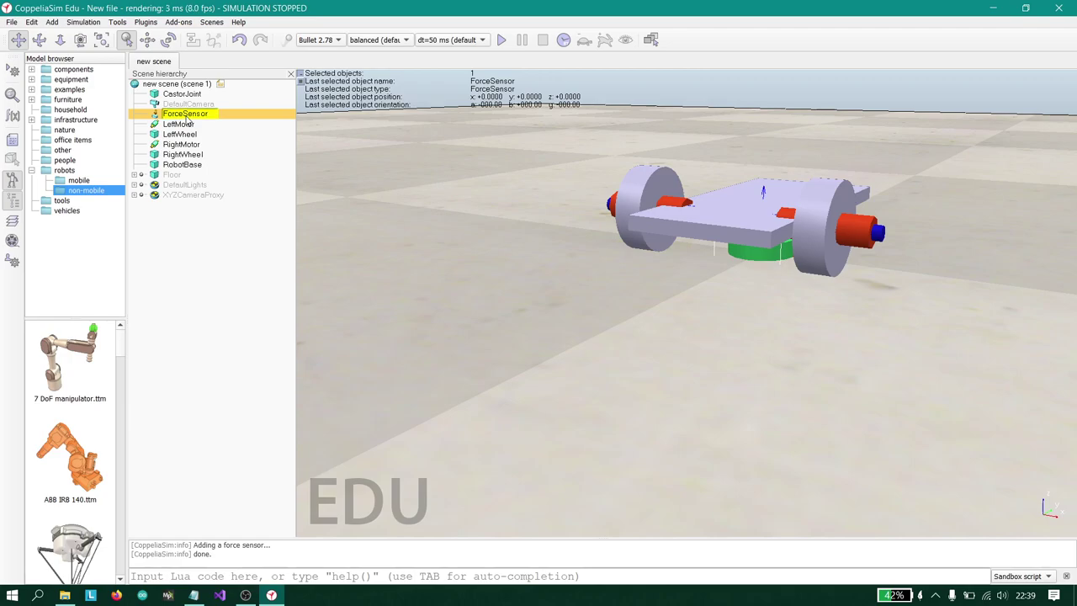
{"action": "key", "text": "BackSpace"}
{"action": "key", "text": "BackSpace"}
{"action": "key", "text": "BackSpace"}
{"action": "key", "text": "BackSpace"}
{"action": "key", "text": "BackSpace"}
{"action": "type", "text": "cas"}
{"action": "key", "text": "BackSpace"}
{"action": "key", "text": "BackSpace"}
{"action": "key", "text": "BackSpace"}
{"action": "type", "text": "Castor"}
{"action": "key", "text": "Return"}
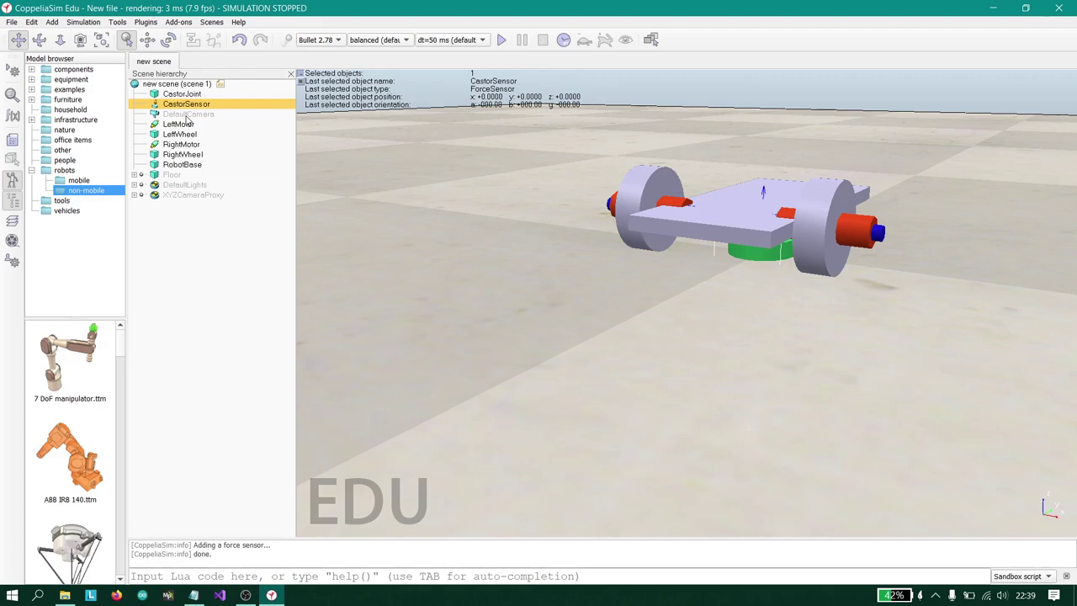
Step: Set CastorSensor's visual object size to 0.03 m
{"action": "left_click", "coordinate": [11, 95]}
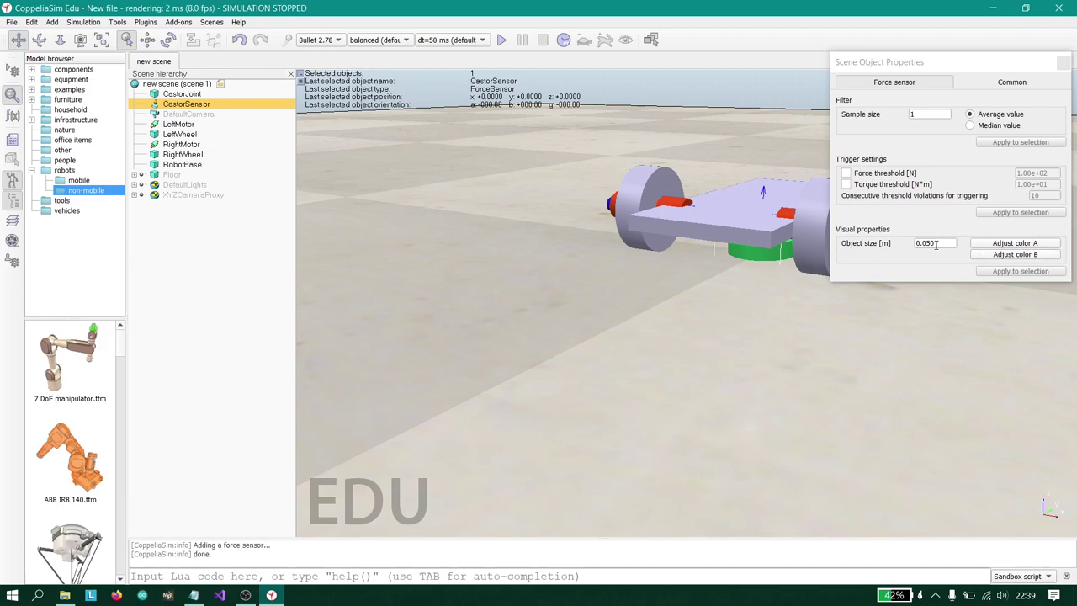
{"action": "left_click", "coordinate": [930, 244]}
{"action": "type", "text": "3"}
{"action": "key", "text": "Return"}
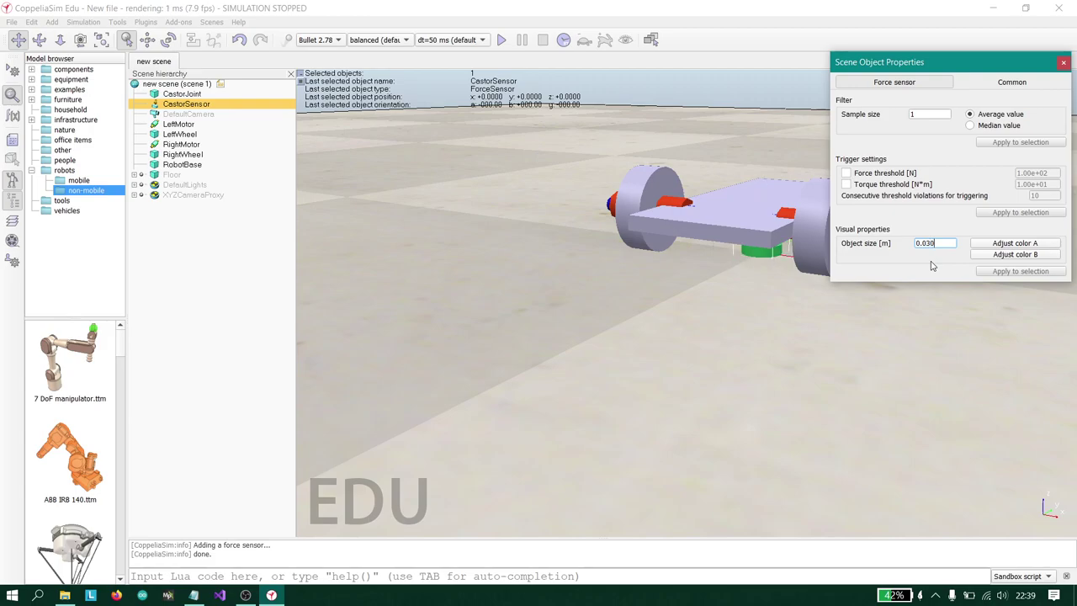
{"action": "left_click", "coordinate": [1064, 64]}
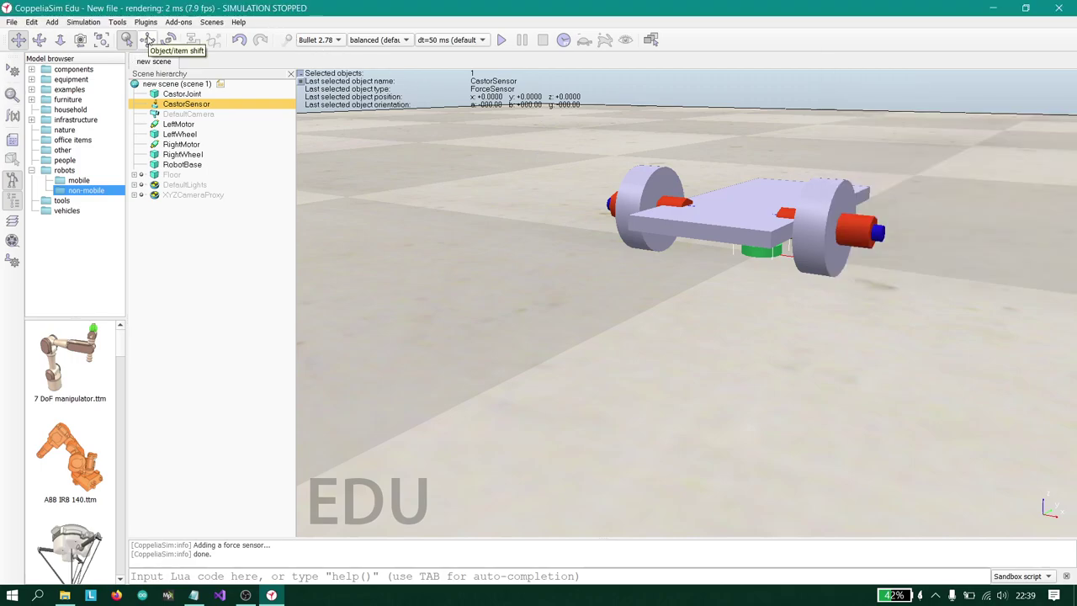
Step: Position CastorSensor above the castor sphere with world coordinates Y 0.1 m and Z 0.03 m
{"action": "left_click", "coordinate": [147, 39]}
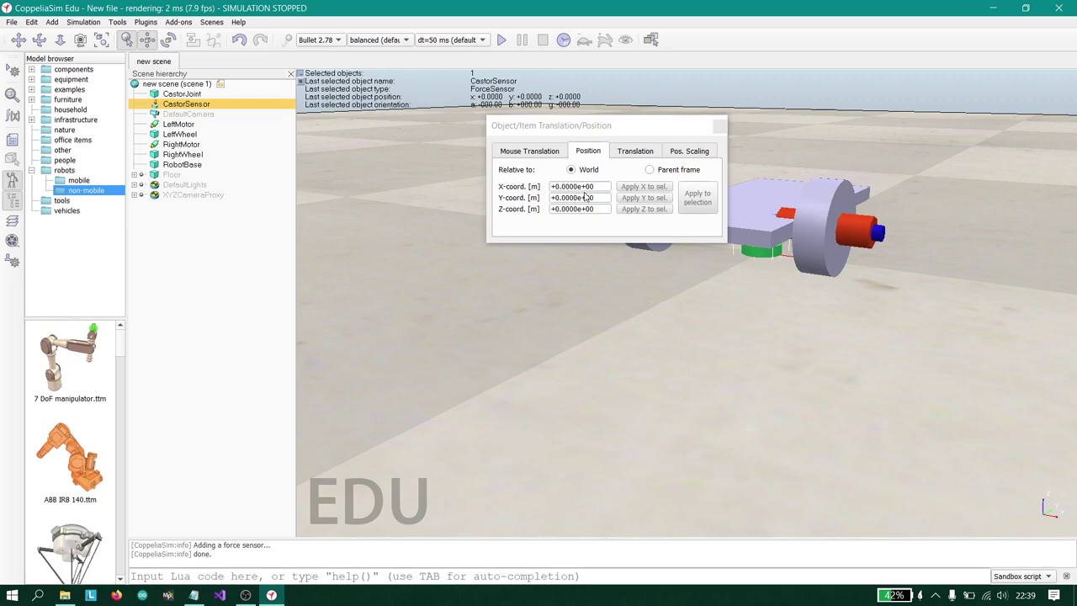
{"action": "left_click", "coordinate": [579, 197]}
{"action": "double_click", "coordinate": [579, 197]}
{"action": "type", "text": "0.1"}
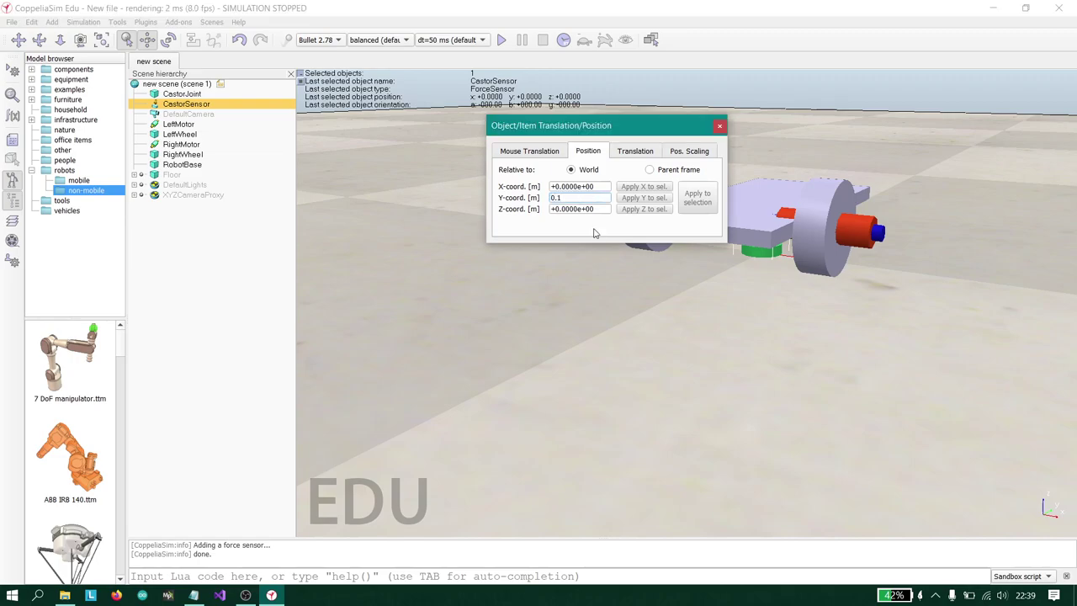
{"action": "double_click", "coordinate": [593, 210]}
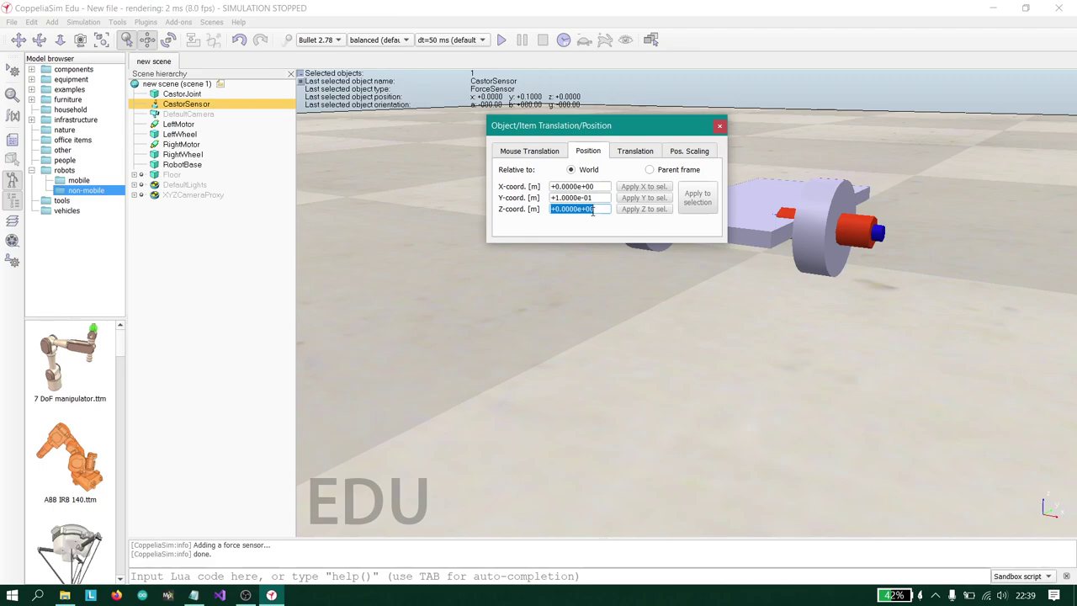
{"action": "type", "text": "02"}
{"action": "key", "text": "Return"}
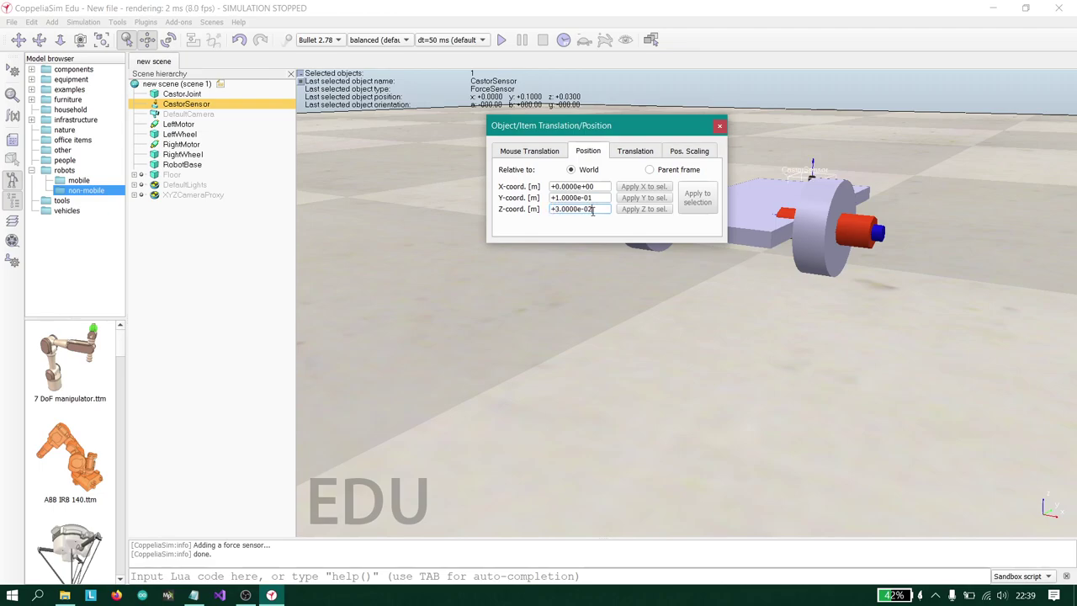
{"action": "left_click", "coordinate": [718, 127]}
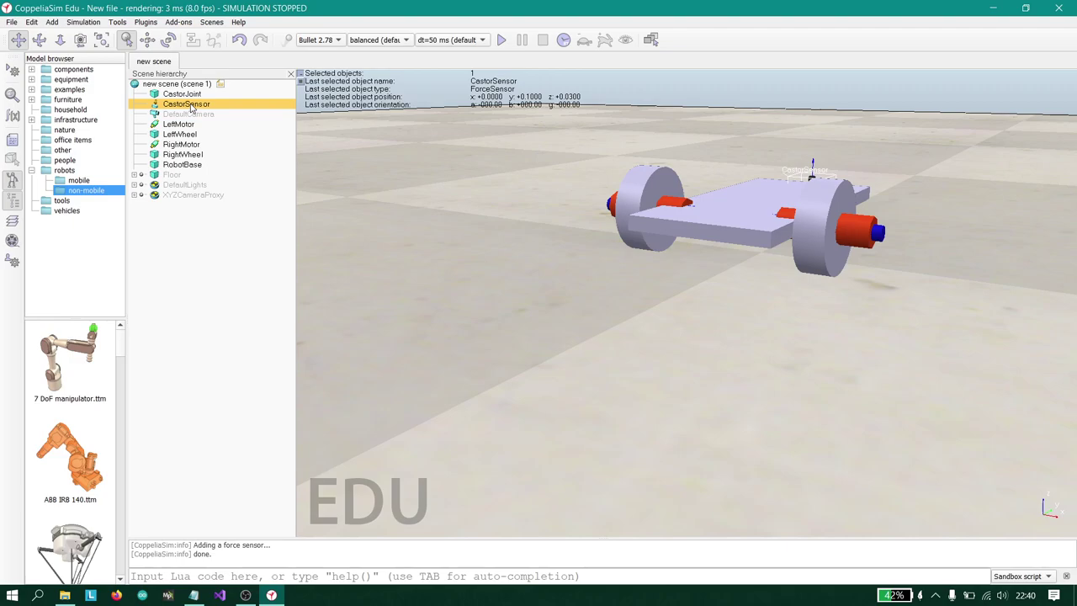
Step: Make CastorSensor, LeftMotor and RightMotor children of RobotBase in the scene hierarchy
{"action": "left_click_drag", "start_coordinate": [186, 108], "coordinate": [213, 165]}
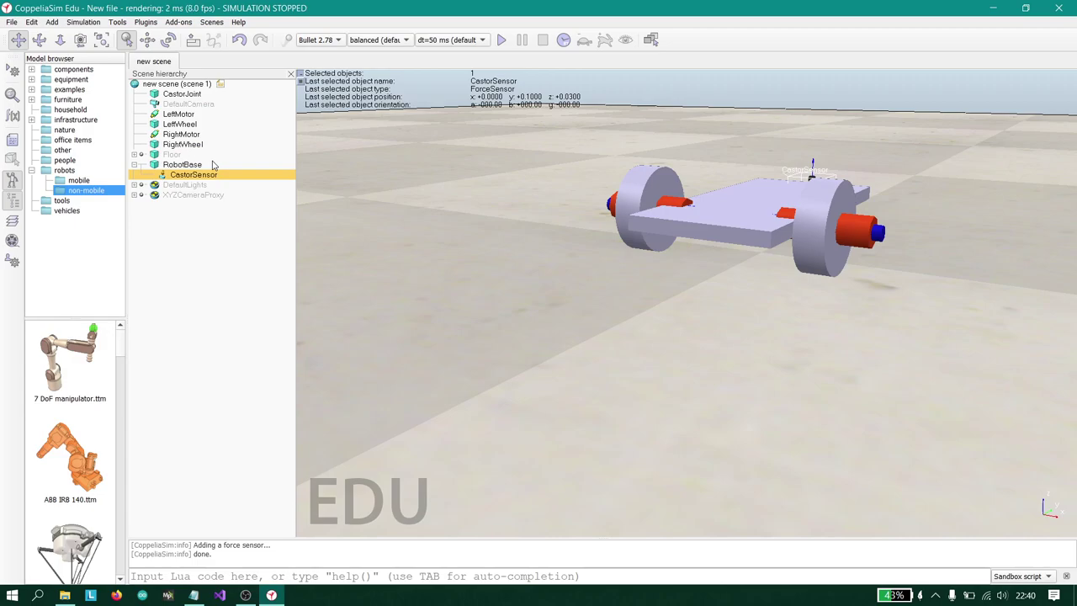
{"action": "left_click", "coordinate": [188, 117]}
{"action": "left_click_drag", "start_coordinate": [189, 117], "coordinate": [234, 173]}
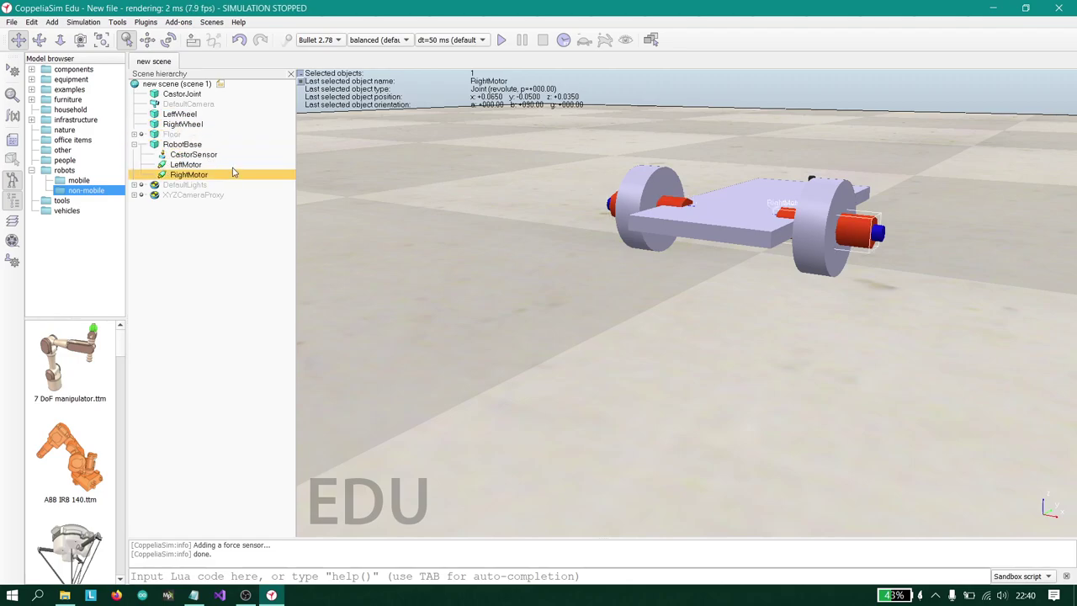
Step: Make CastorJoint a child of CastorSensor, LeftWheel a child of LeftMotor and RightWheel a child of RightMotor in the scene hierarchy
{"action": "left_click", "coordinate": [185, 94]}
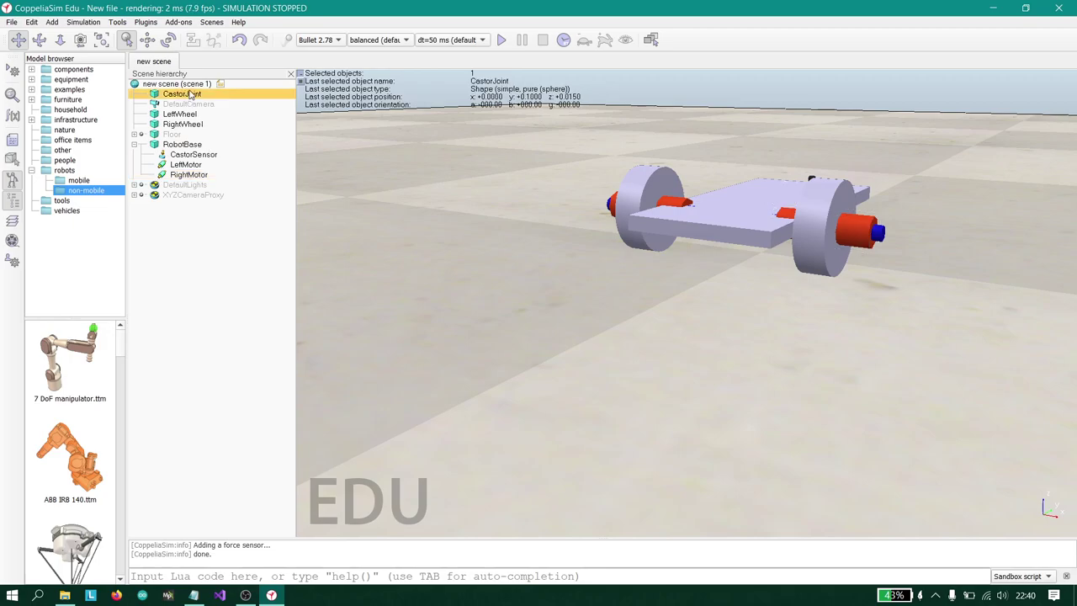
{"action": "left_click_drag", "start_coordinate": [190, 99], "coordinate": [210, 152]}
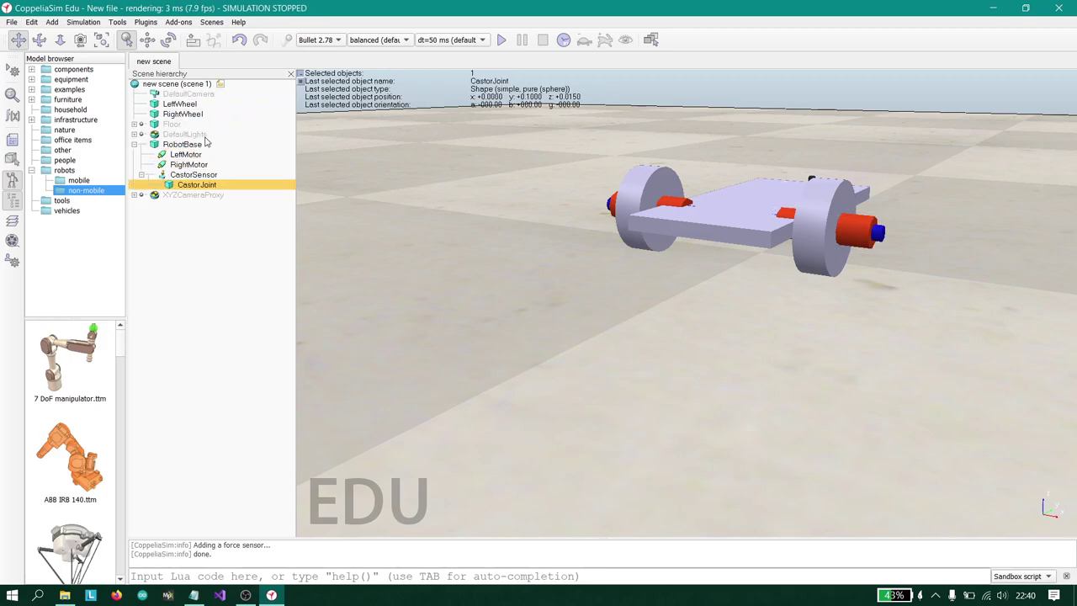
{"action": "left_click", "coordinate": [184, 95]}
{"action": "left_click", "coordinate": [181, 105]}
{"action": "left_click_drag", "start_coordinate": [182, 108], "coordinate": [202, 144]}
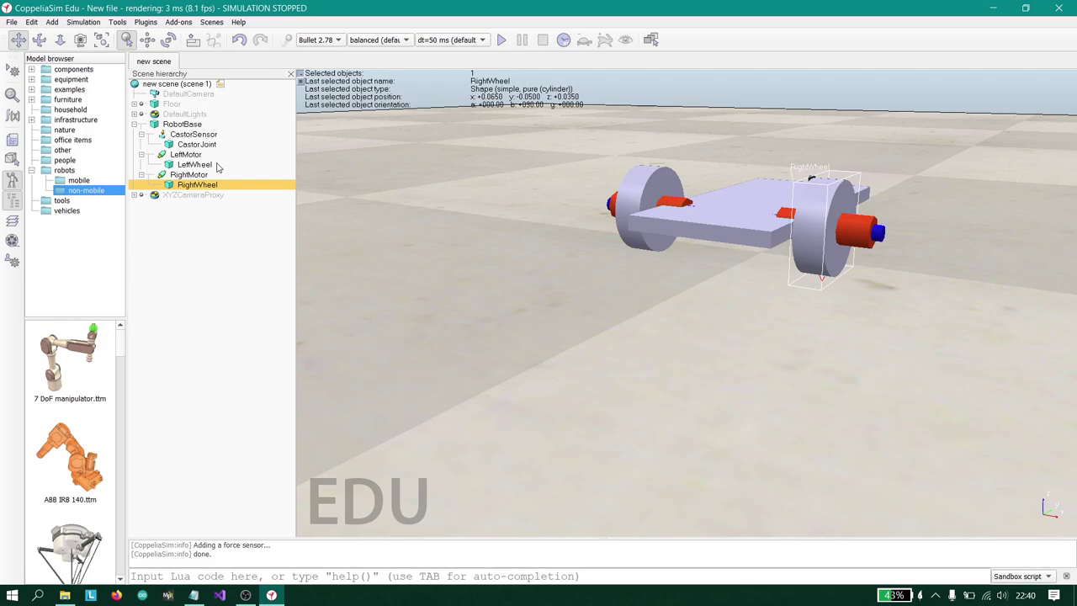
Step: Add a cone-type proximity sensor to the scene
{"action": "right_click", "coordinate": [212, 296]}
{"action": "left_click", "coordinate": [210, 275]}
{"action": "right_click", "coordinate": [218, 261]}
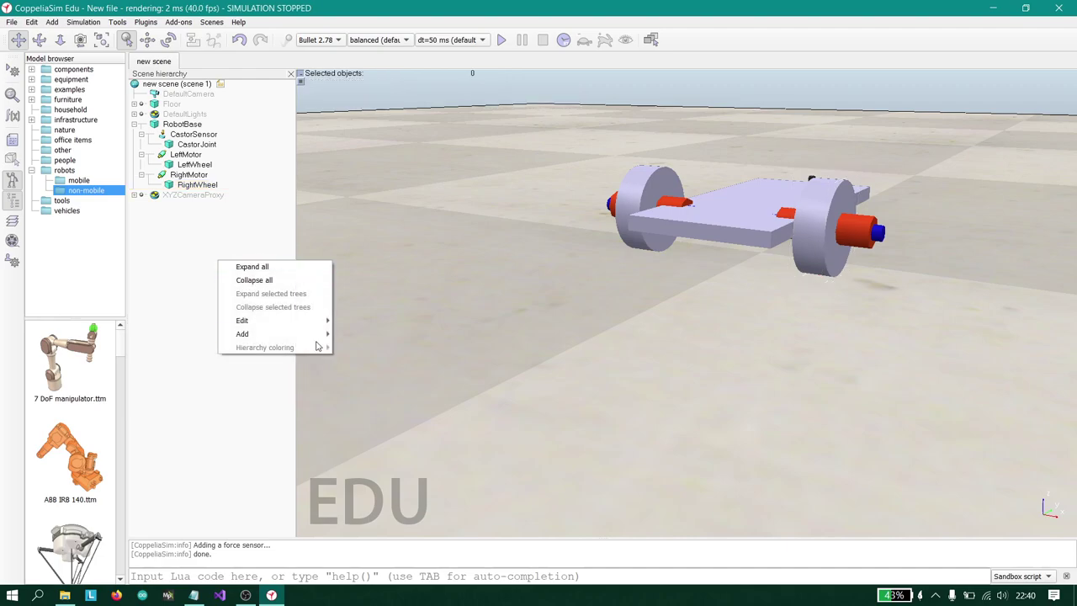
{"action": "mouse_move", "coordinate": [319, 334]}
{"action": "mouse_move", "coordinate": [411, 352]}
{"action": "mouse_move", "coordinate": [462, 442]}
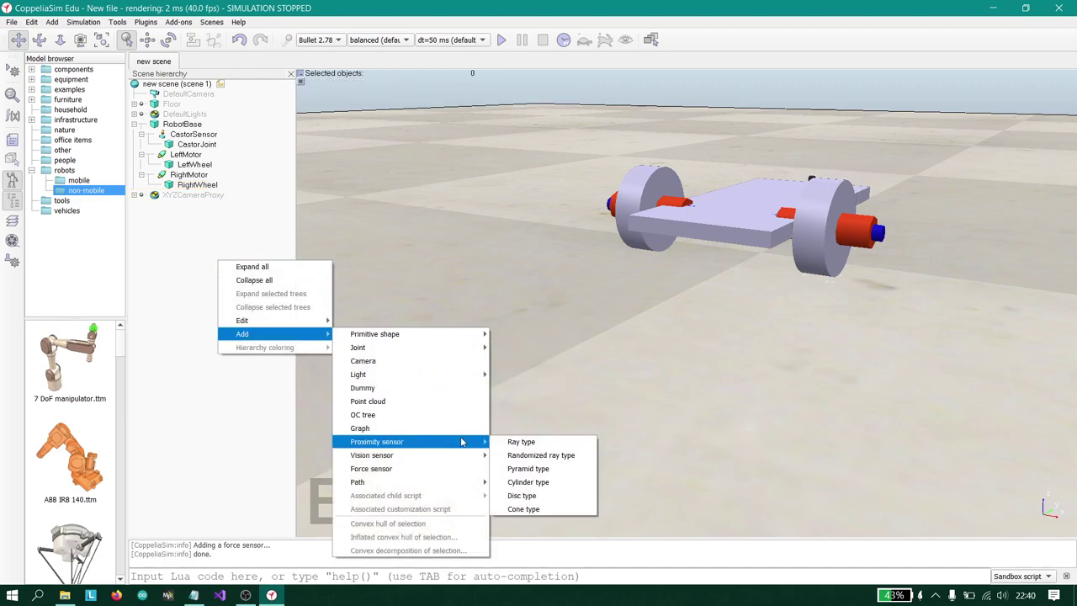
{"action": "left_click", "coordinate": [579, 509]}
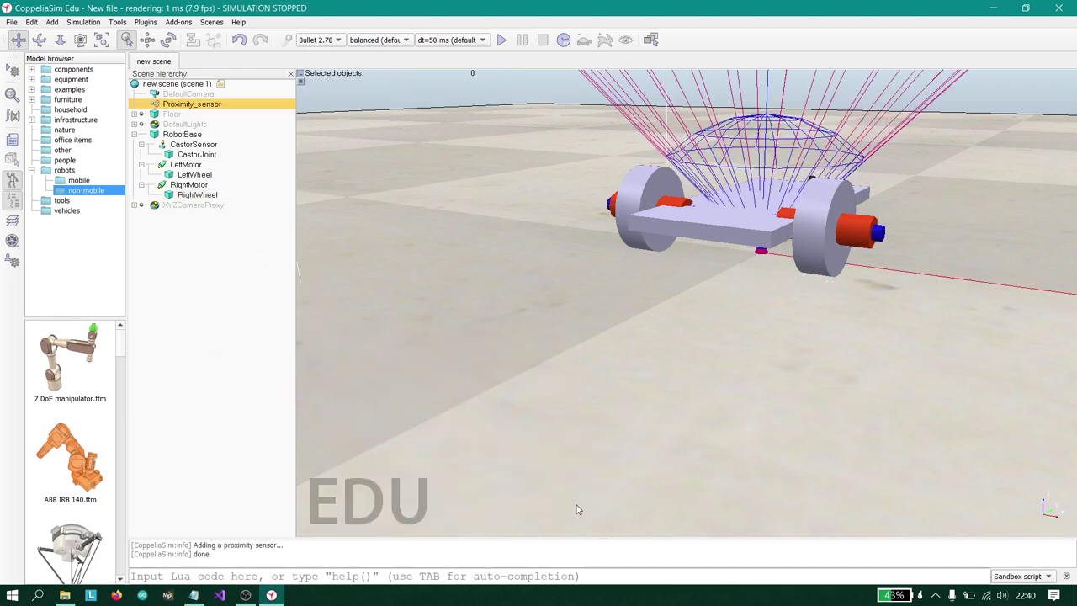
{"action": "scroll", "coordinate": [639, 301], "scroll_direction": "up", "scroll_amount": 5}
{"action": "scroll", "coordinate": [640, 301], "scroll_direction": "down", "scroll_amount": 8}
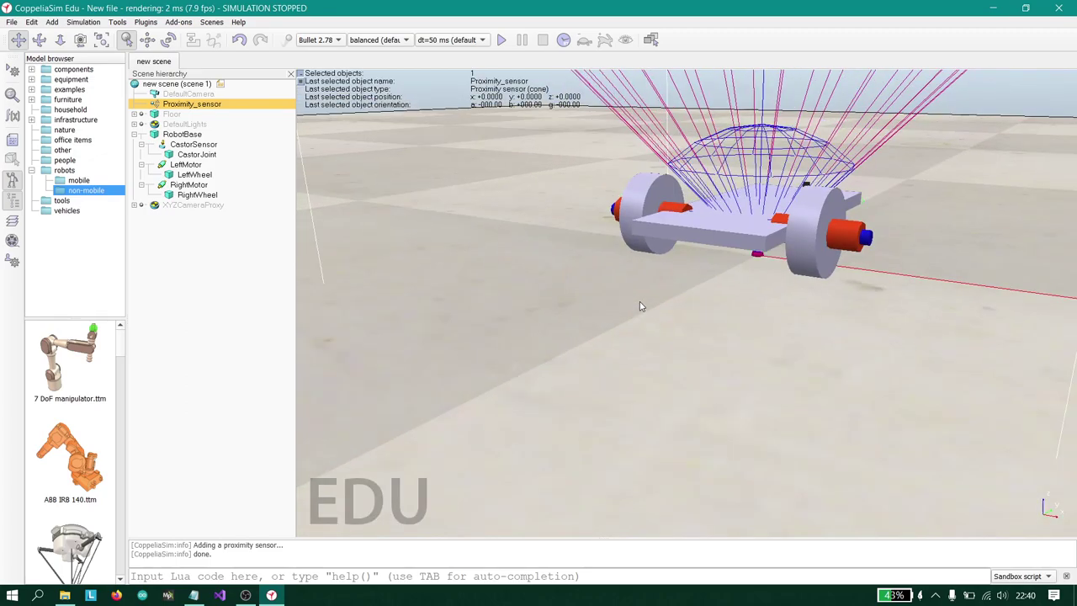
{"action": "left_click_drag", "start_coordinate": [639, 304], "coordinate": [544, 421]}
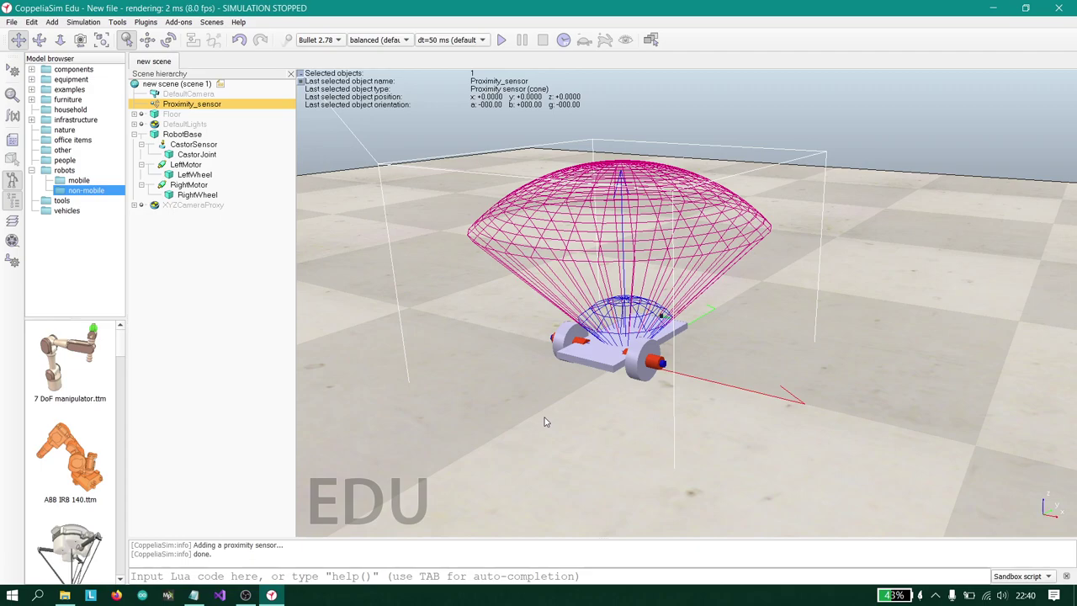
{"action": "double_click", "coordinate": [197, 105]}
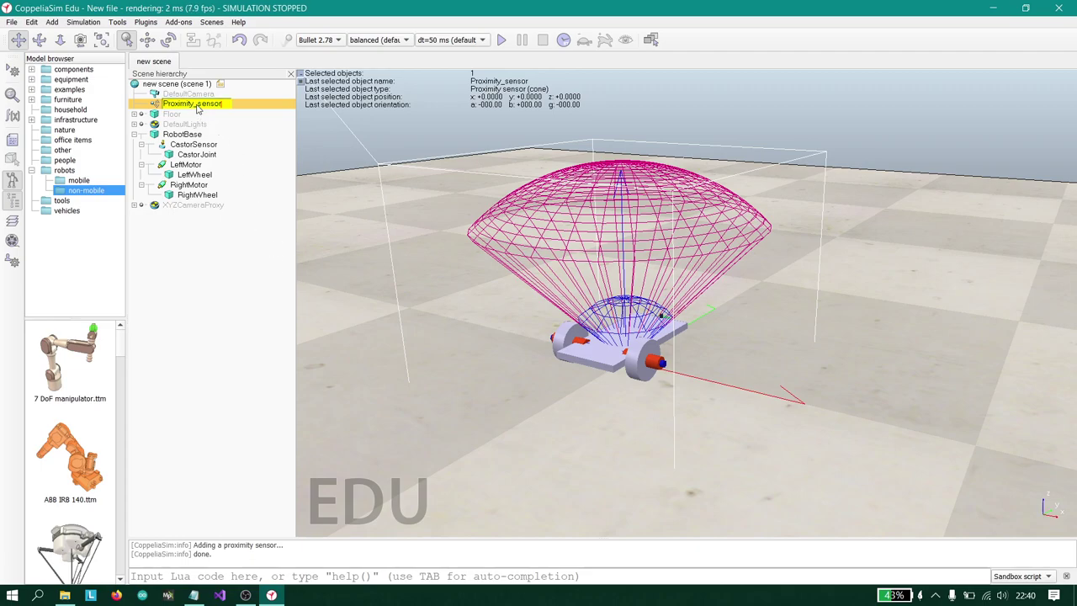
{"action": "key", "text": "BackSpace"}
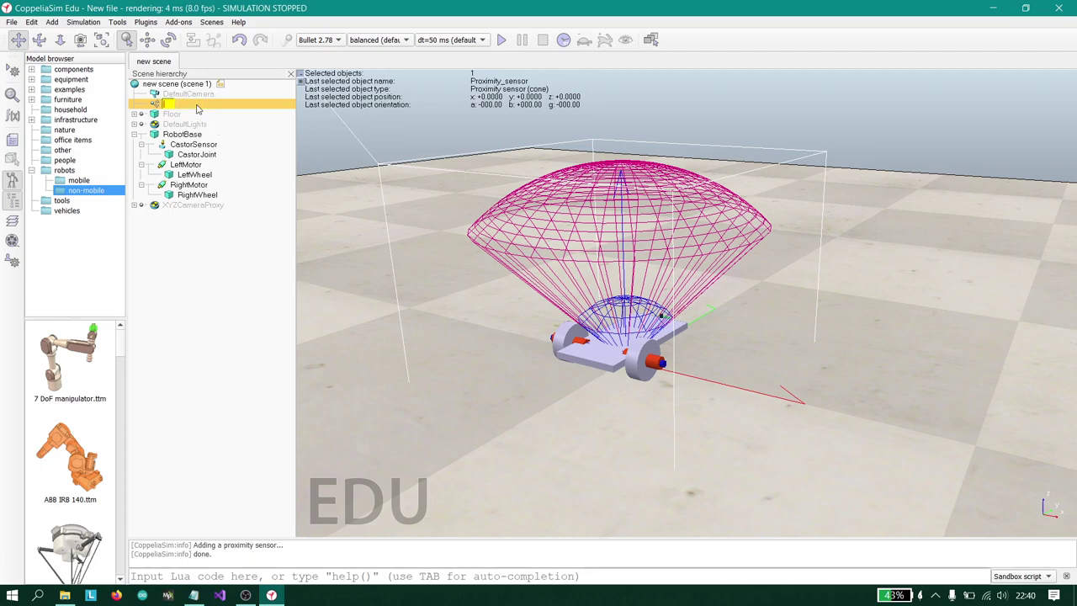
{"action": "key", "text": "Escape"}
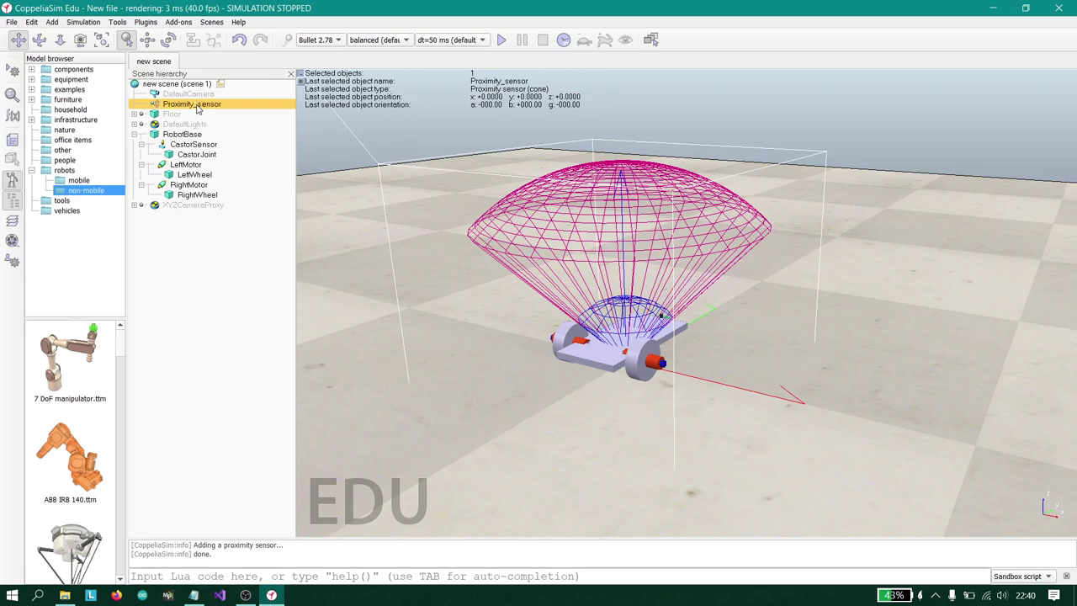
Step: Rename the new proximity sensor as FrontUS
{"action": "double_click", "coordinate": [198, 105]}
{"action": "key", "text": "BackSpace"}
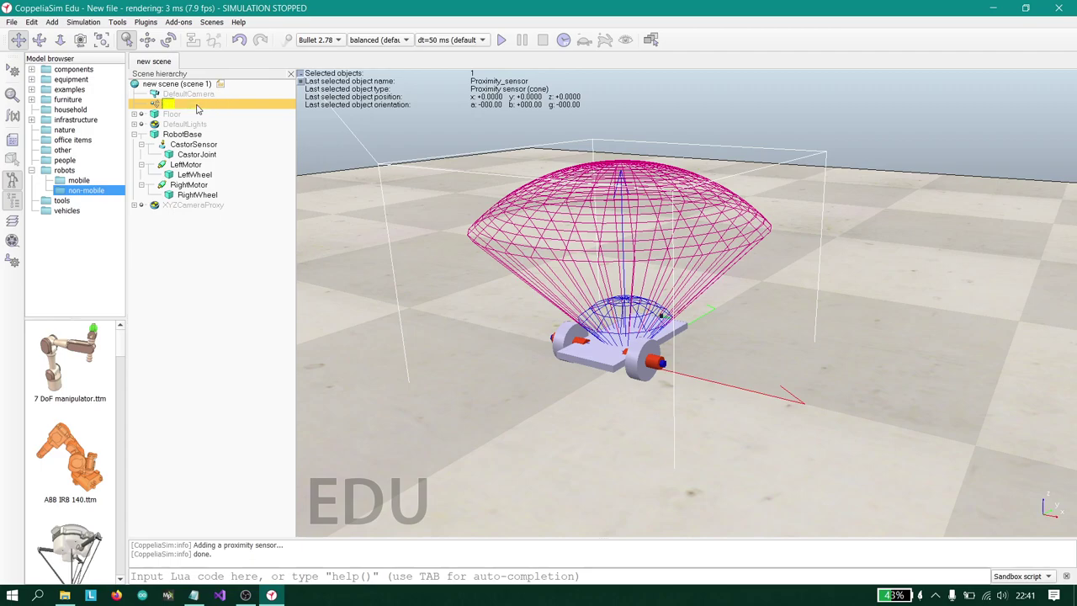
{"action": "type", "text": "F"}
{"action": "type", "text": "rp"}
{"action": "type", "text": "on"}
{"action": "type", "text": "tUS"}
{"action": "key", "text": "Return"}
Step: Set FrontUS's detection volume to a range of 1 m and a cone angle of 8 degrees
{"action": "left_click", "coordinate": [11, 94]}
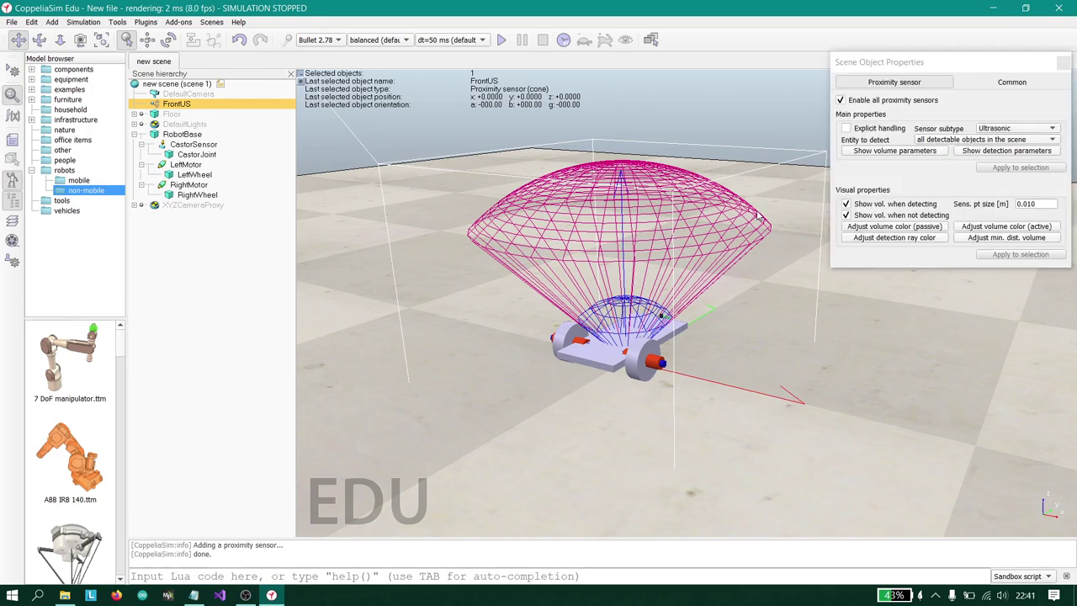
{"action": "left_click", "coordinate": [905, 150]}
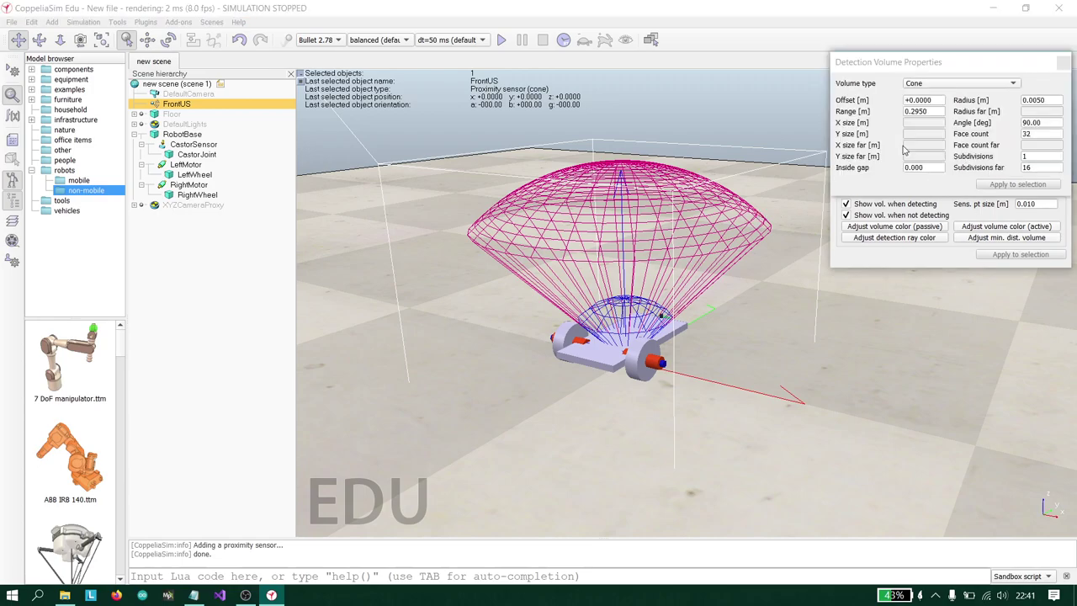
{"action": "left_click", "coordinate": [930, 66]}
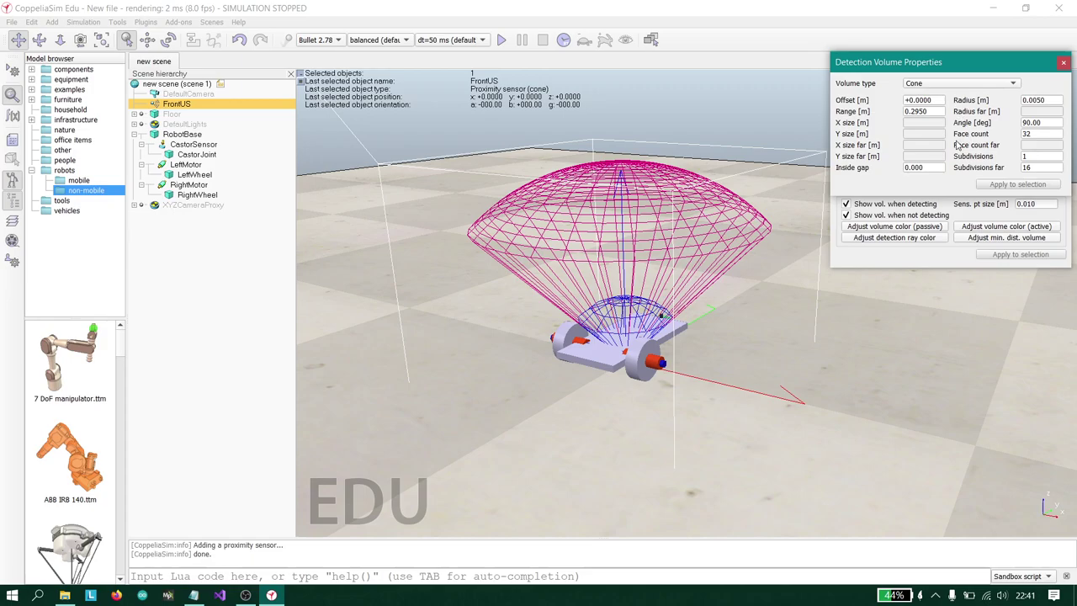
{"action": "double_click", "coordinate": [921, 110]}
{"action": "type", "text": "1"}
{"action": "double_click", "coordinate": [1041, 123]}
{"action": "type", "text": "8"}
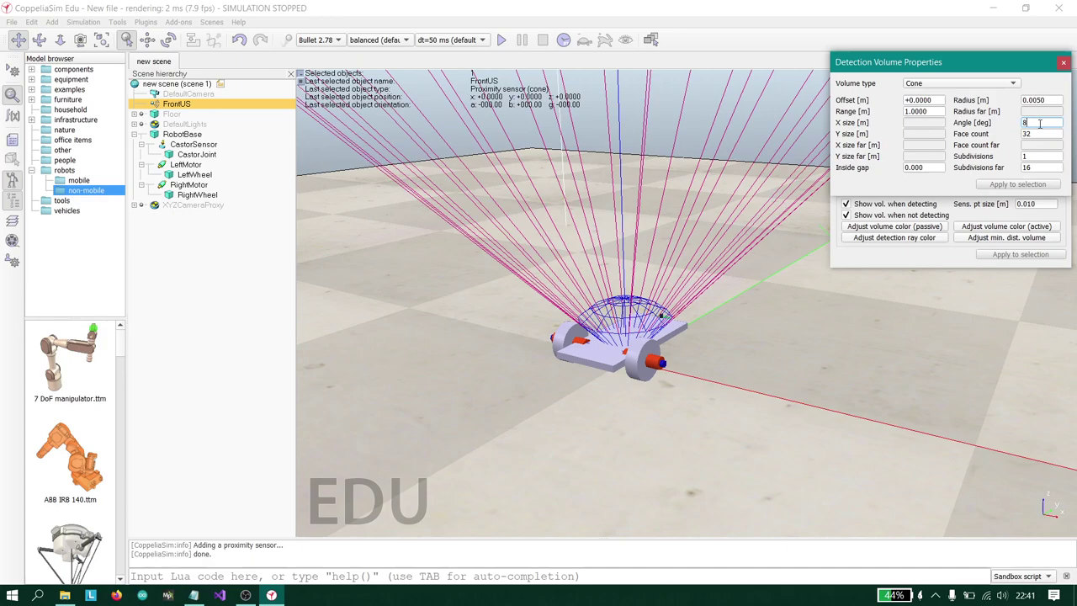
{"action": "key", "text": "Return"}
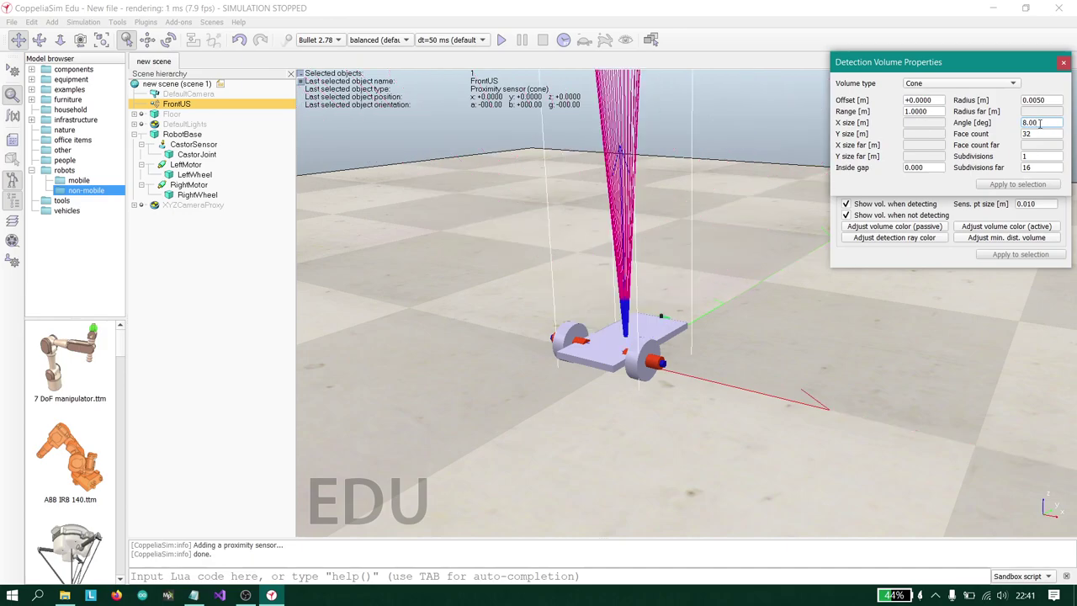
{"action": "left_click", "coordinate": [1064, 64]}
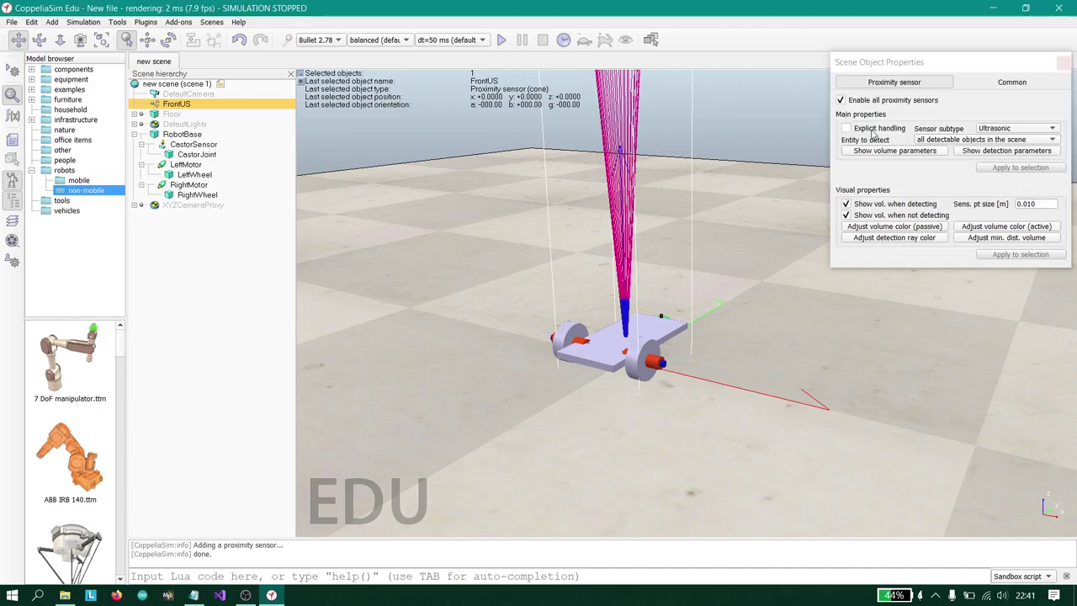
{"action": "left_click", "coordinate": [1064, 64]}
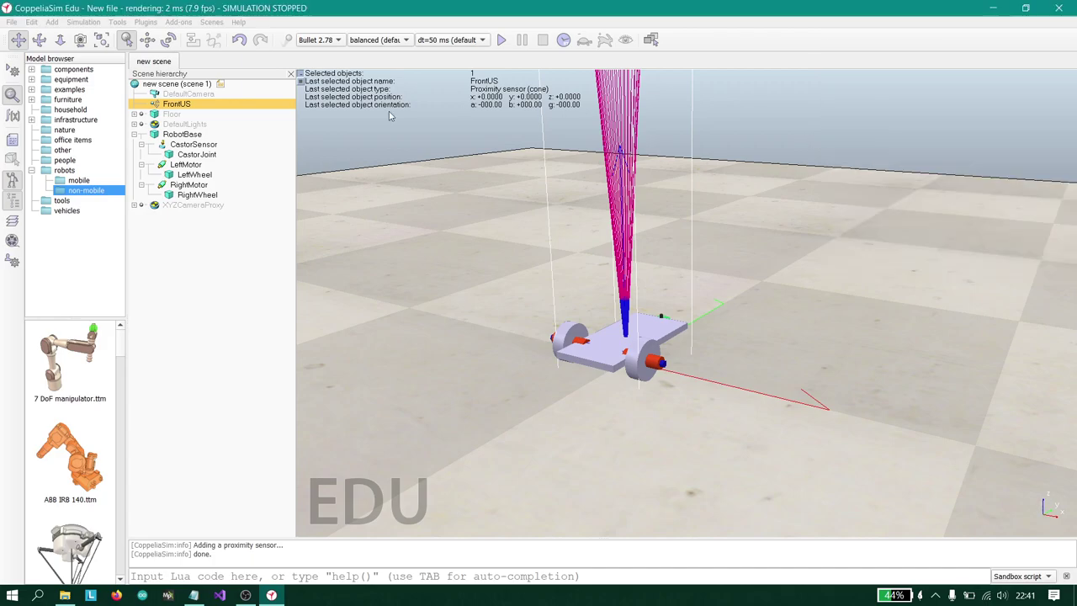
Step: Position FrontUS above the castor end of the base with world coordinates Y 0.1 m and Z 0.06 m
{"action": "left_click", "coordinate": [147, 40]}
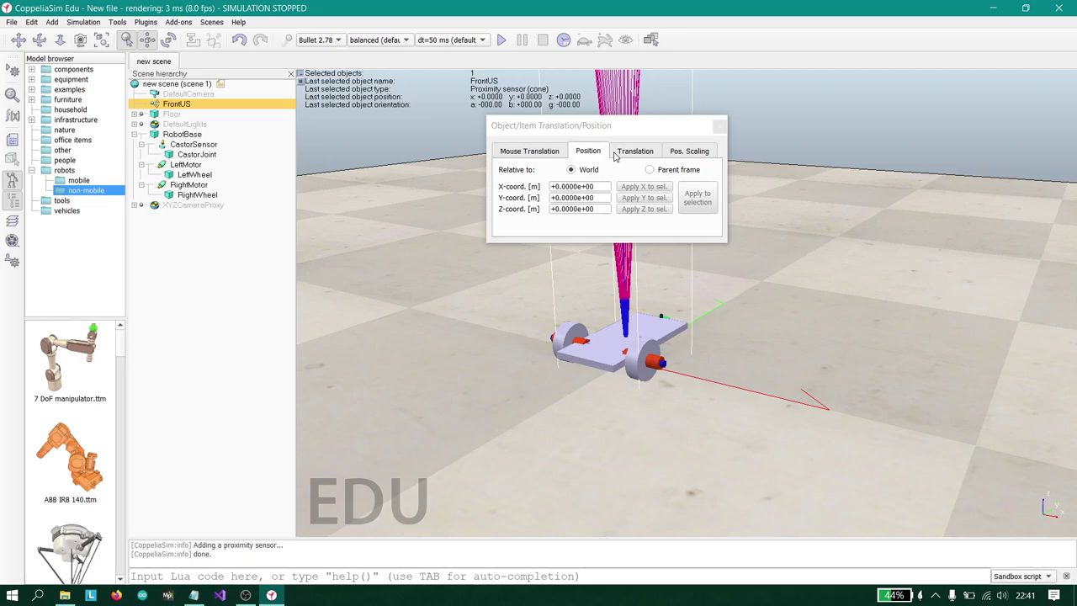
{"action": "triple_click", "coordinate": [565, 197]}
{"action": "type", "text": "0."}
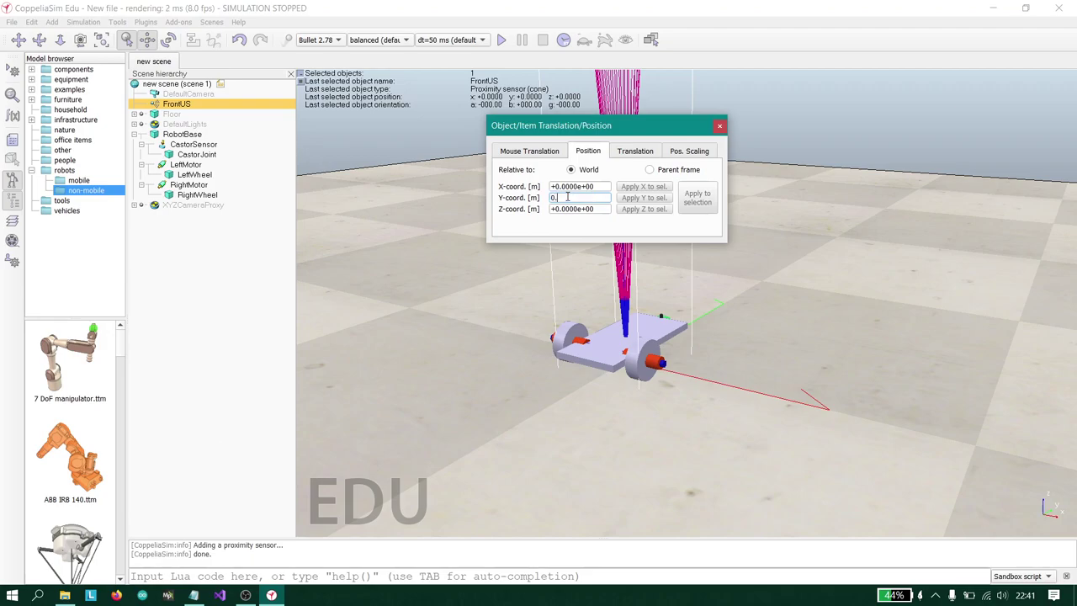
{"action": "type", "text": "1"}
{"action": "left_click", "coordinate": [582, 210]}
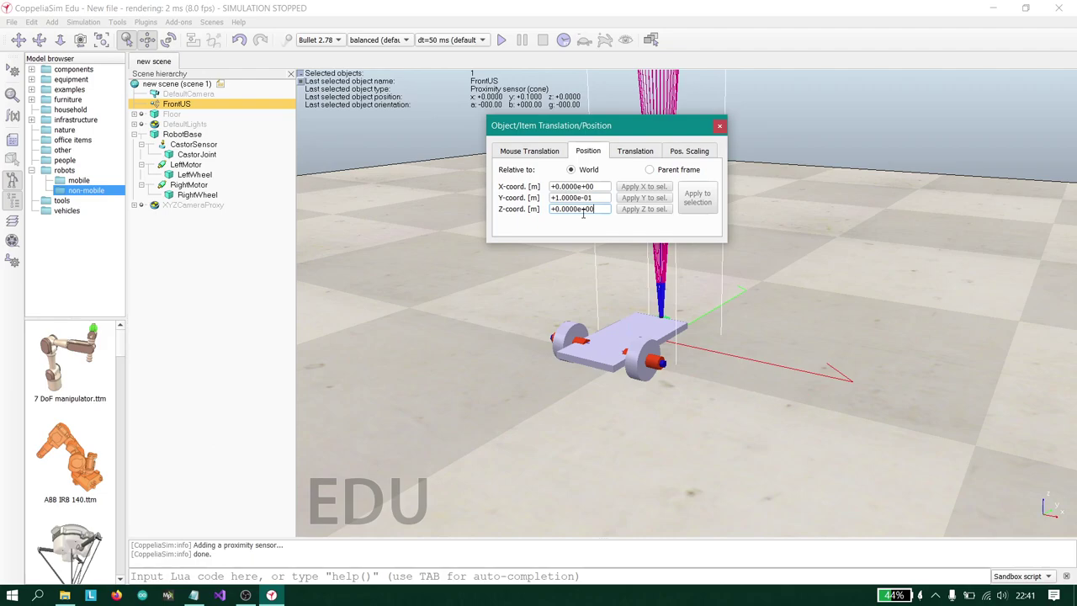
{"action": "triple_click", "coordinate": [583, 210]}
{"action": "type", "text": "0.06"}
{"action": "key", "text": "Return"}
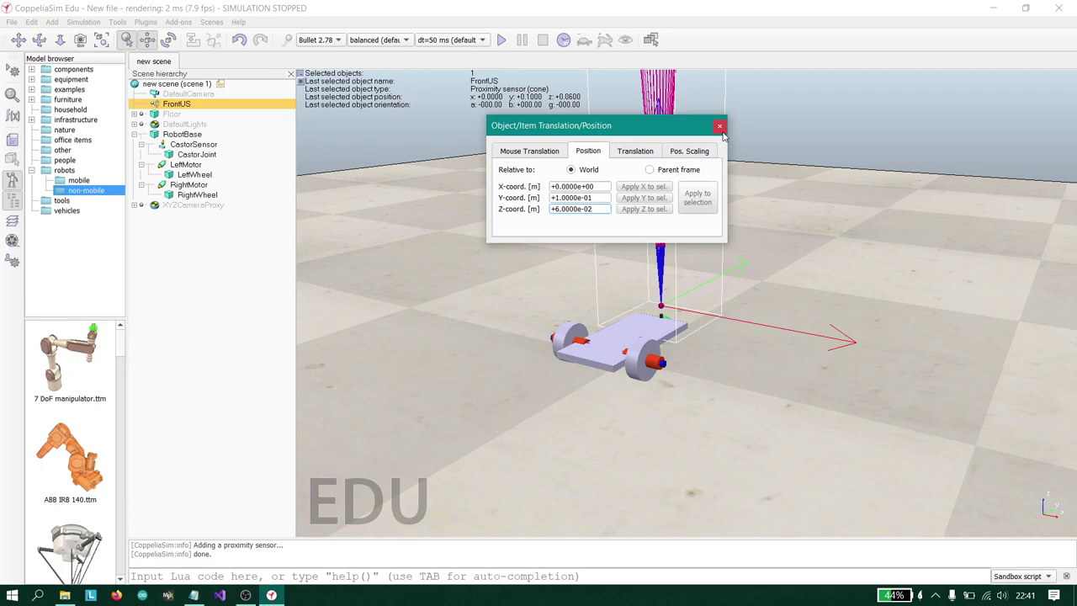
{"action": "left_click", "coordinate": [721, 127]}
Step: Orient FrontUS to Alpha -90 degrees relative to the world and make it a child of RobotBase
{"action": "left_click_drag", "start_coordinate": [721, 128], "coordinate": [731, 218]}
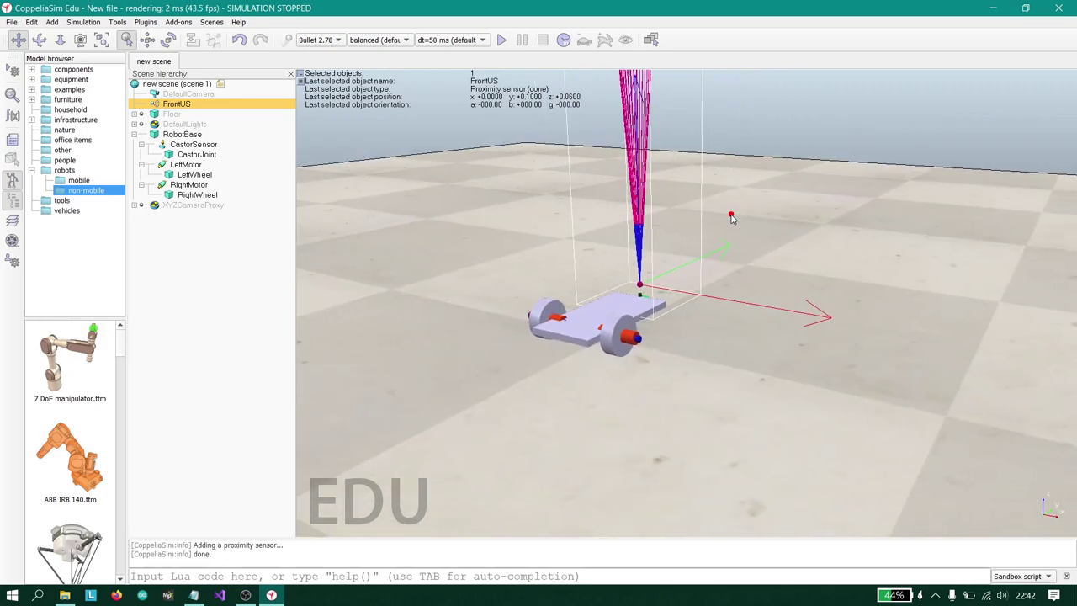
{"action": "left_click", "coordinate": [175, 42]}
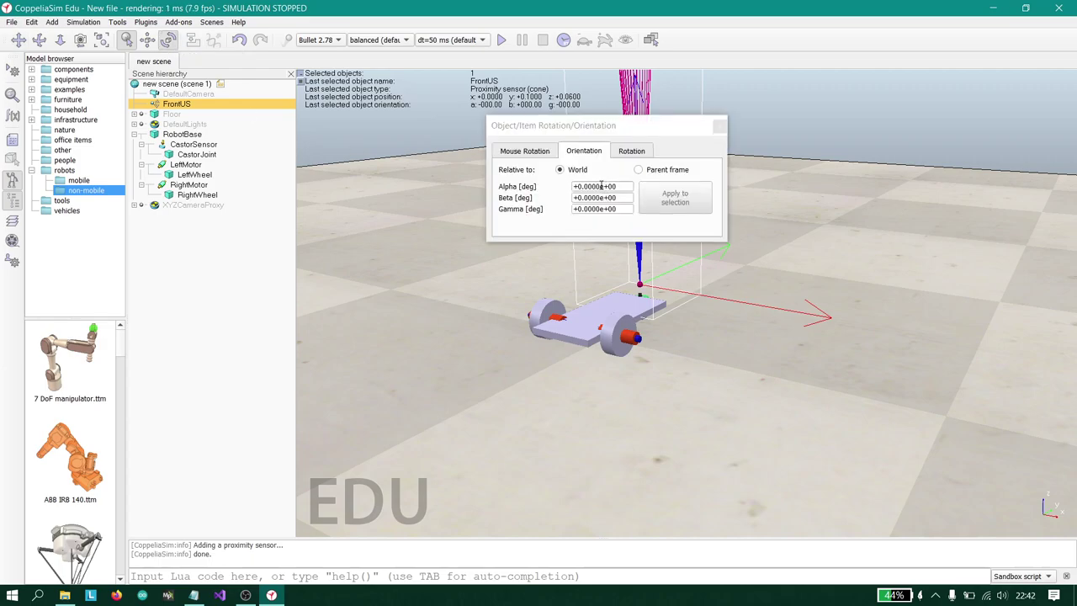
{"action": "left_click", "coordinate": [602, 186]}
{"action": "type", "text": "9."}
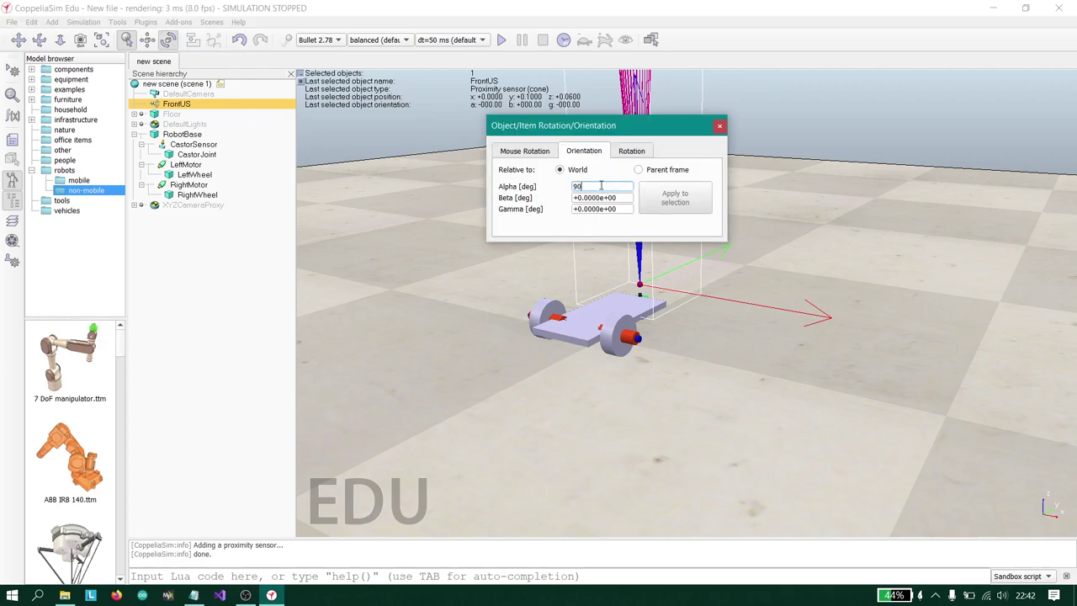
{"action": "type", "text": "0000e+01"}
{"action": "key", "text": "Return"}
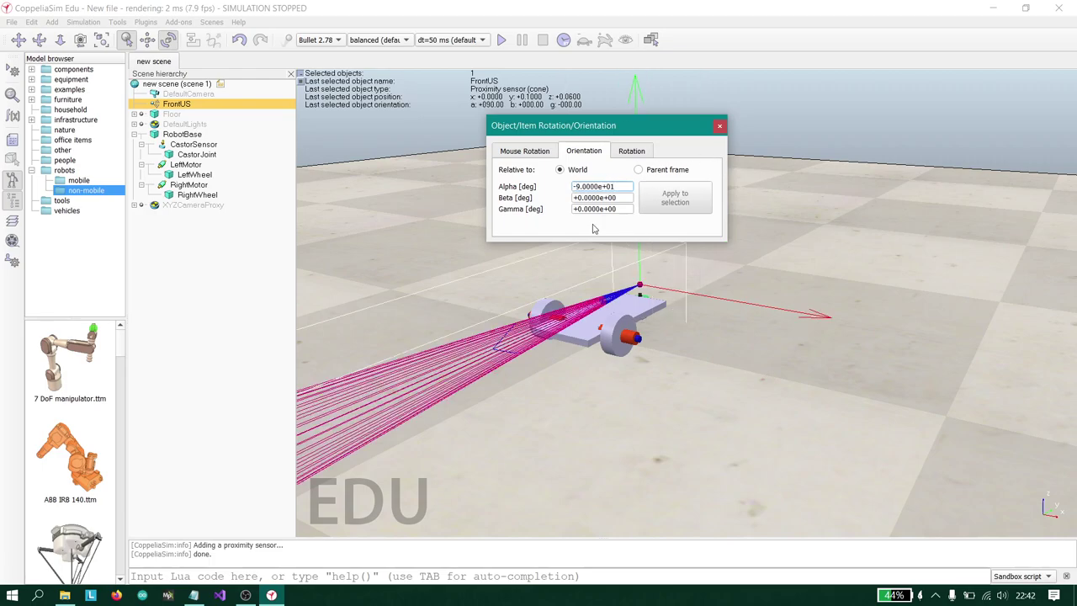
{"action": "key", "text": "Return"}
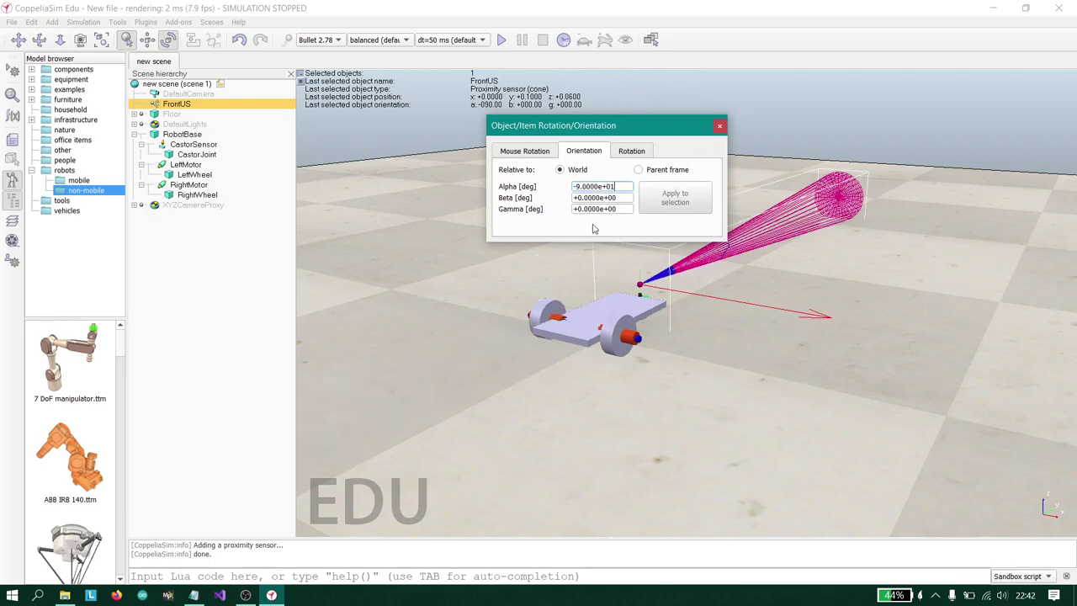
{"action": "left_click", "coordinate": [719, 125]}
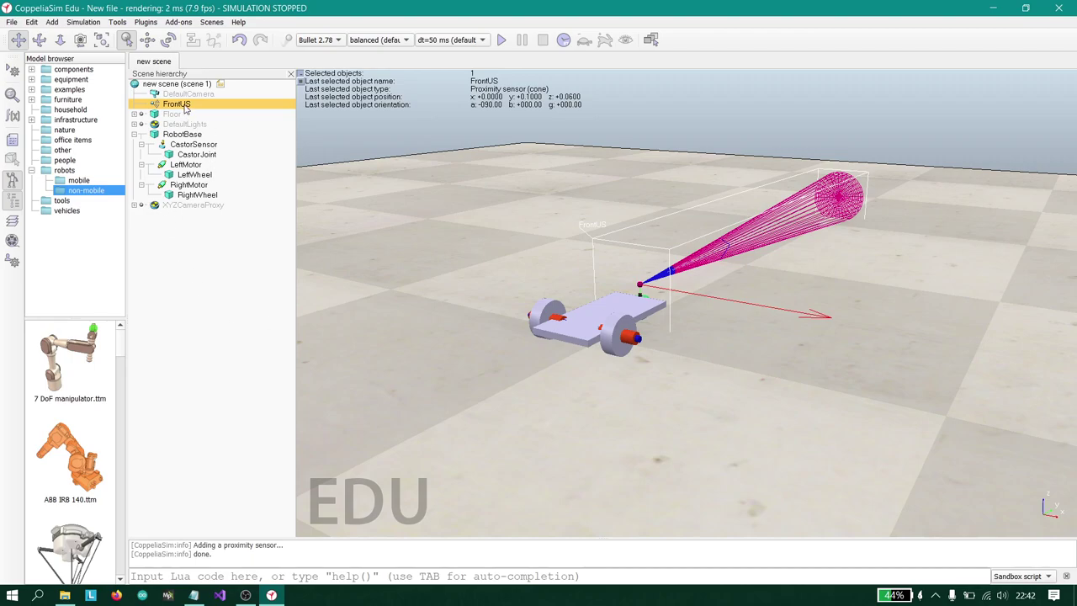
{"action": "left_click_drag", "start_coordinate": [184, 106], "coordinate": [202, 140]}
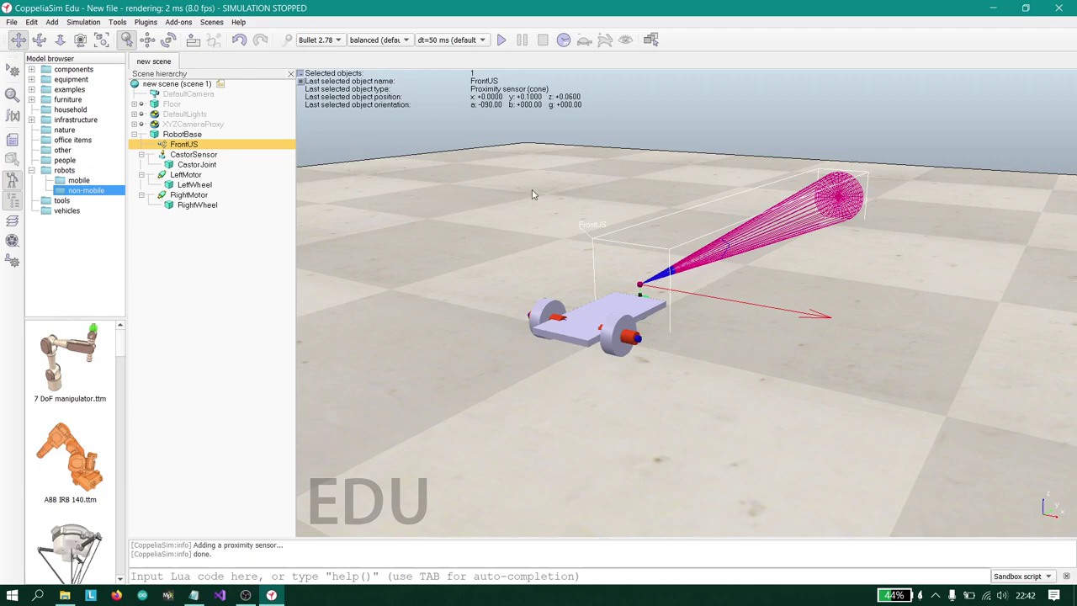
Step: Attach a non-threaded associated child script to RobotBase
{"action": "left_click", "coordinate": [192, 135]}
{"action": "right_click", "coordinate": [192, 135]}
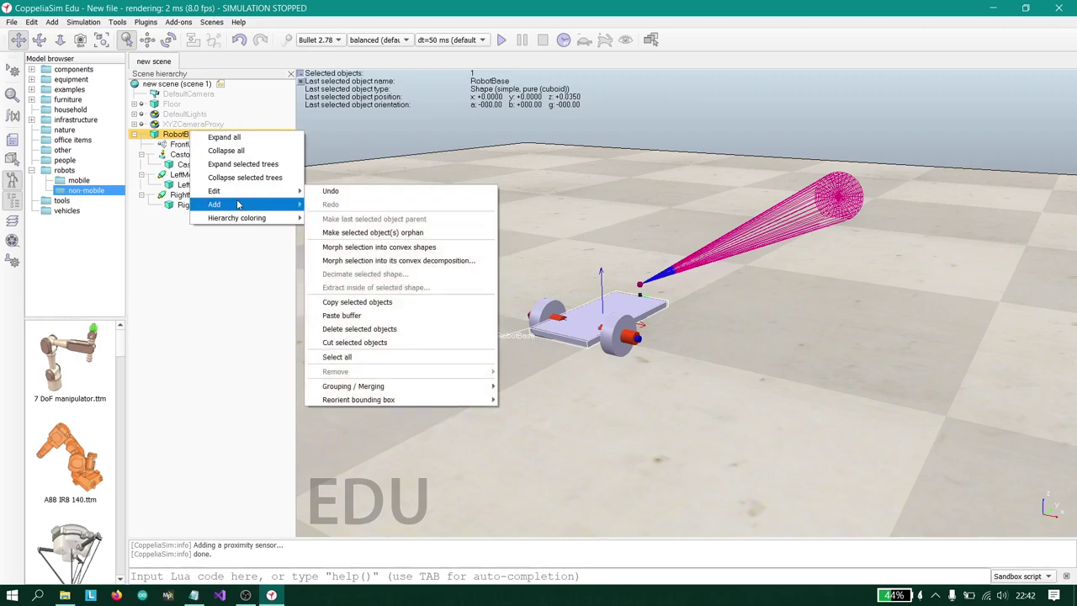
{"action": "mouse_move", "coordinate": [244, 205]}
{"action": "mouse_move", "coordinate": [345, 208]}
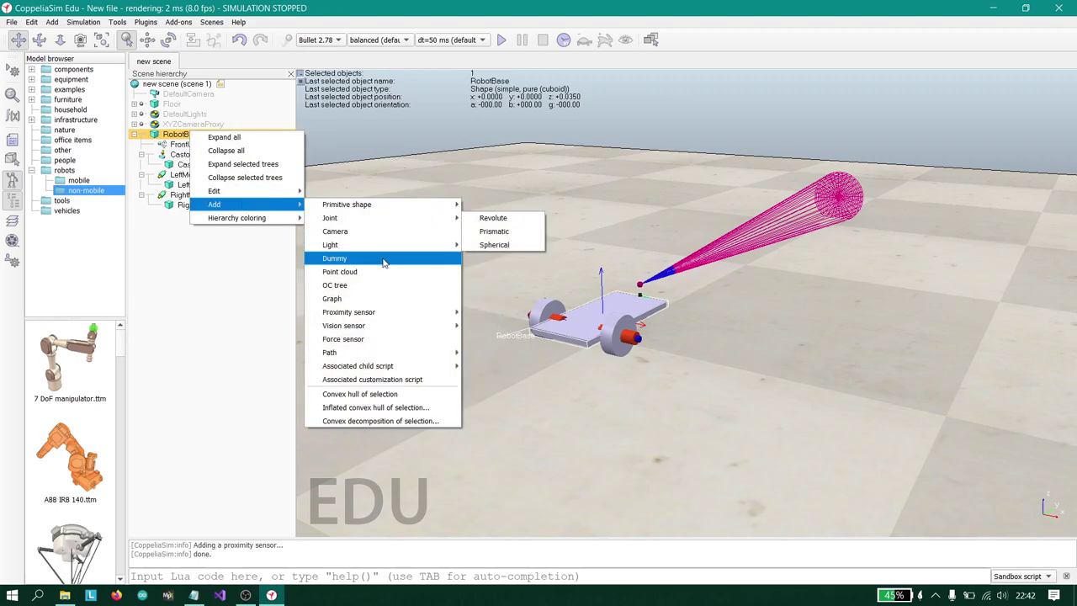
{"action": "mouse_move", "coordinate": [444, 372]}
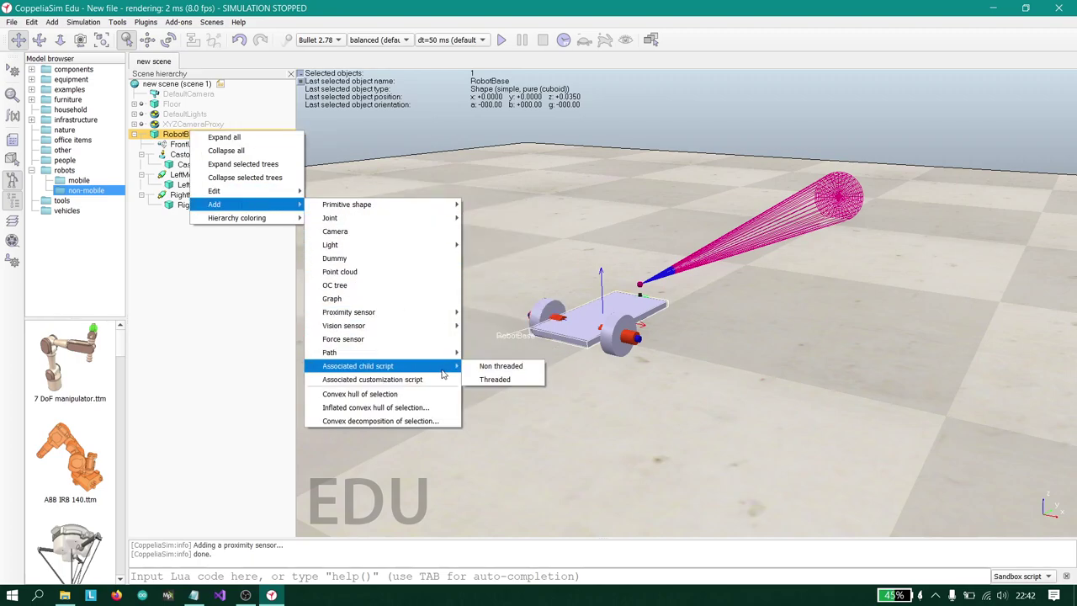
{"action": "left_click", "coordinate": [496, 366]}
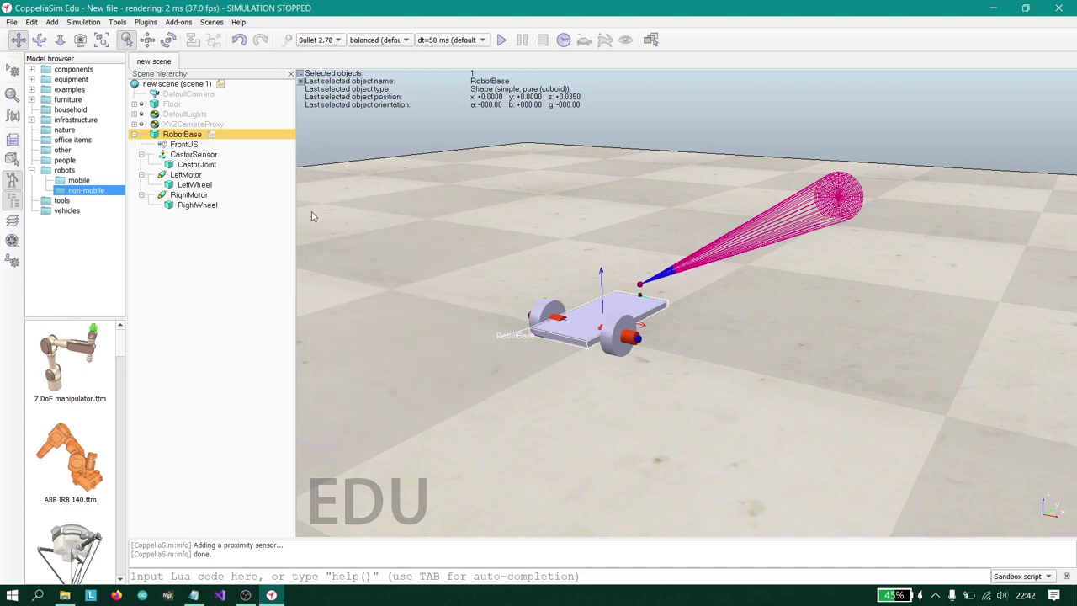
Step: Open RobotBase's child script for editing and delete all of its default code
{"action": "double_click", "coordinate": [213, 137]}
{"action": "left_click_drag", "start_coordinate": [417, 72], "coordinate": [484, 88]}
{"action": "left_click_drag", "start_coordinate": [535, 321], "coordinate": [533, 319]}
{"action": "left_click", "coordinate": [556, 331]}
{"action": "key", "text": "ctrl+a"}
{"action": "key", "text": "Delete"}
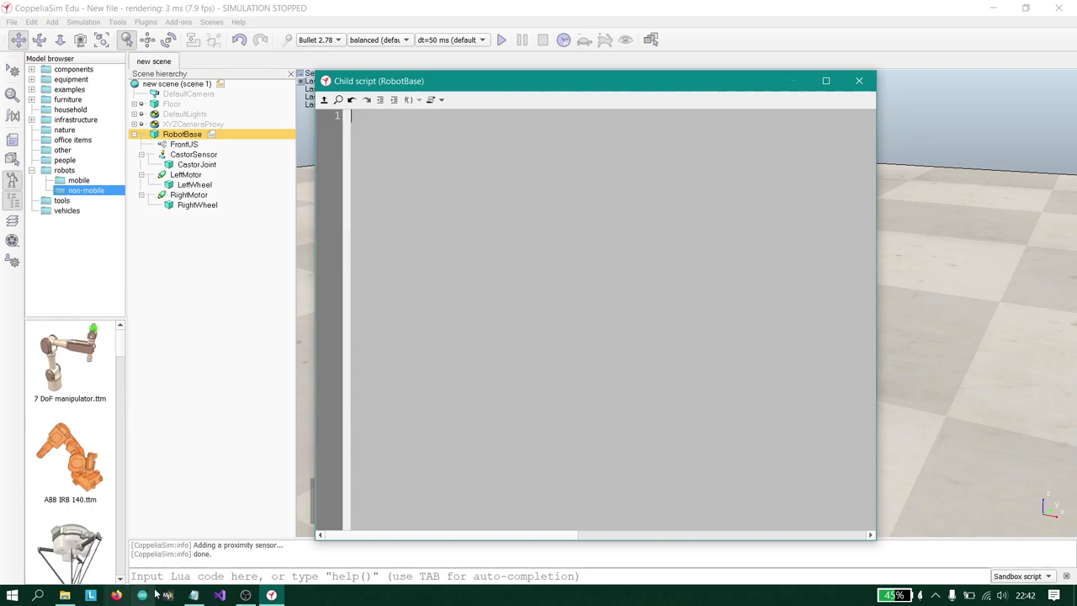
Step: Copy the complete prepared Lua control code from the untitled Notepad file into RobotBase's empty child script and close the script editor
{"action": "left_click", "coordinate": [194, 595]}
{"action": "key", "text": "ctrl+a"}
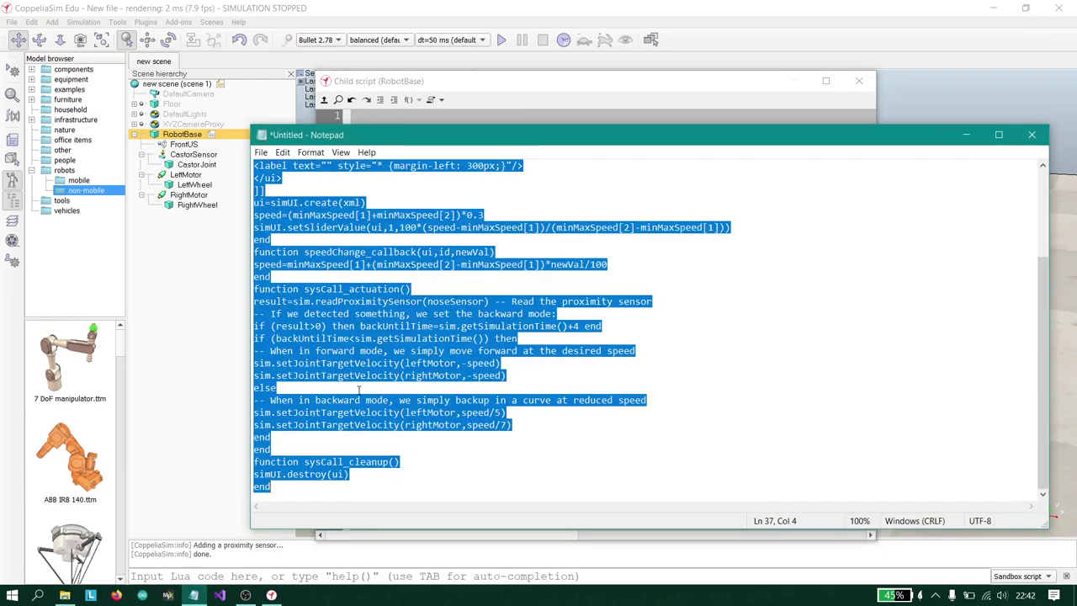
{"action": "left_click", "coordinate": [493, 111]}
{"action": "key", "text": "ctrl+v"}
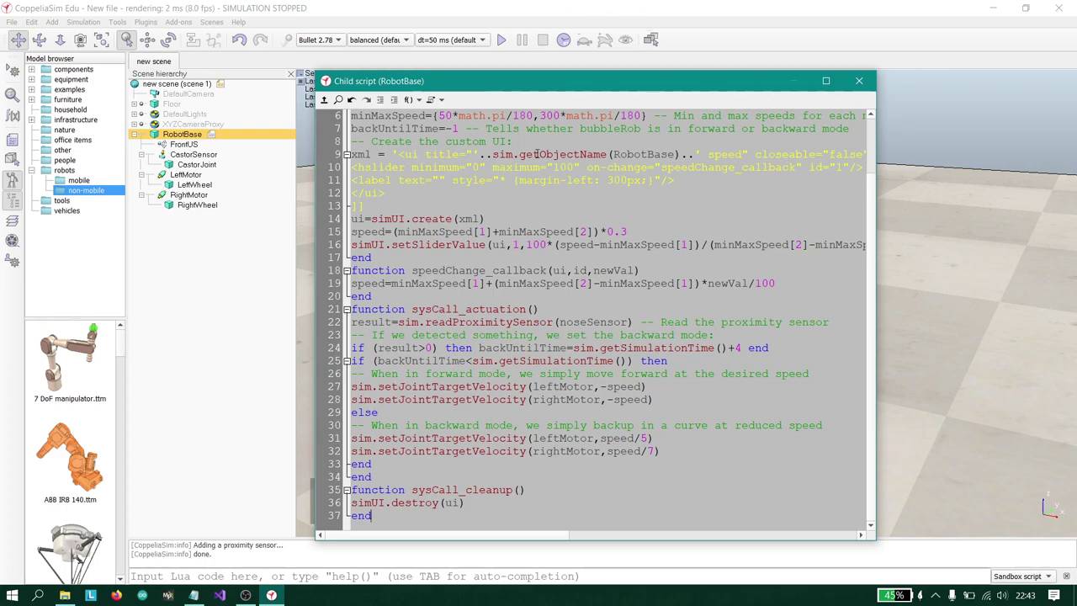
{"action": "left_click", "coordinate": [860, 81]}
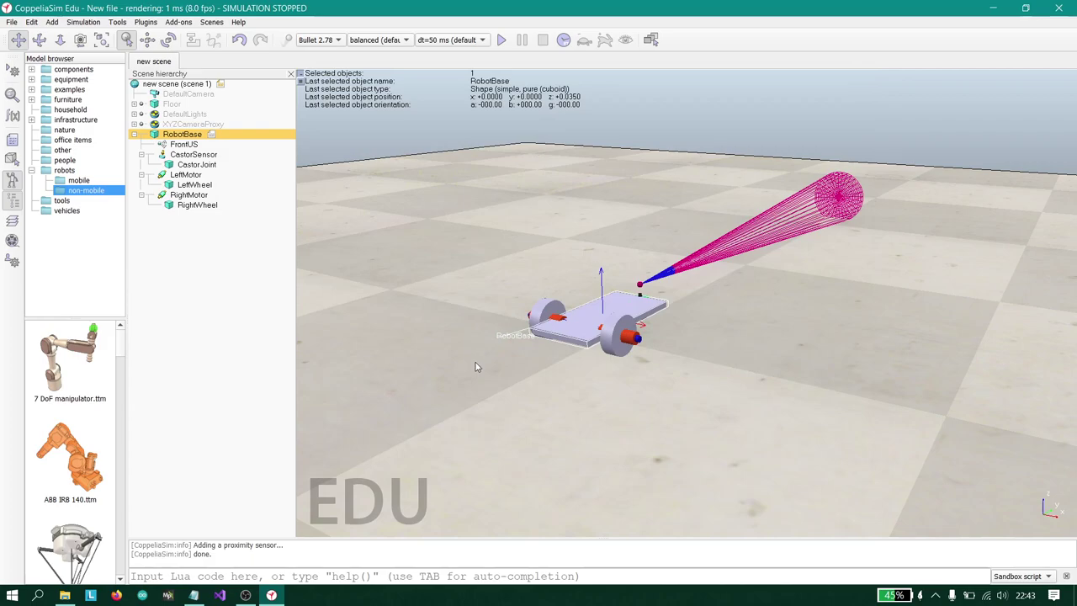
Step: Look through the infrastructure, office items, other, robots and people model categories for a suitable obstacle
{"action": "left_click_drag", "start_coordinate": [476, 365], "coordinate": [408, 364]}
{"action": "left_click_drag", "start_coordinate": [358, 267], "coordinate": [523, 370]}
{"action": "left_click", "coordinate": [31, 120]}
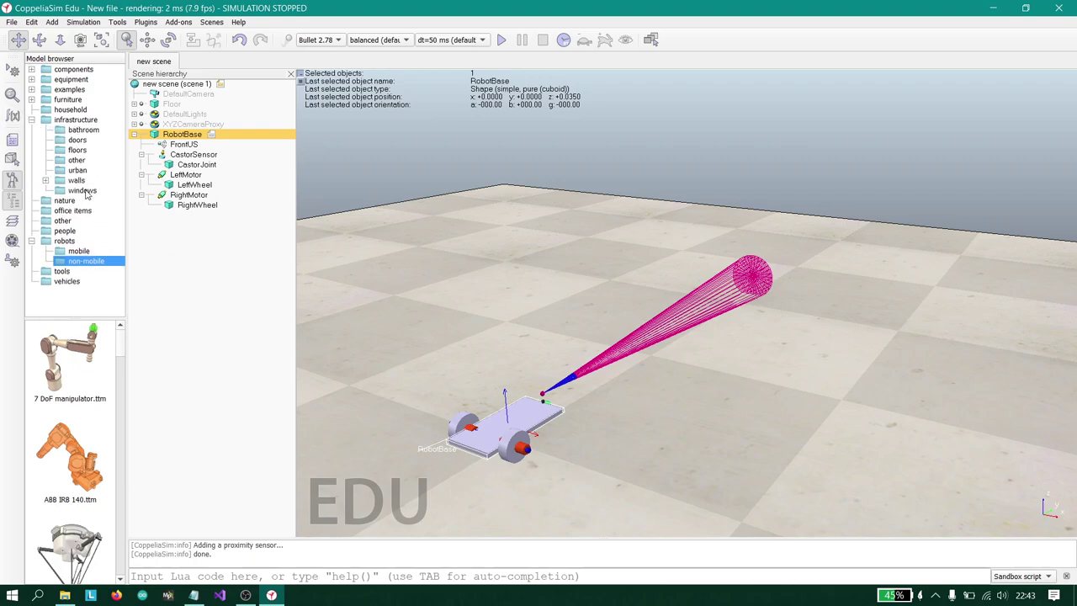
{"action": "left_click", "coordinate": [84, 191]}
{"action": "left_click", "coordinate": [74, 210]}
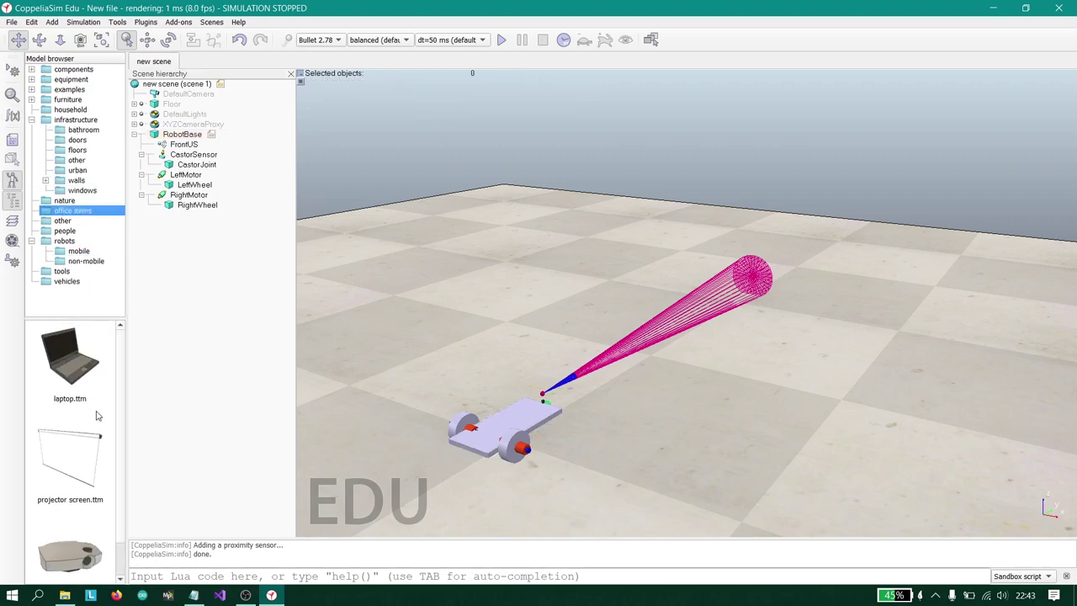
{"action": "left_click", "coordinate": [62, 220]}
{"action": "scroll", "coordinate": [84, 403], "scroll_direction": "down", "scroll_amount": 3}
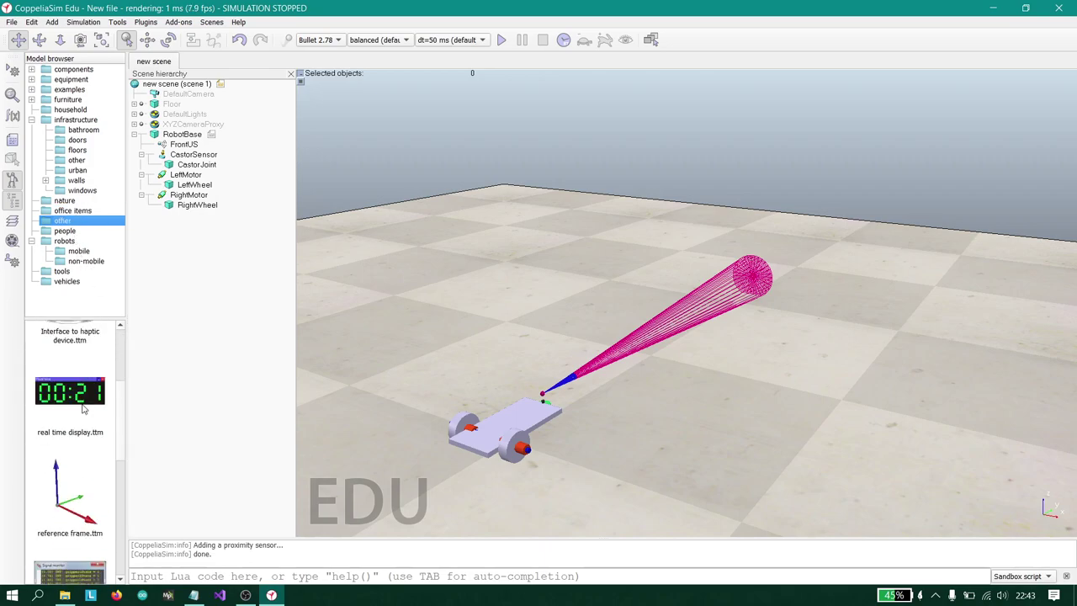
{"action": "scroll", "coordinate": [84, 402], "scroll_direction": "down", "scroll_amount": 3}
{"action": "scroll", "coordinate": [84, 402], "scroll_direction": "up", "scroll_amount": 5}
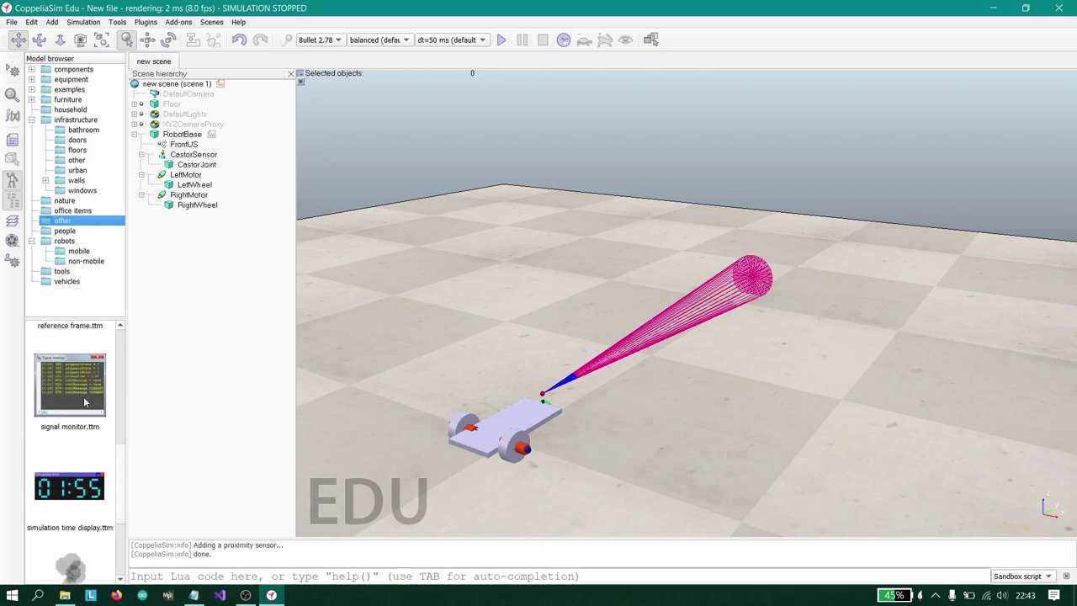
{"action": "left_click", "coordinate": [65, 241]}
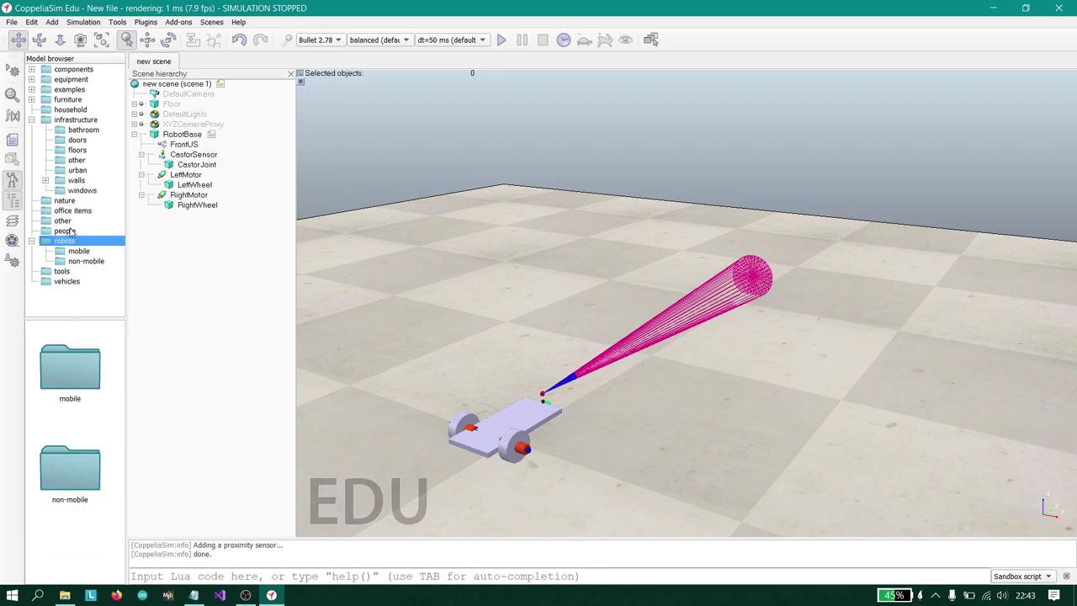
{"action": "left_click", "coordinate": [66, 230]}
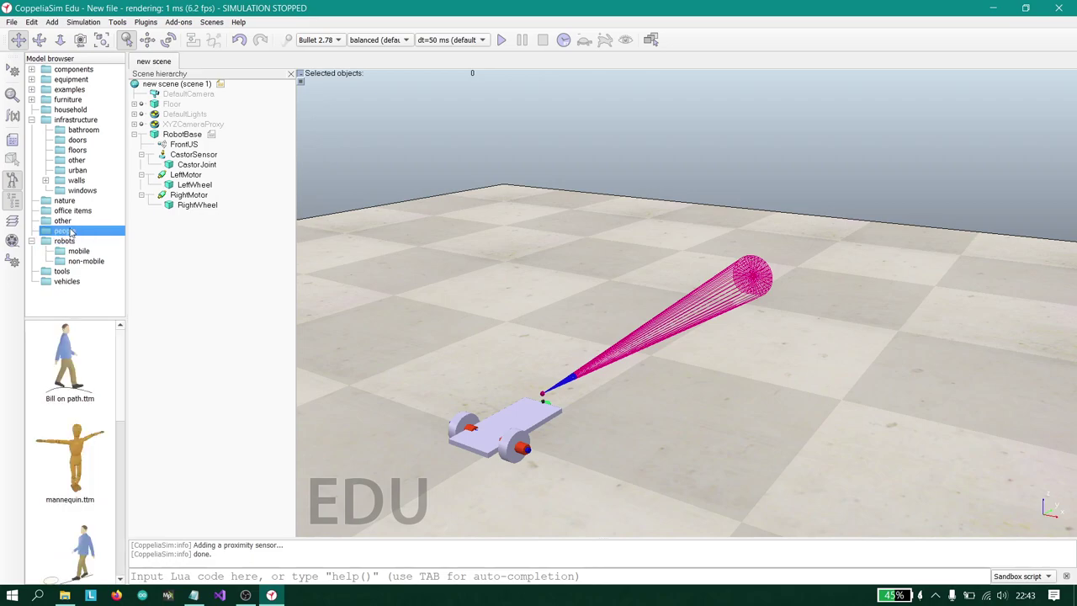
Step: Place five cup models from the household category in a row on the floor ahead of the robot's sensor
{"action": "left_click", "coordinate": [31, 120]}
{"action": "left_click", "coordinate": [70, 109]}
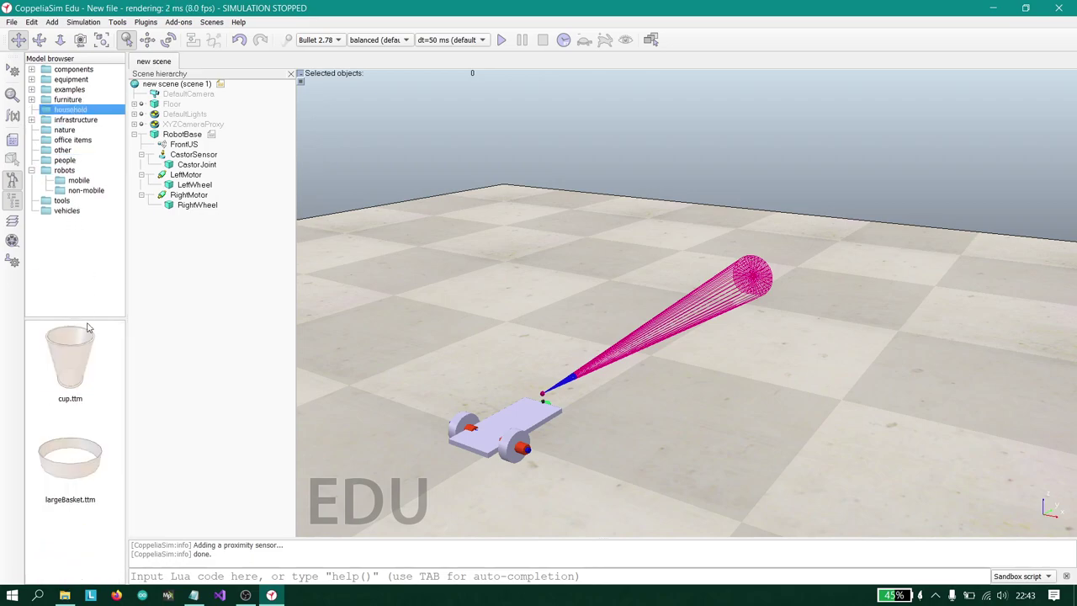
{"action": "left_click_drag", "start_coordinate": [83, 354], "coordinate": [768, 294]}
{"action": "left_click_drag", "start_coordinate": [761, 291], "coordinate": [486, 495]}
{"action": "left_click_drag", "start_coordinate": [107, 379], "coordinate": [543, 358]}
{"action": "middle_click_drag", "start_coordinate": [625, 323], "coordinate": [545, 107]}
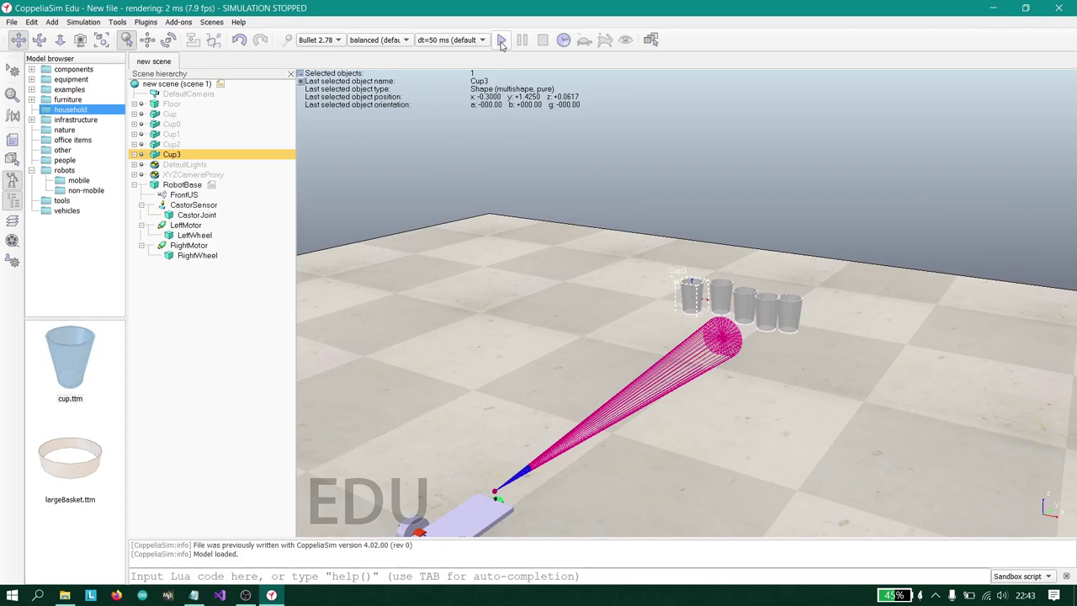
Step: Run the simulation to watch the robot drive towards the cups, moving the speed window out of the way, and stop it
{"action": "left_click", "coordinate": [501, 39]}
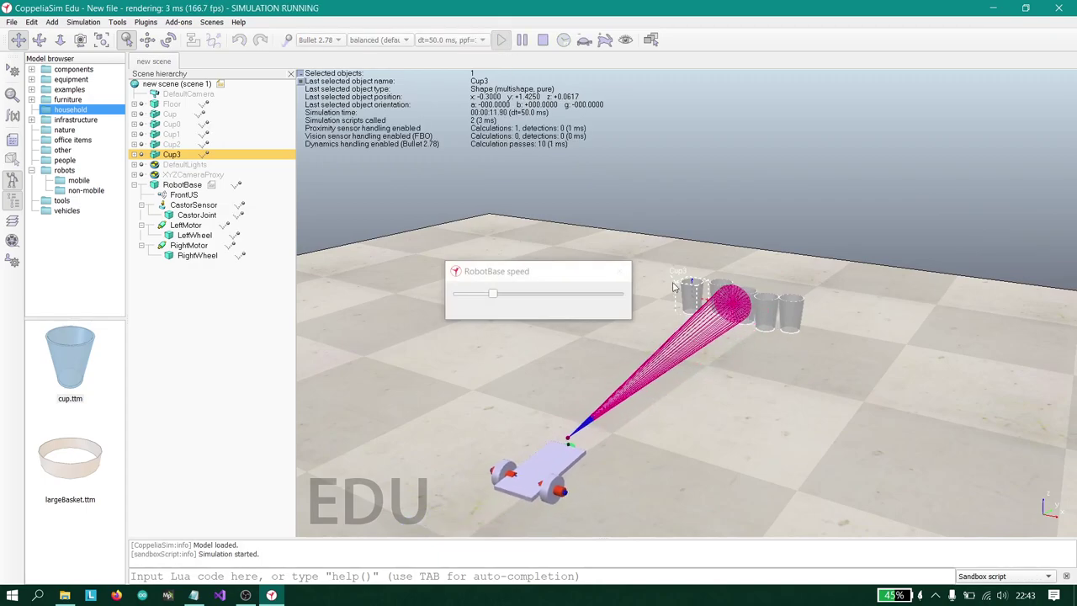
{"action": "left_click", "coordinate": [578, 273]}
{"action": "left_click_drag", "start_coordinate": [578, 273], "coordinate": [955, 143]}
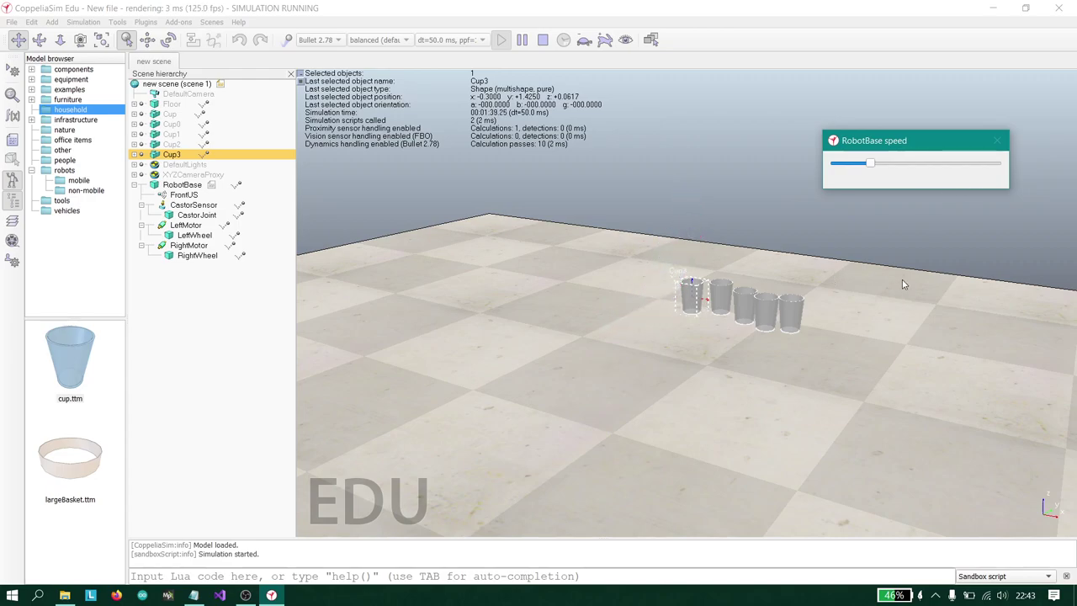
{"action": "left_click", "coordinate": [543, 39]}
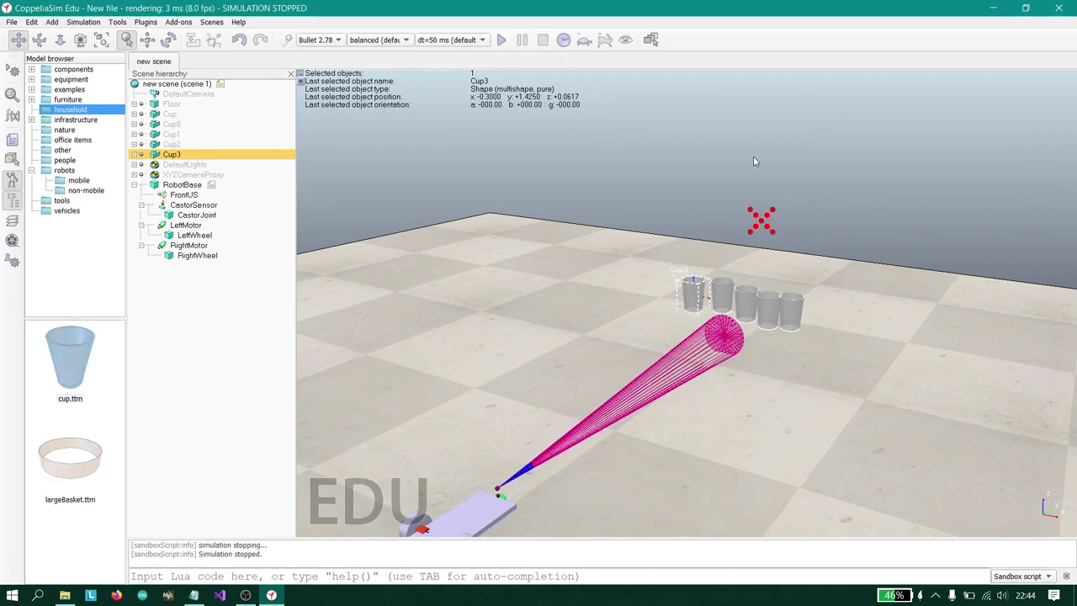
{"action": "left_click_drag", "start_coordinate": [853, 303], "coordinate": [728, 282]}
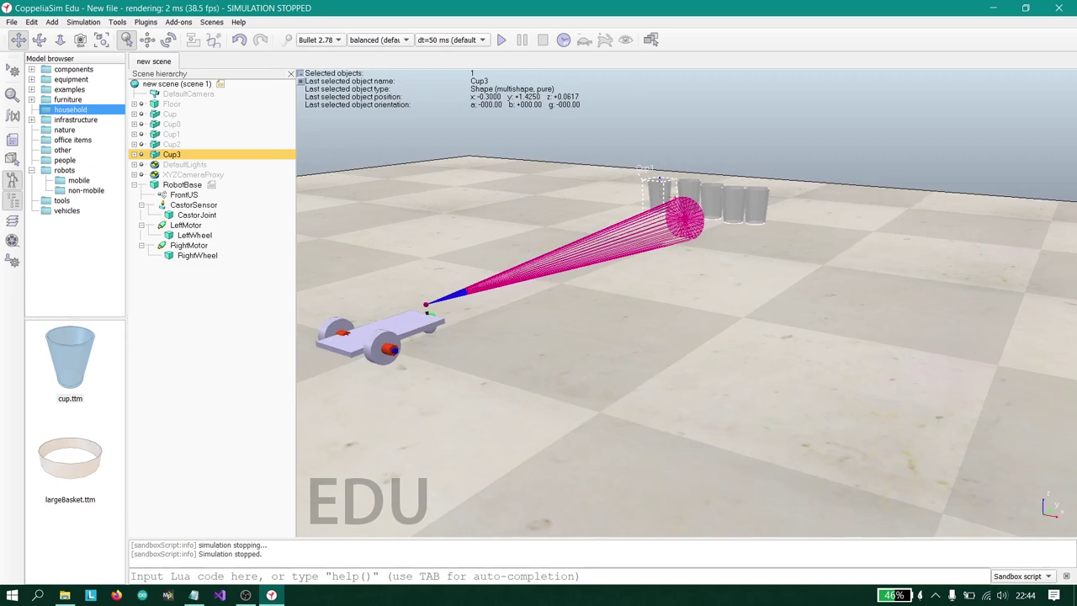
{"action": "left_click", "coordinate": [250, 597]}
{"action": "left_click", "coordinate": [906, 455]}
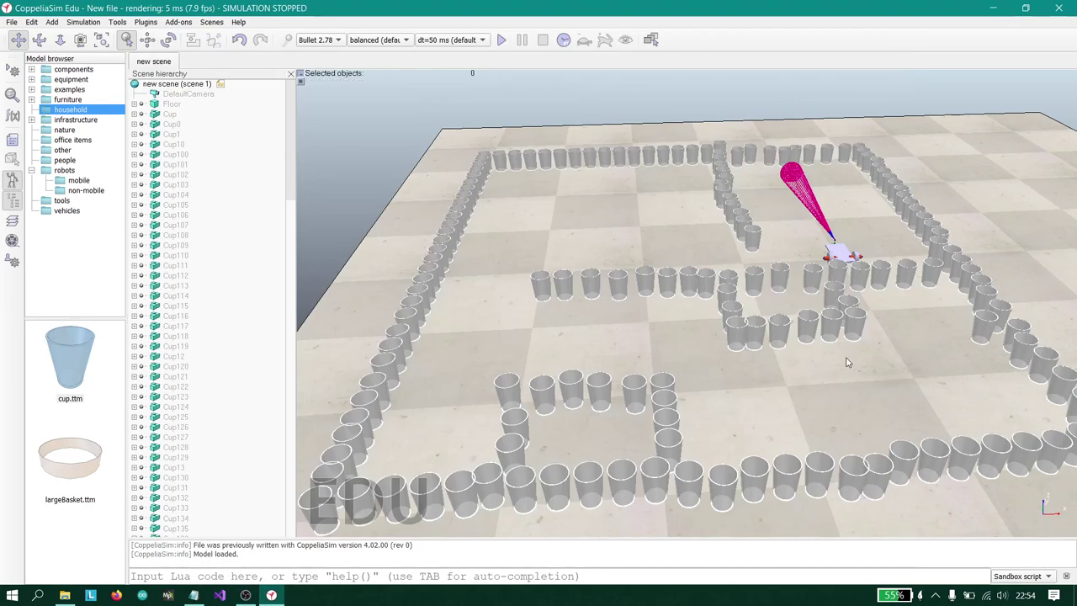
{"action": "left_click_drag", "start_coordinate": [848, 361], "coordinate": [810, 430]}
{"action": "left_click_drag", "start_coordinate": [671, 410], "coordinate": [972, 288]}
{"action": "left_click_drag", "start_coordinate": [628, 291], "coordinate": [633, 259]}
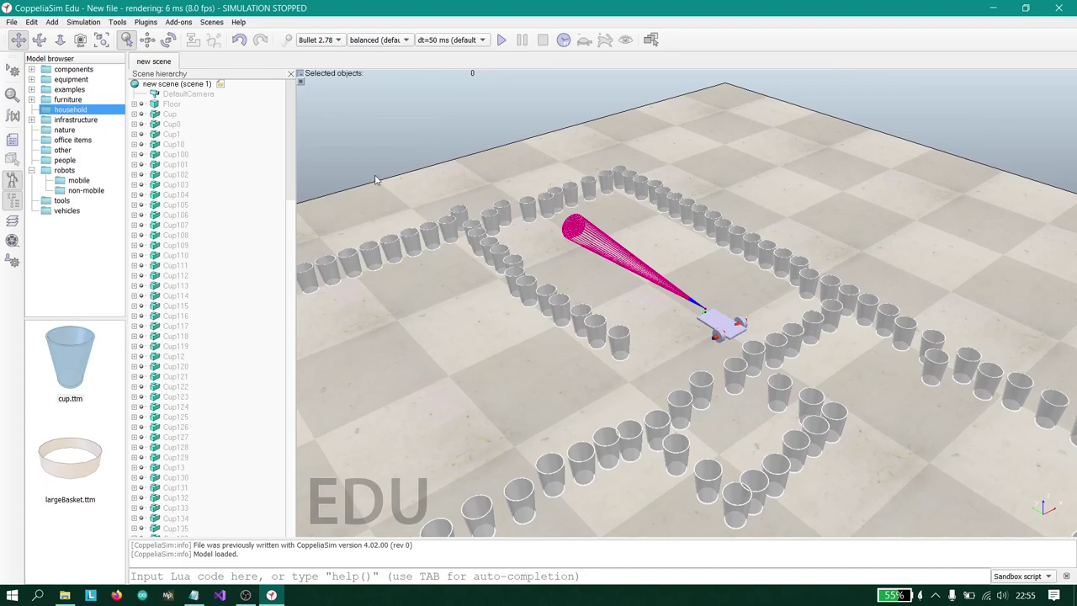
Step: Shorten the detection range in FrontUS's volume parameters and close its property dialogs
{"action": "scroll", "coordinate": [242, 170], "scroll_direction": "down", "scroll_amount": 15}
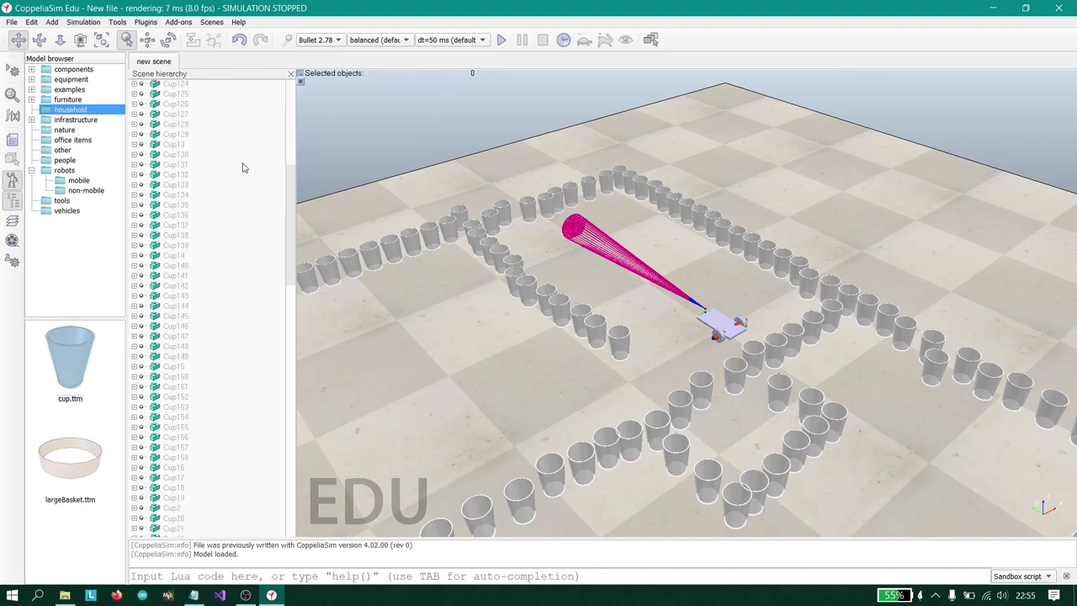
{"action": "scroll", "coordinate": [243, 170], "scroll_direction": "down", "scroll_amount": 17}
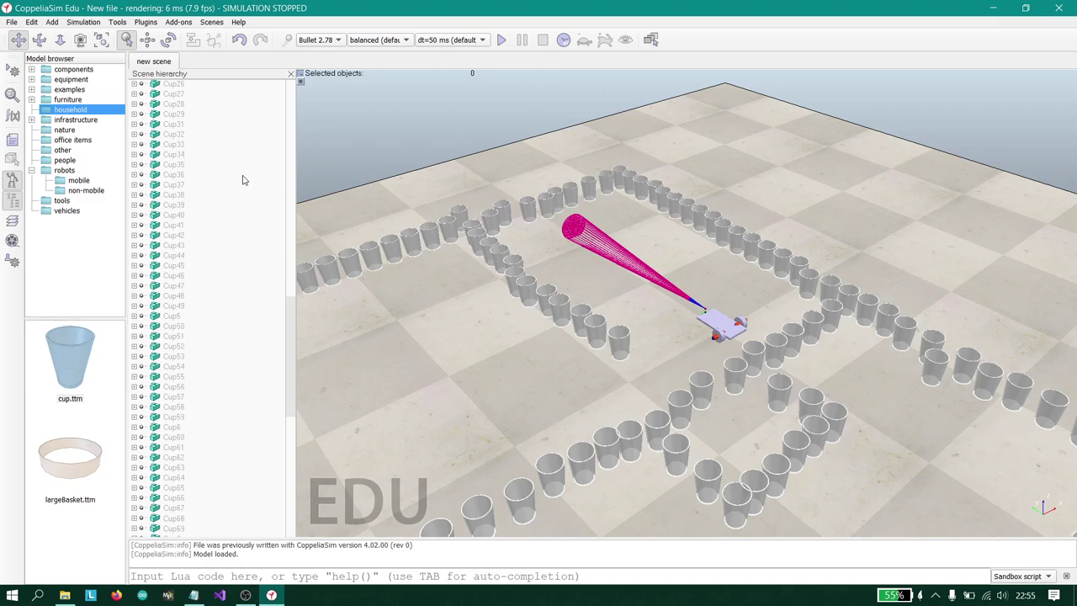
{"action": "left_click_drag", "start_coordinate": [291, 410], "coordinate": [306, 561]}
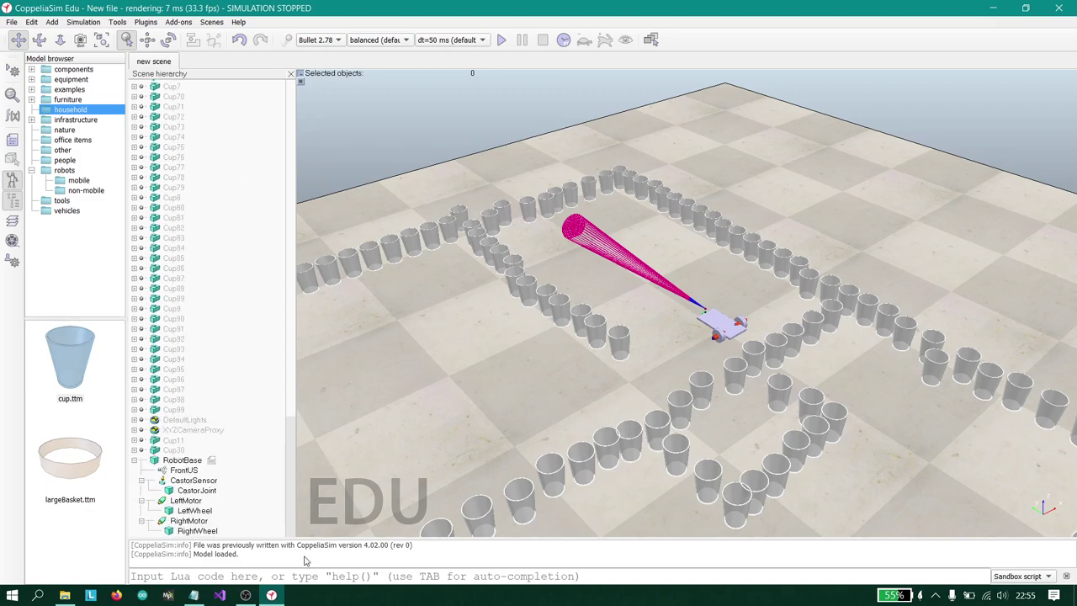
{"action": "left_click", "coordinate": [185, 471]}
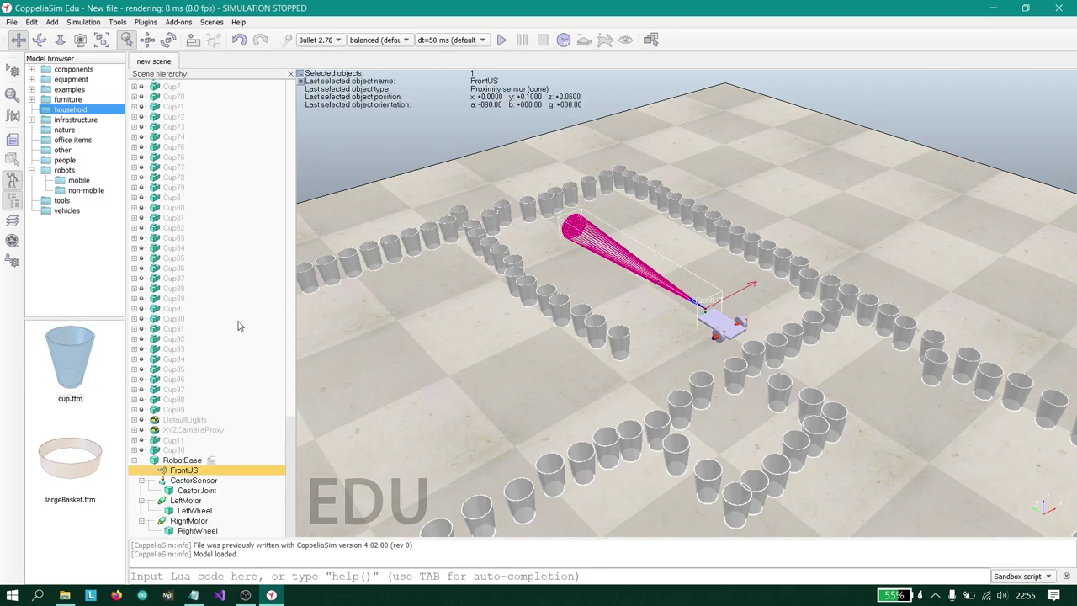
{"action": "left_click", "coordinate": [12, 96]}
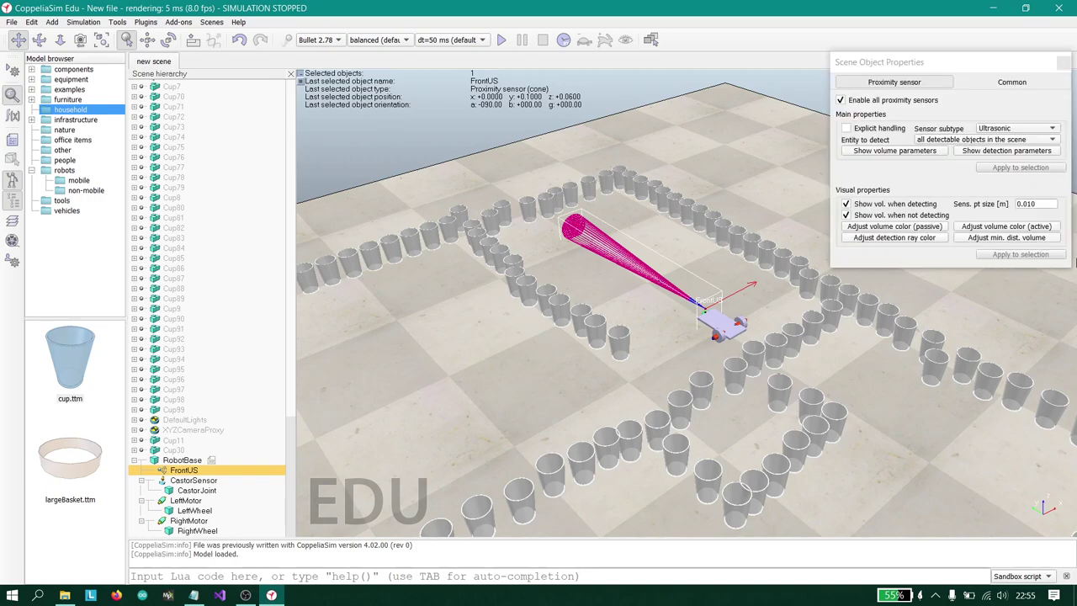
{"action": "left_click", "coordinate": [890, 154]}
{"action": "left_click", "coordinate": [916, 110]}
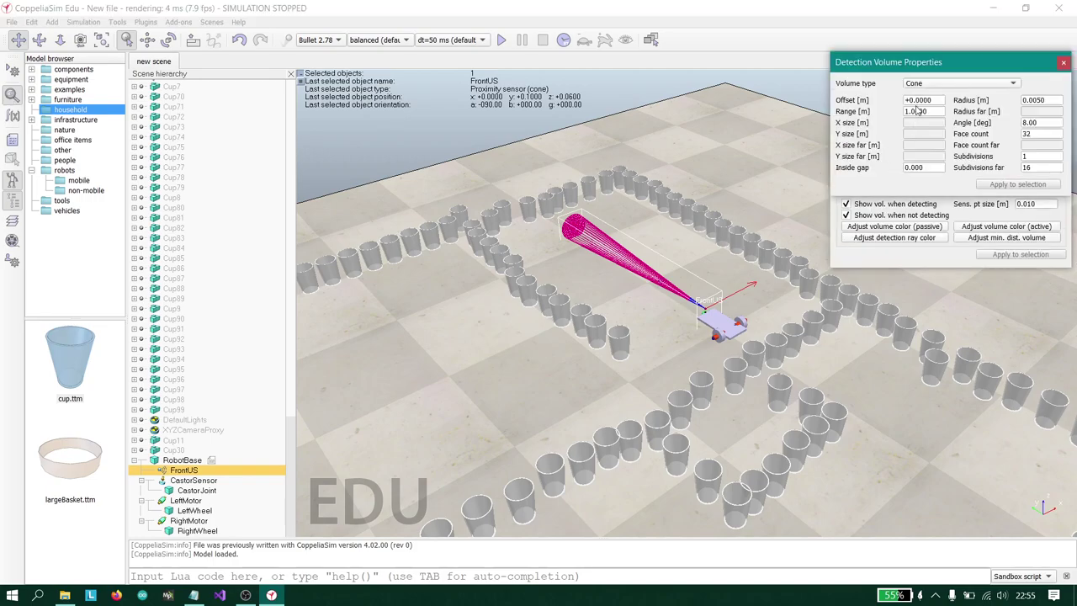
{"action": "double_click", "coordinate": [922, 113]}
{"action": "key", "text": "Return"}
{"action": "left_click", "coordinate": [1063, 63]}
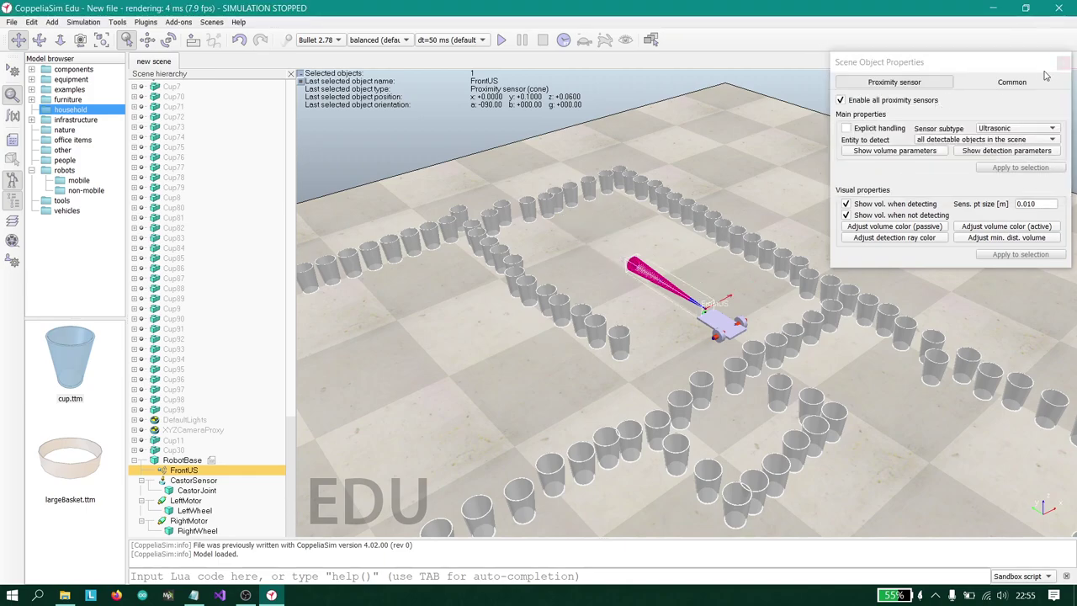
{"action": "left_click", "coordinate": [1063, 63]}
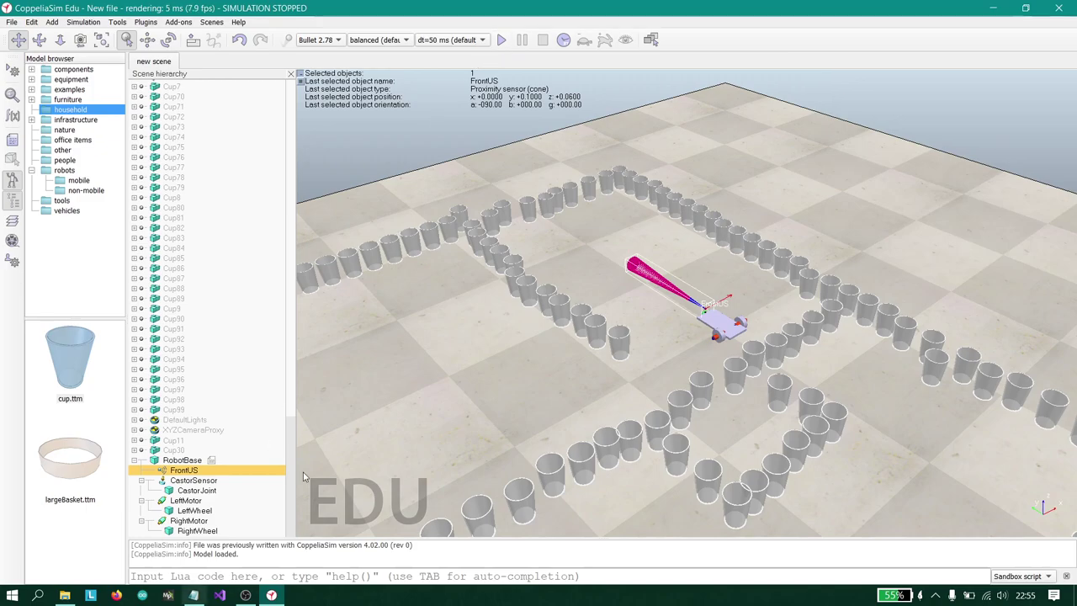
{"action": "left_click", "coordinate": [245, 595]}
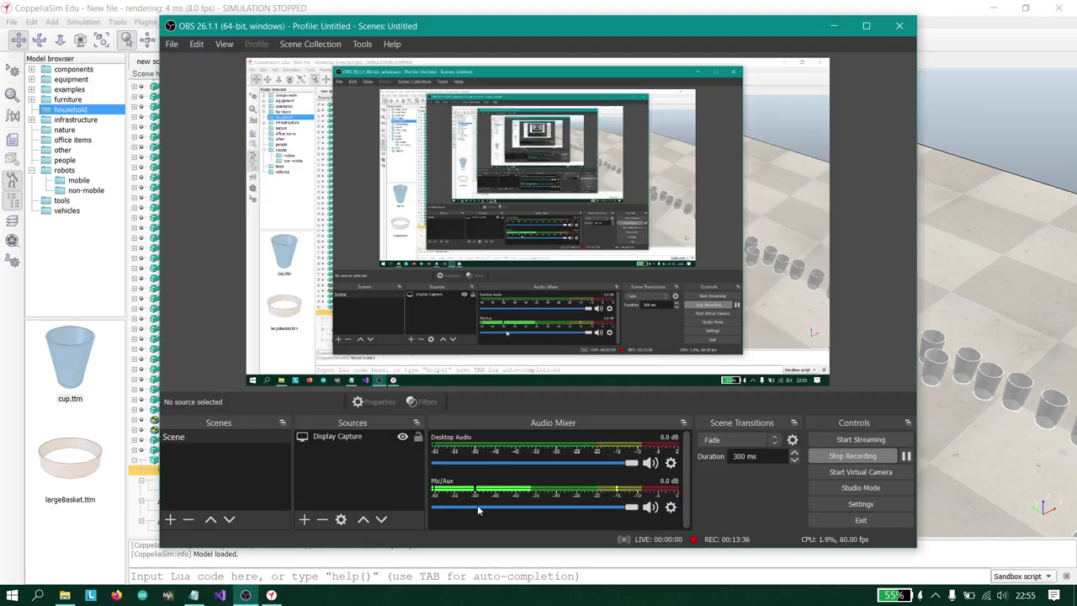
{"action": "left_click", "coordinate": [968, 198]}
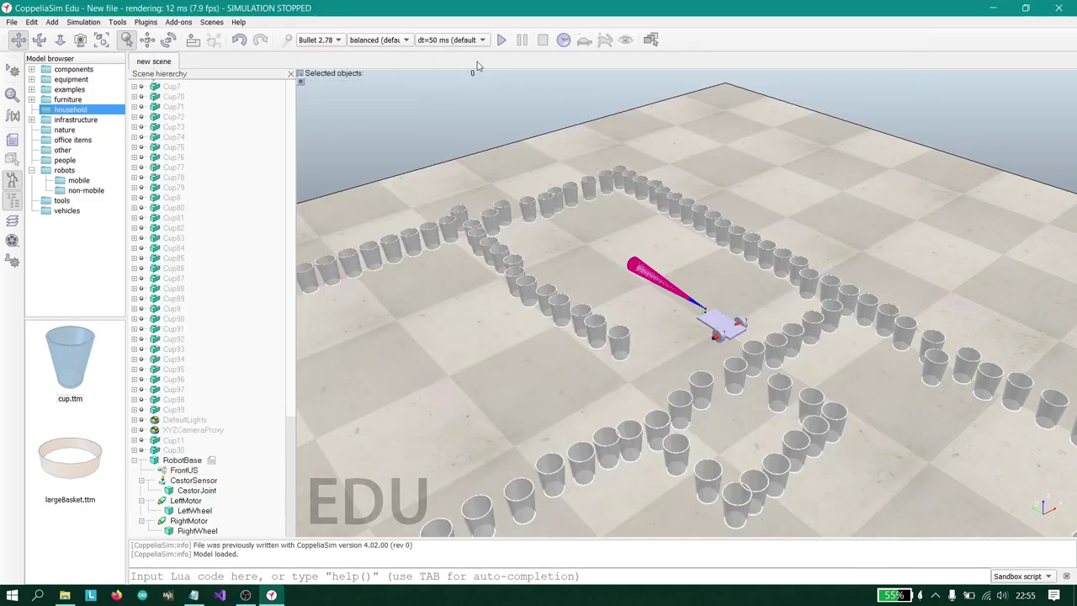
Step: Run the simulation with the RobotBase speed set to maximum and watch the robot drive inside the cup maze
{"action": "left_click", "coordinate": [502, 41]}
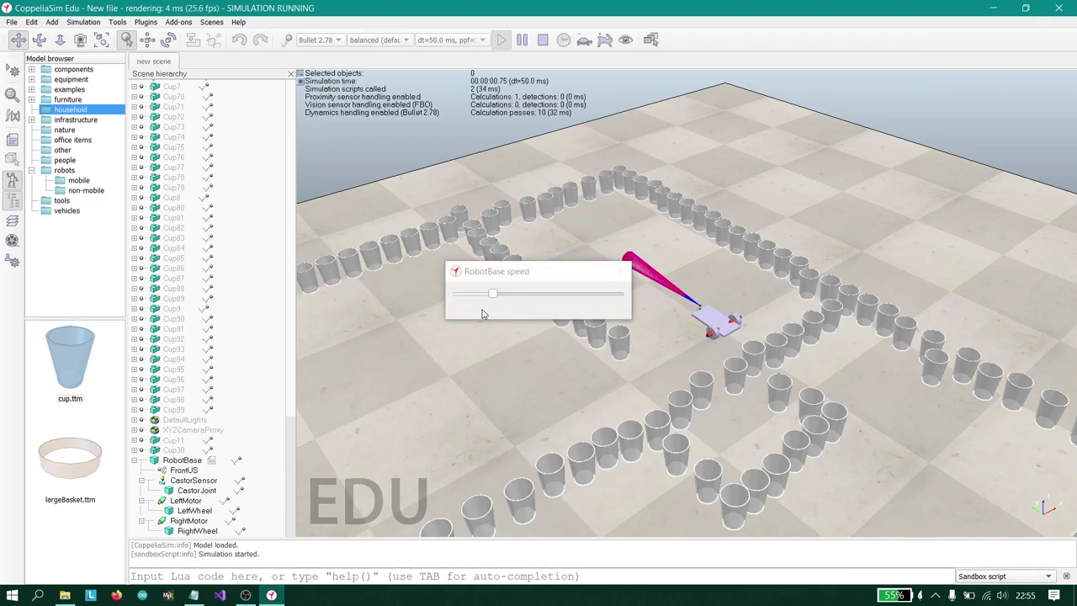
{"action": "left_click_drag", "start_coordinate": [492, 293], "coordinate": [627, 294]}
{"action": "left_click_drag", "start_coordinate": [558, 274], "coordinate": [926, 145]}
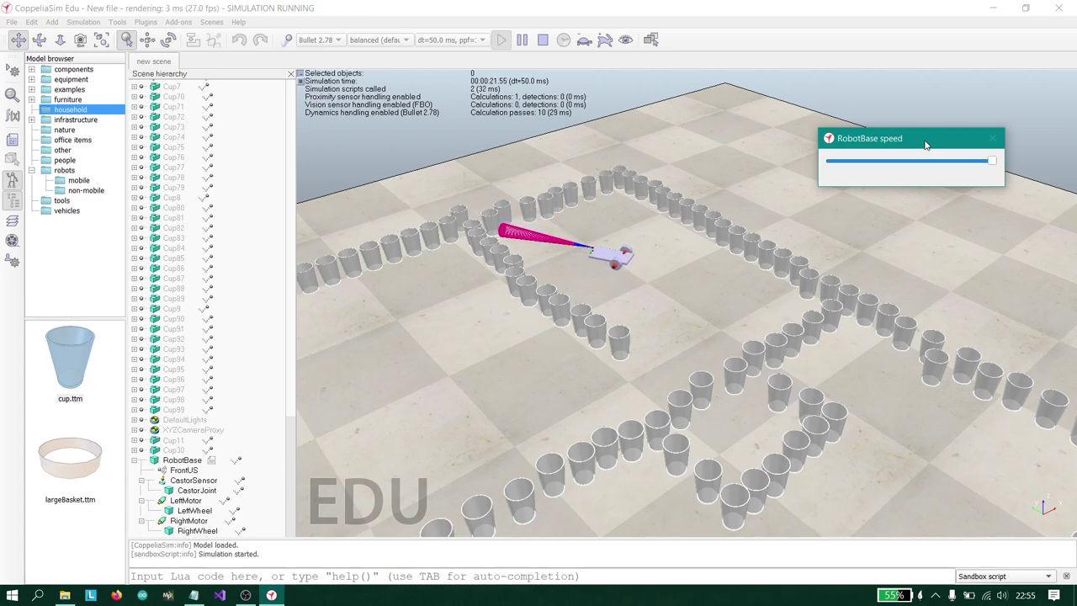
{"action": "left_click_drag", "start_coordinate": [614, 358], "coordinate": [711, 311]}
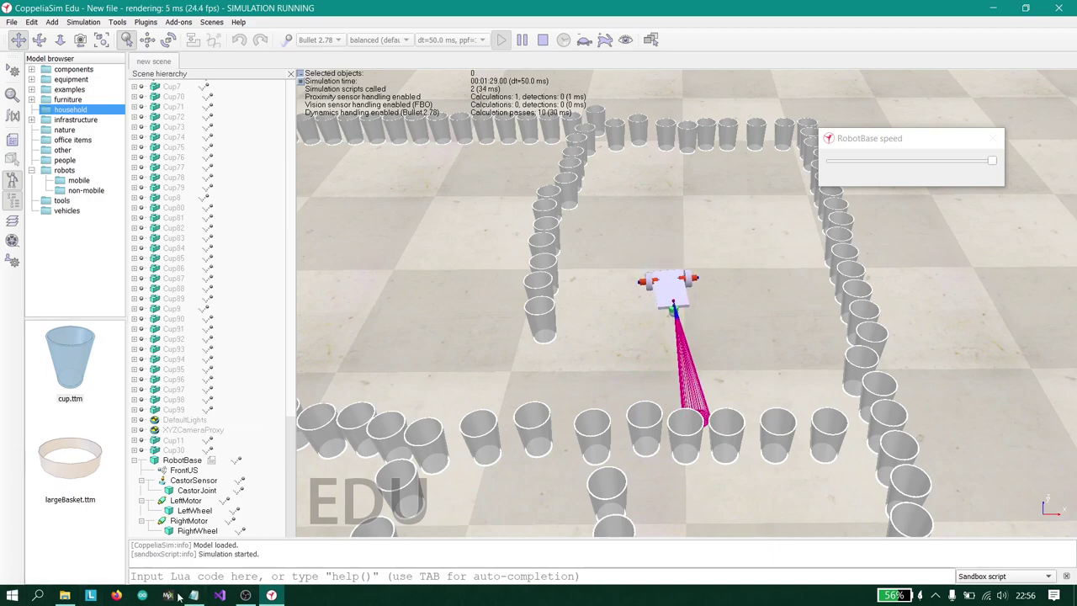
{"action": "left_click", "coordinate": [245, 596]}
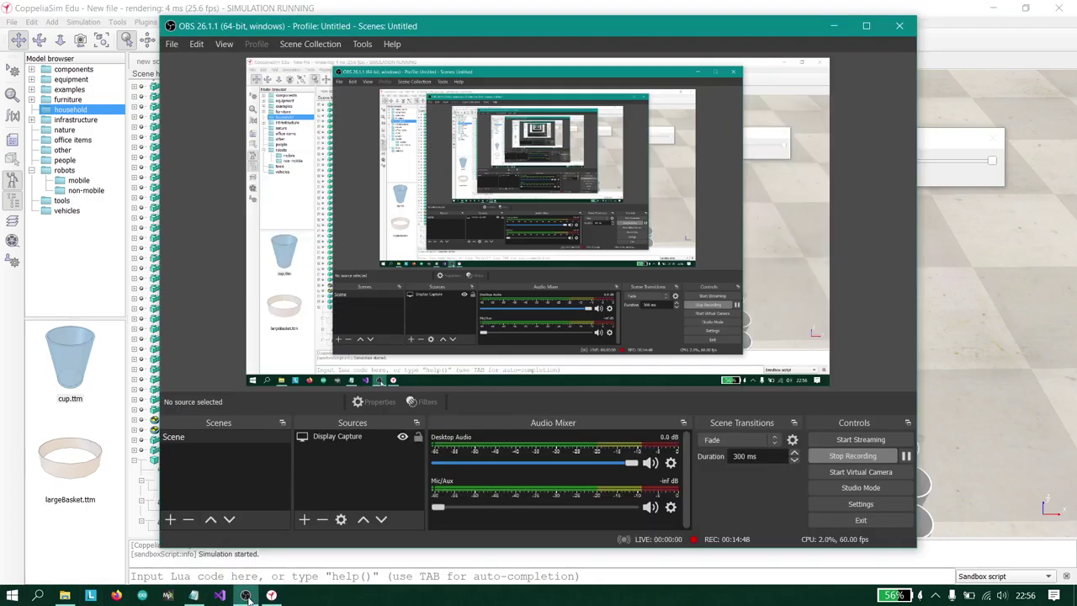
{"action": "left_click_drag", "start_coordinate": [437, 508], "coordinate": [776, 512]}
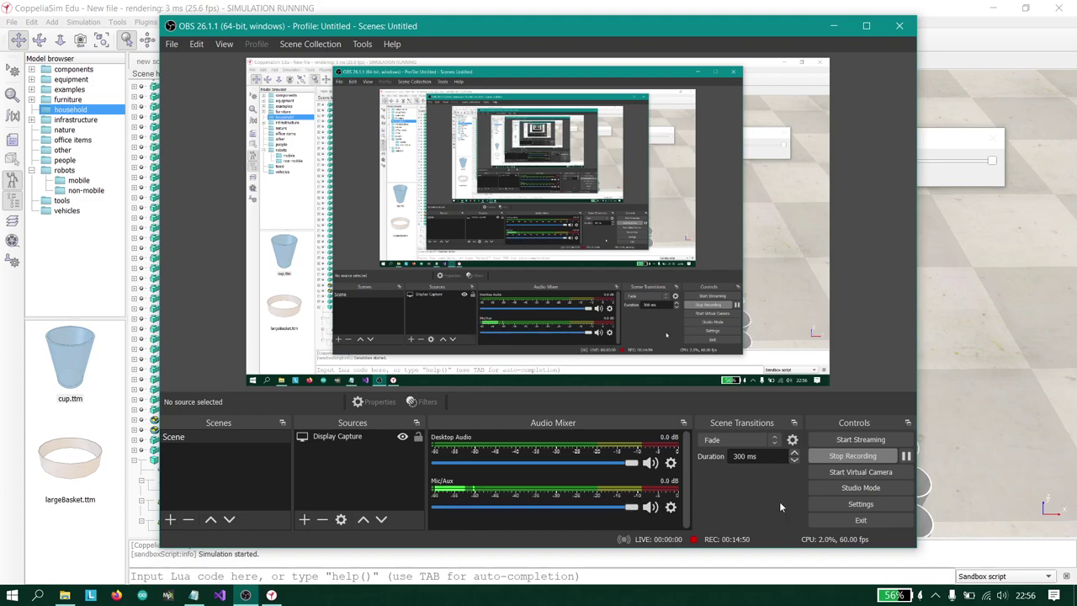
{"action": "left_click", "coordinate": [997, 76]}
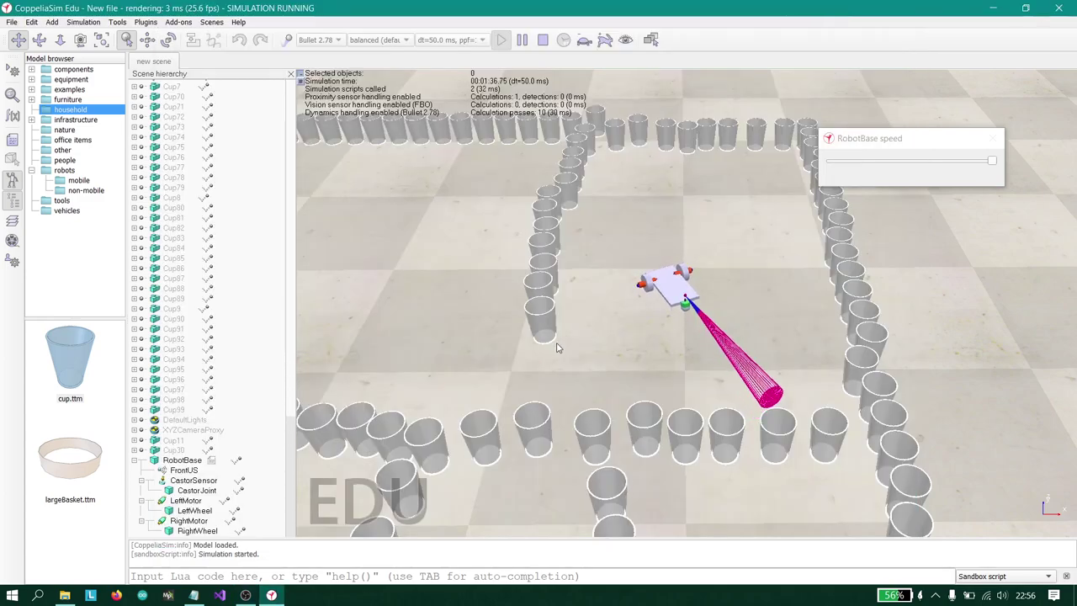
Step: Stop the maze simulation and select the FrontUS sensor
{"action": "left_click", "coordinate": [543, 40]}
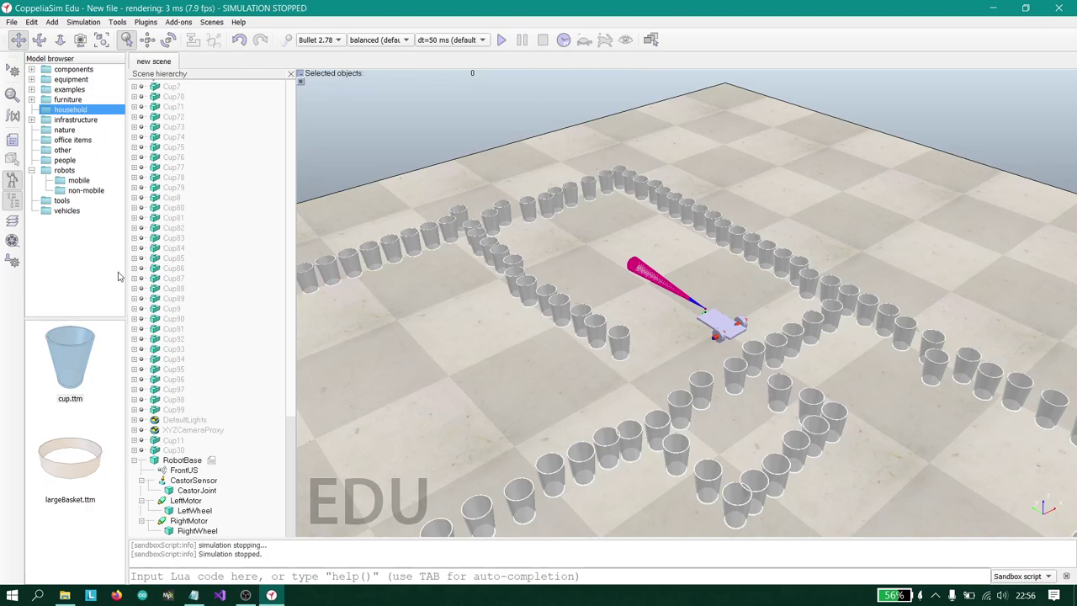
{"action": "left_click", "coordinate": [183, 472]}
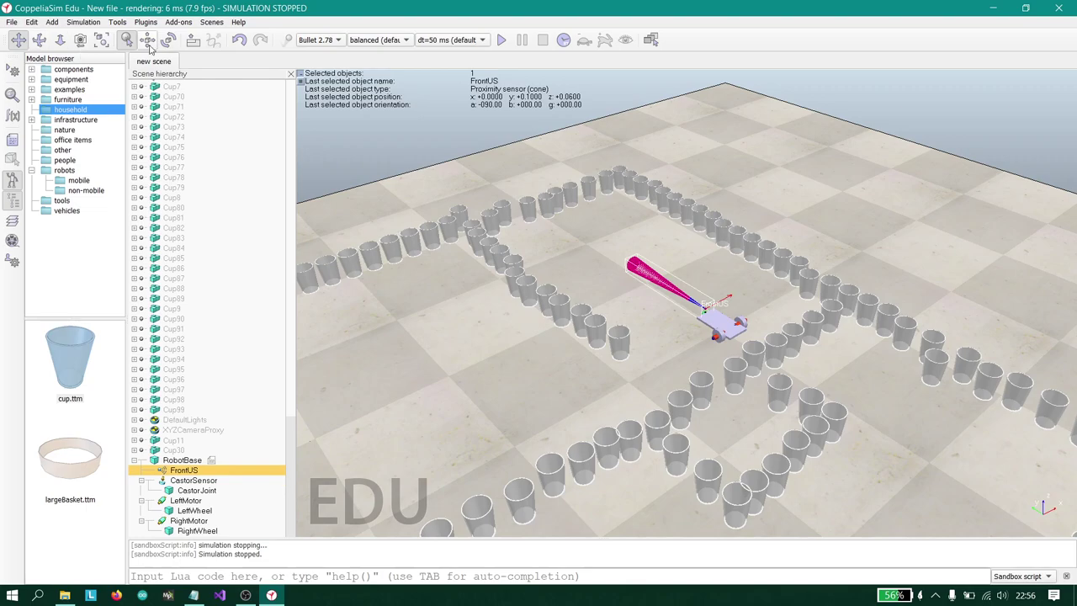
Step: Set the FrontUS sensor's detection volume range to 0.2 m and close its property dialogs
{"action": "left_click", "coordinate": [11, 94]}
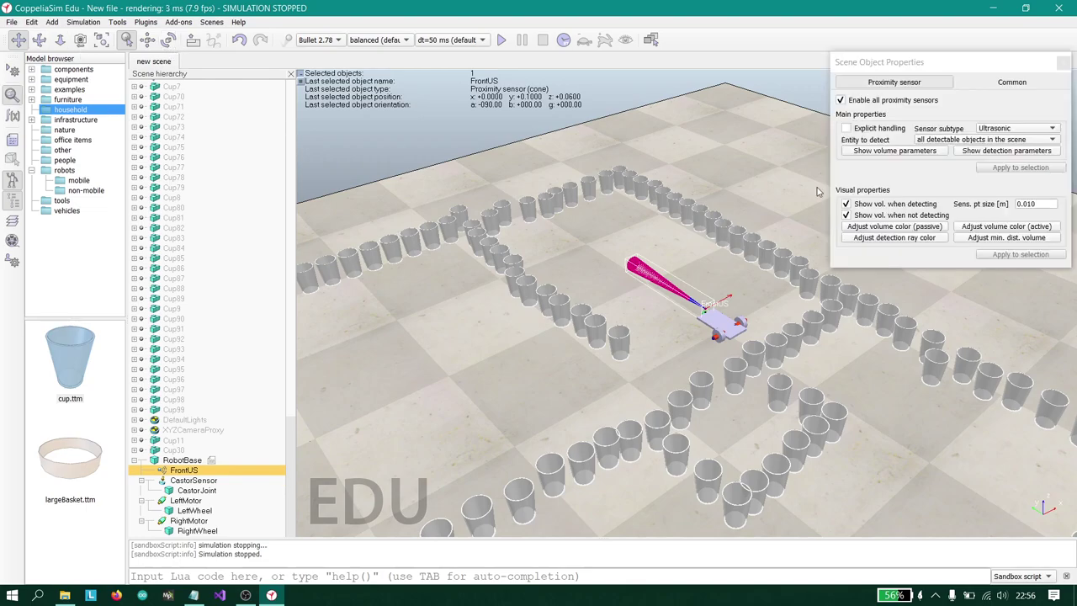
{"action": "left_click", "coordinate": [899, 151]}
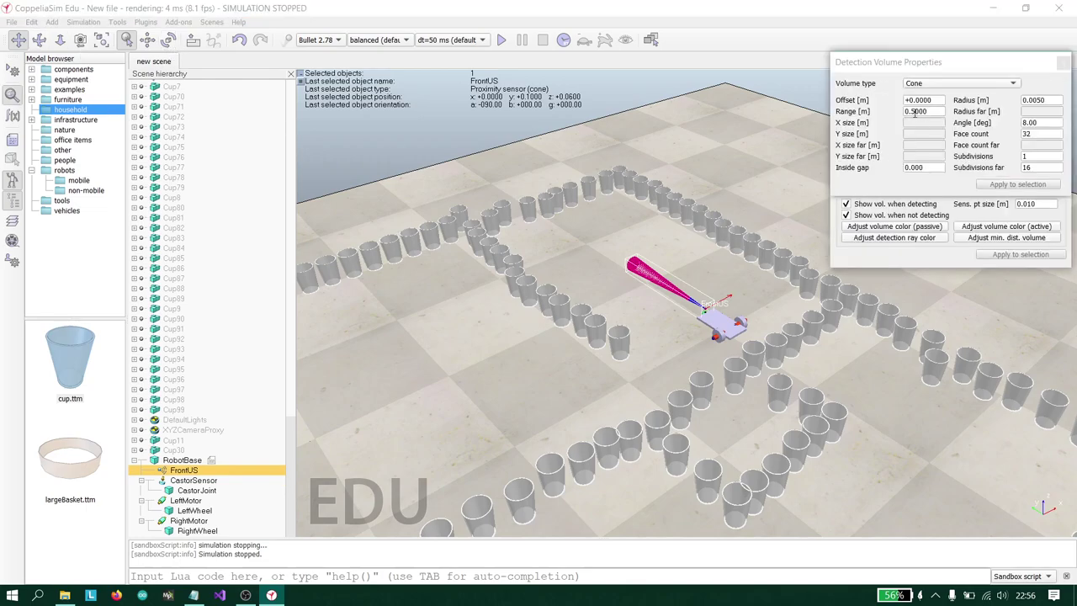
{"action": "double_click", "coordinate": [915, 112]}
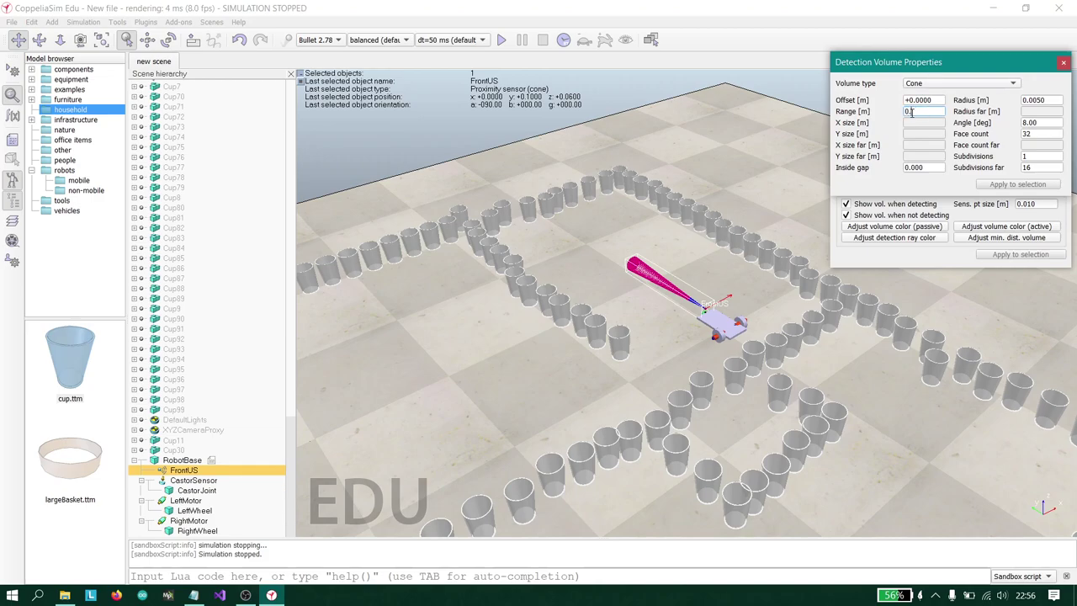
{"action": "key", "text": "Return"}
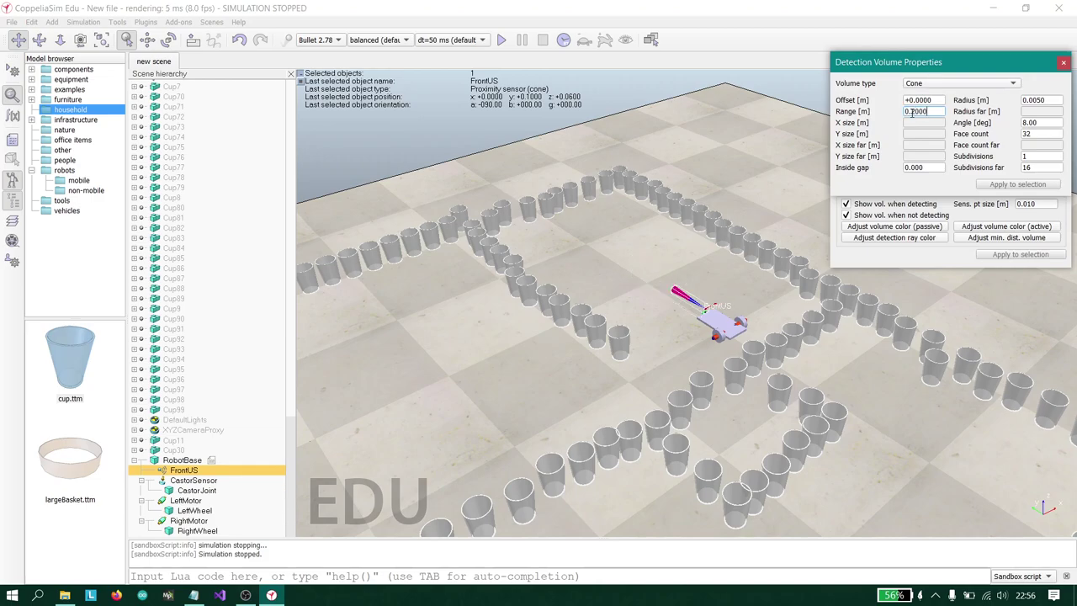
{"action": "left_click", "coordinate": [1064, 63]}
{"action": "left_click", "coordinate": [1063, 63]}
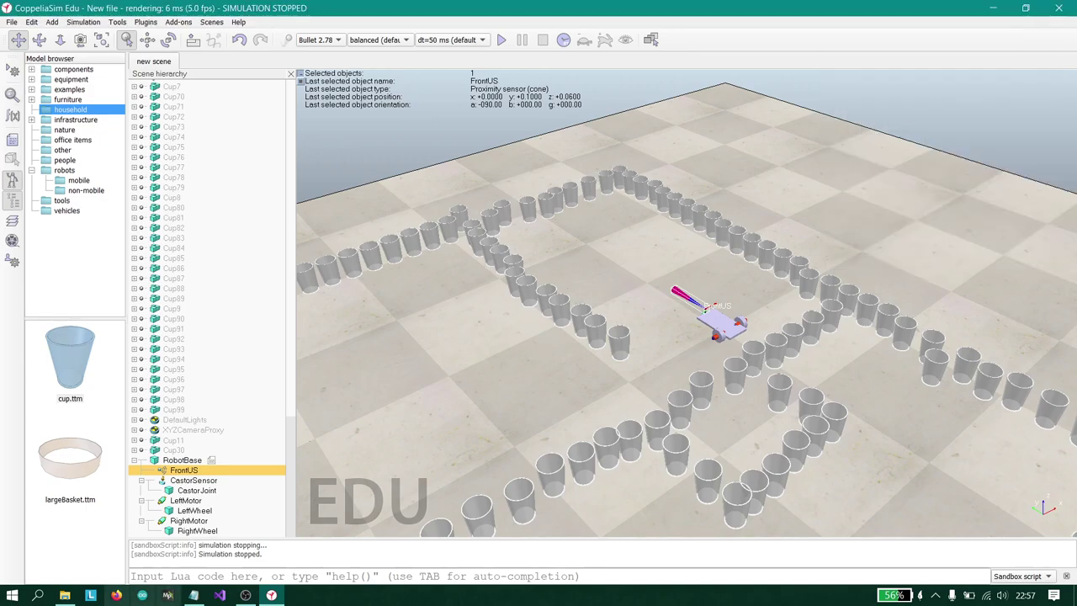
{"action": "left_click", "coordinate": [246, 595]}
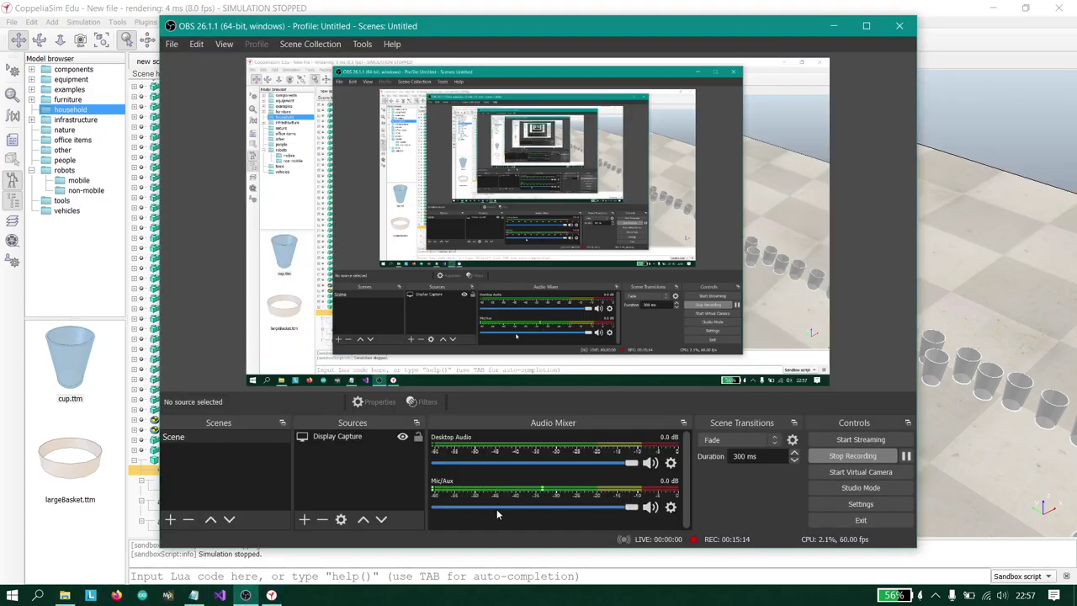
{"action": "left_click", "coordinate": [834, 25]}
Step: Run the maze simulation at maximum RobotBase speed with the speed window moved clear of the robot's path
{"action": "left_click", "coordinate": [504, 40]}
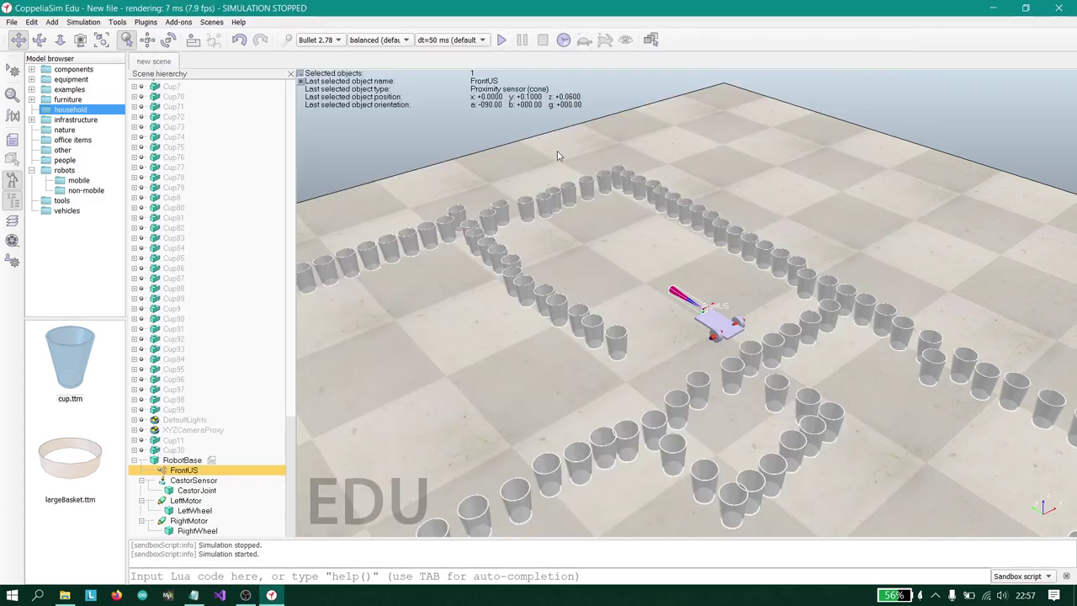
{"action": "left_click_drag", "start_coordinate": [552, 283], "coordinate": [921, 111]}
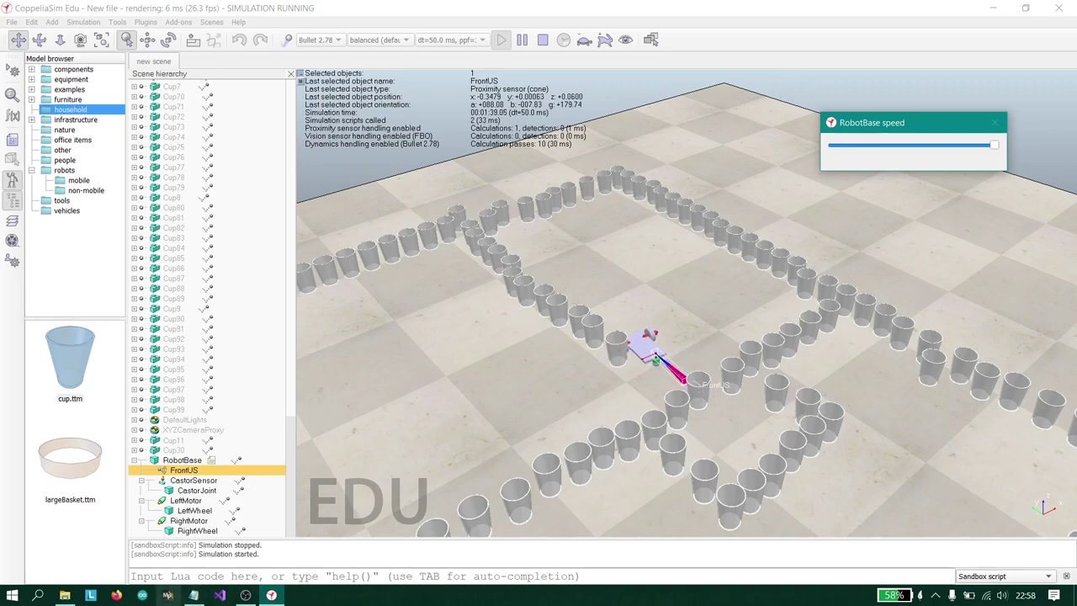
{"action": "left_click", "coordinate": [244, 596]}
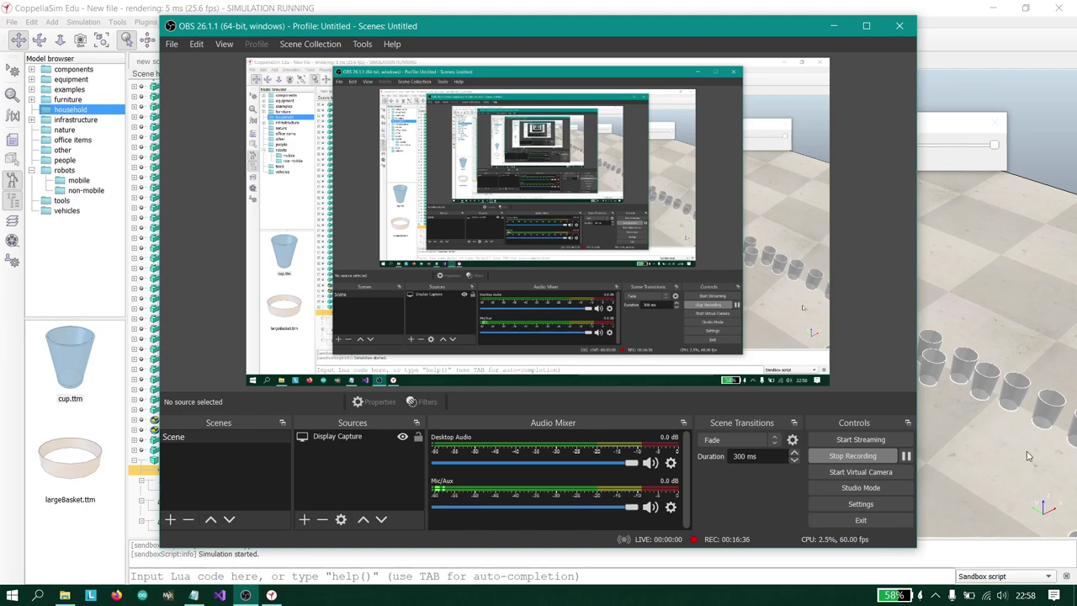
{"action": "left_click", "coordinate": [926, 330]}
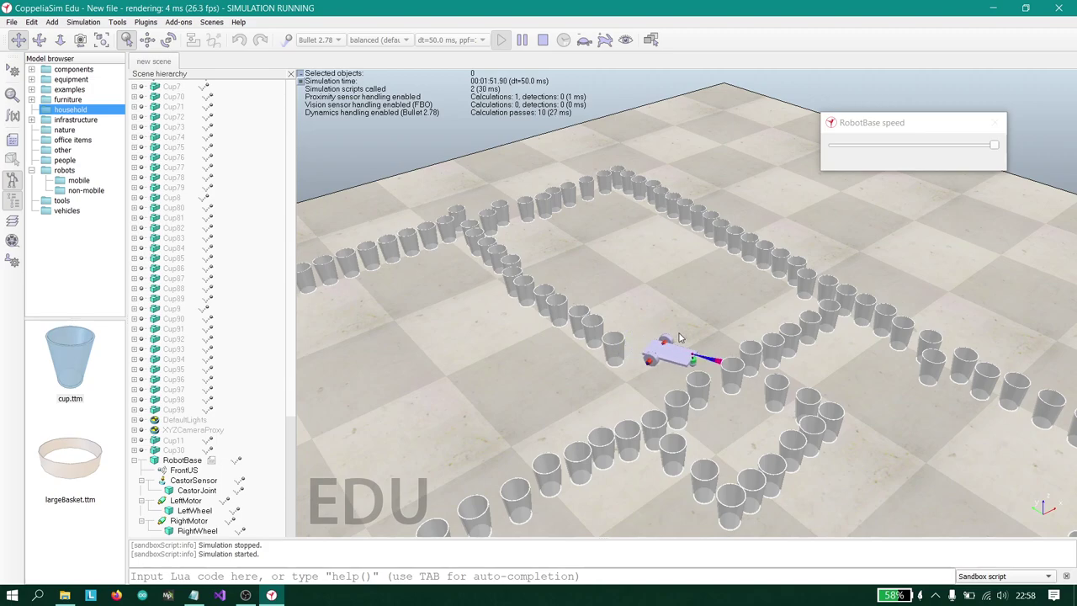
Step: Follow the robot from different view angles to examine how it avoids the inner cup walls
{"action": "left_click_drag", "start_coordinate": [592, 360], "coordinate": [568, 335]}
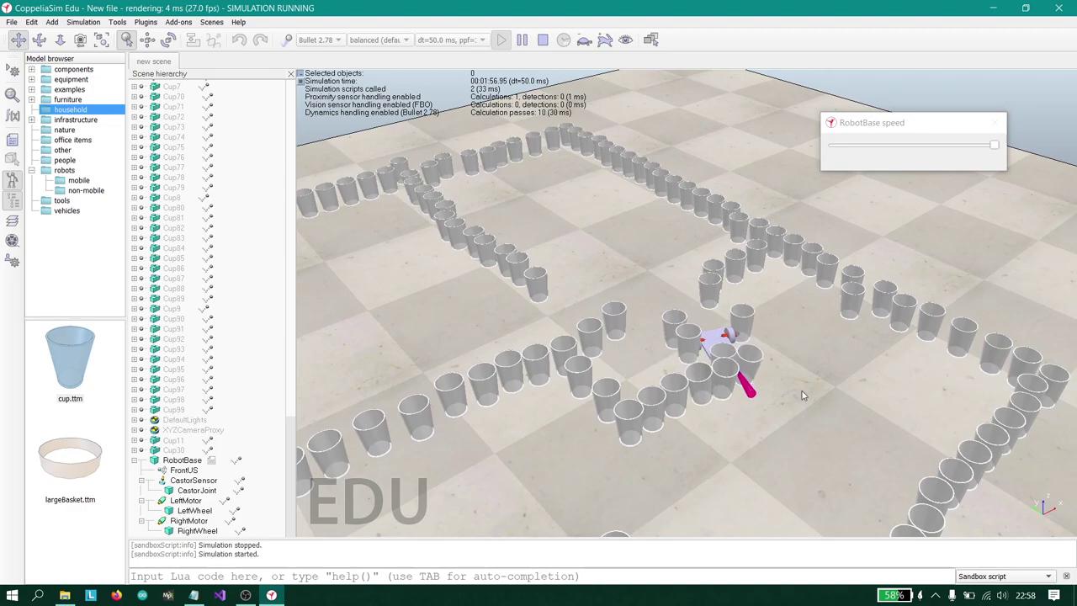
{"action": "left_click_drag", "start_coordinate": [724, 356], "coordinate": [691, 220]}
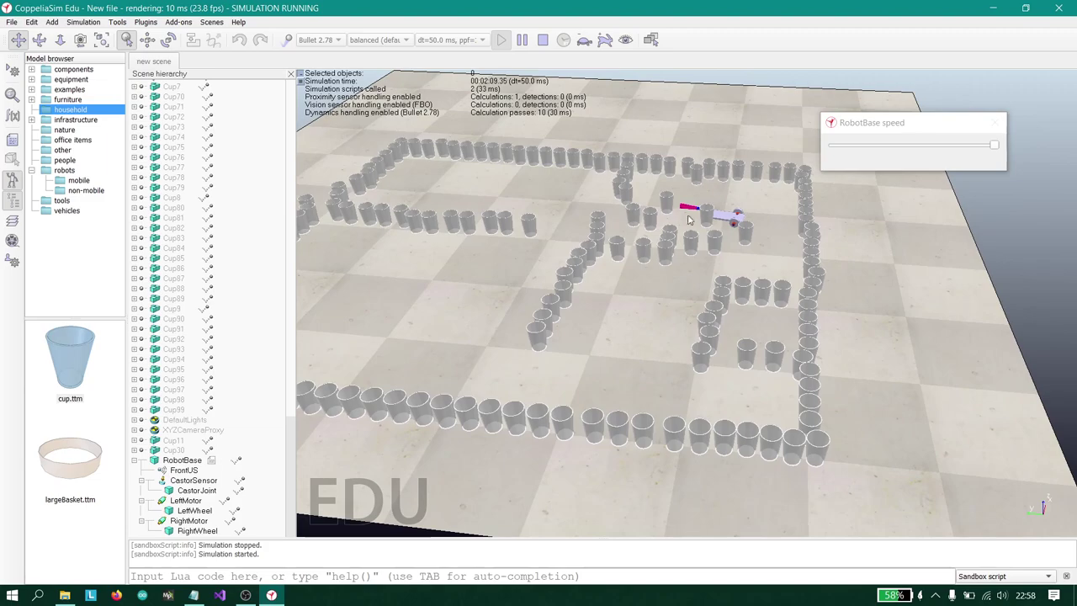
{"action": "left_click", "coordinate": [246, 595]}
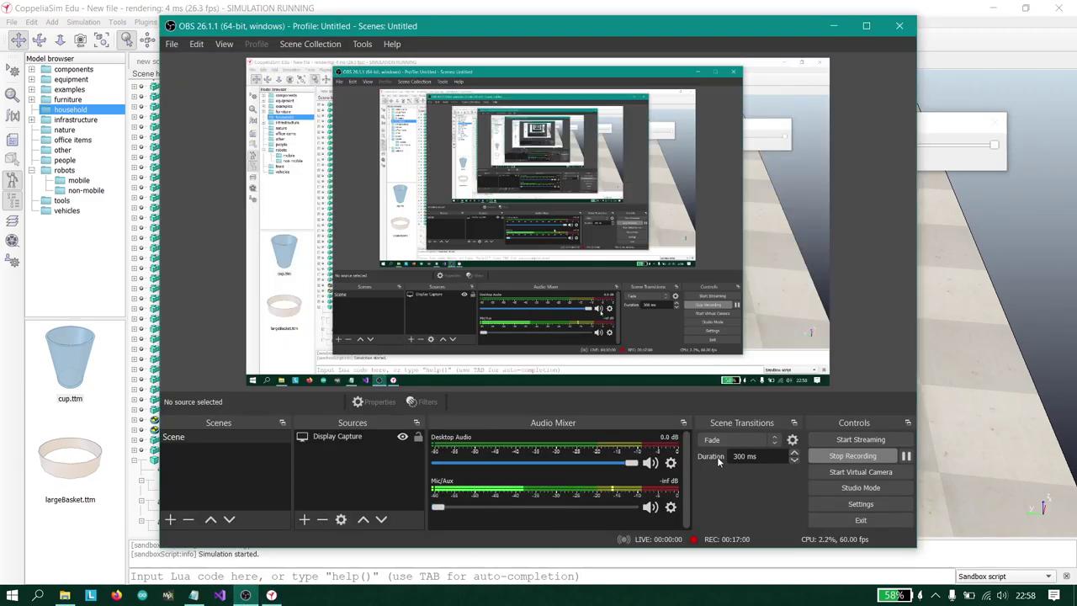
{"action": "left_click", "coordinate": [1005, 259]}
{"action": "left_click_drag", "start_coordinate": [688, 304], "coordinate": [716, 378]}
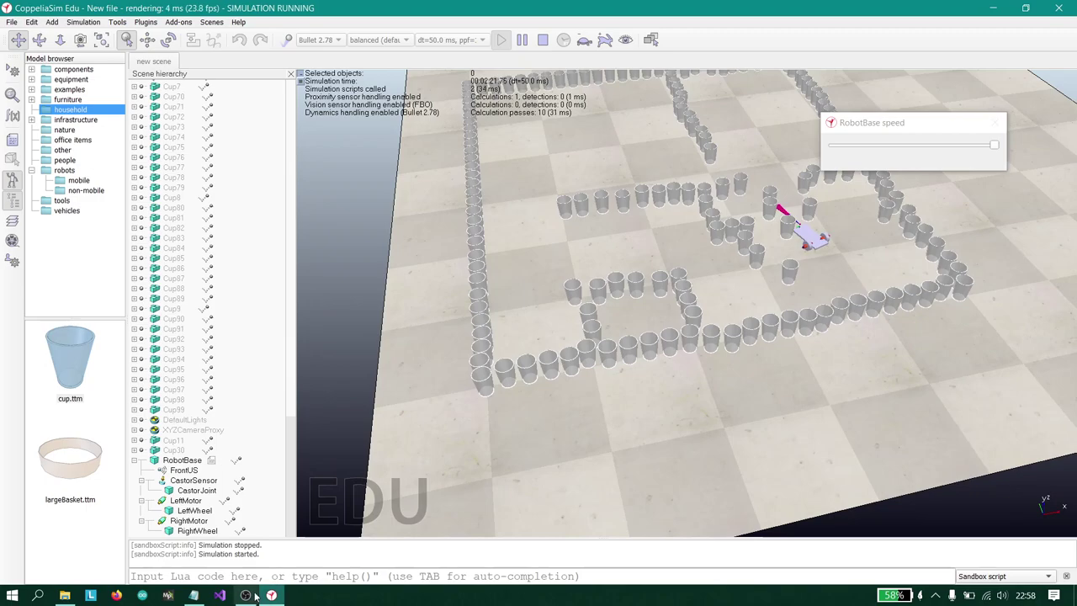
{"action": "left_click", "coordinate": [246, 595]}
{"action": "left_click", "coordinate": [896, 313]}
{"action": "left_click_drag", "start_coordinate": [895, 314], "coordinate": [929, 312]}
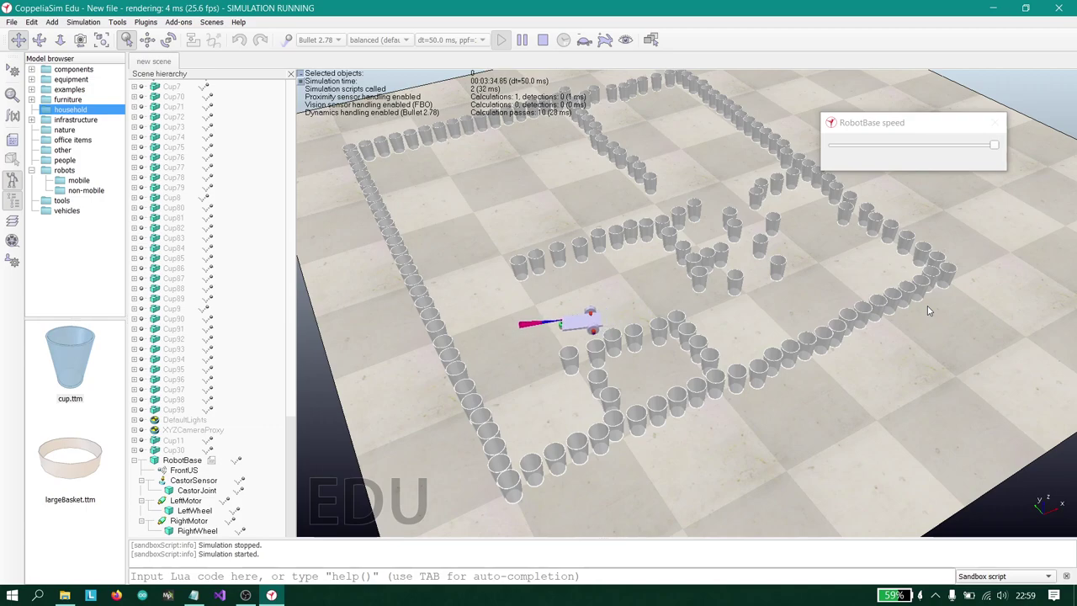
Step: Examine up close how the robot reacts to the outer cup wall near the maze corner
{"action": "left_click", "coordinate": [245, 595]}
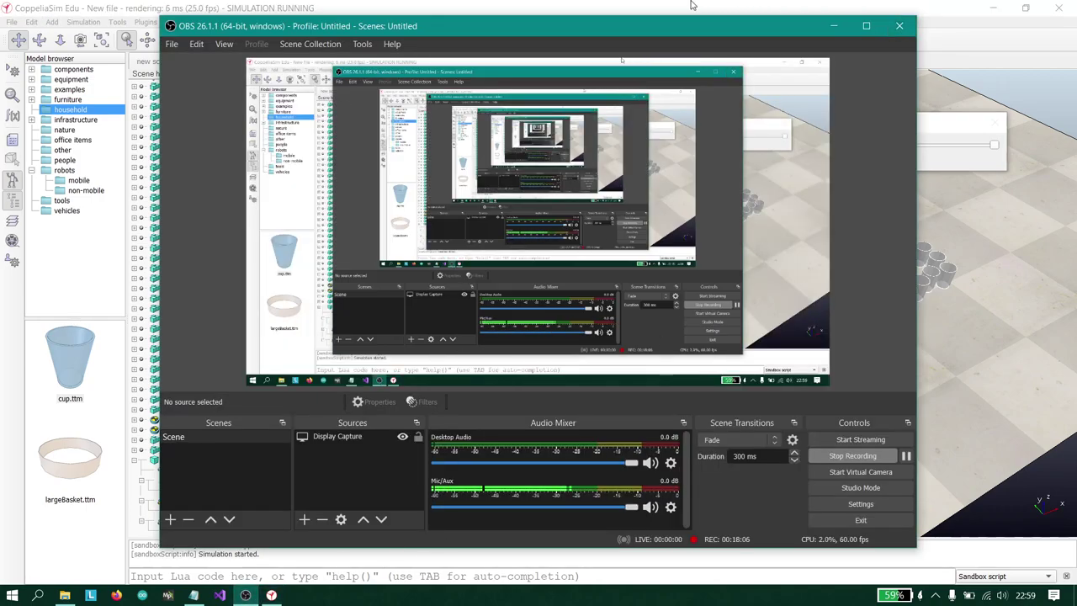
{"action": "left_click", "coordinate": [900, 25]}
{"action": "middle_click_drag", "start_coordinate": [592, 305], "coordinate": [882, 287]}
{"action": "middle_click_drag", "start_coordinate": [805, 304], "coordinate": [722, 311]}
{"action": "scroll", "coordinate": [719, 289], "scroll_direction": "up", "scroll_amount": 8}
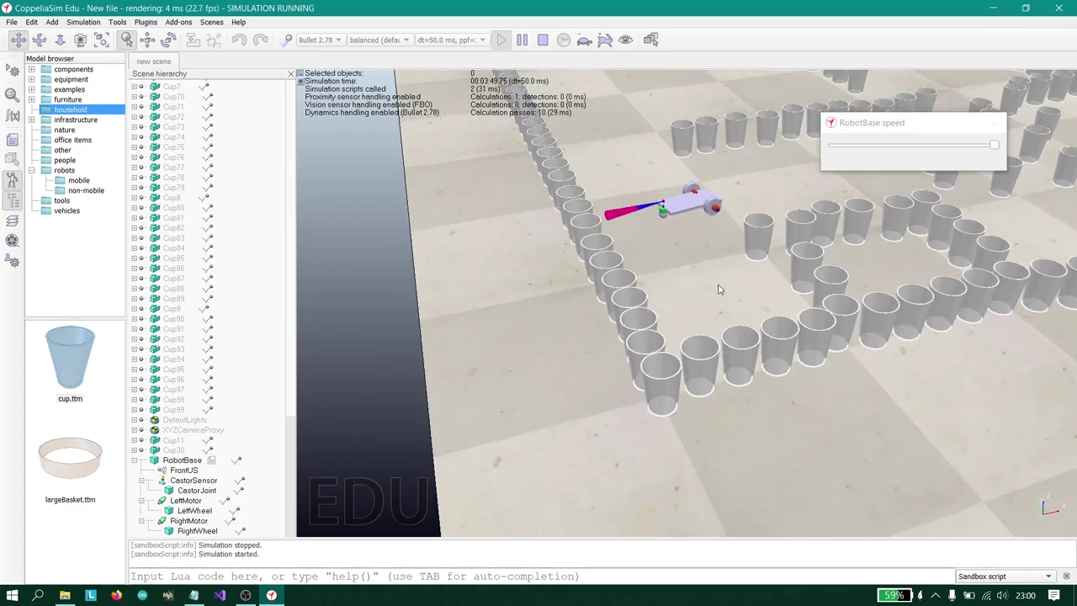
{"action": "scroll", "coordinate": [718, 289], "scroll_direction": "down", "scroll_amount": 5}
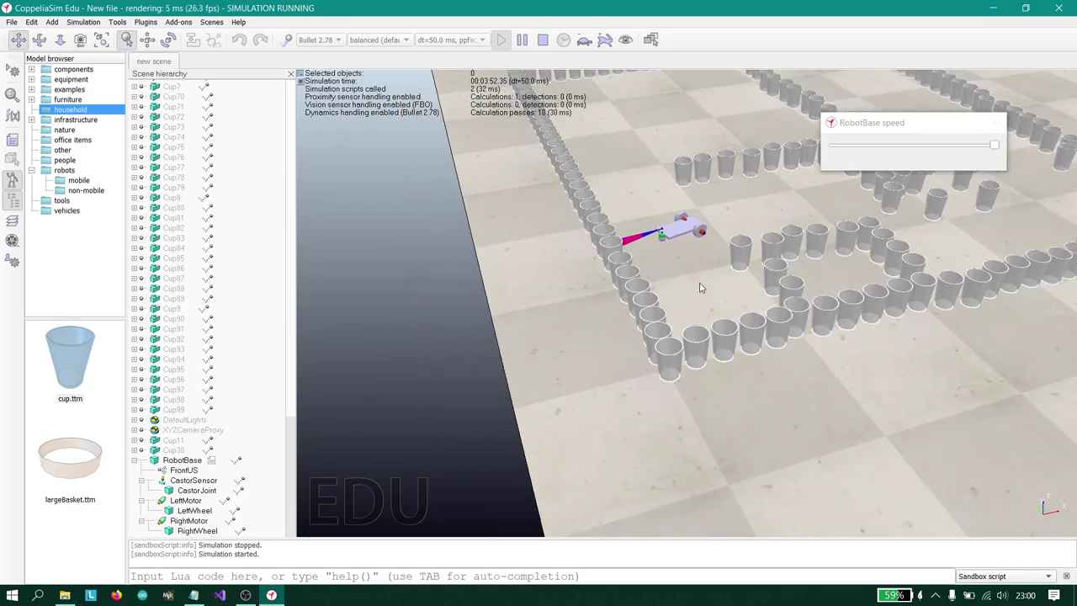
{"action": "middle_click_drag", "start_coordinate": [718, 328], "coordinate": [567, 287]}
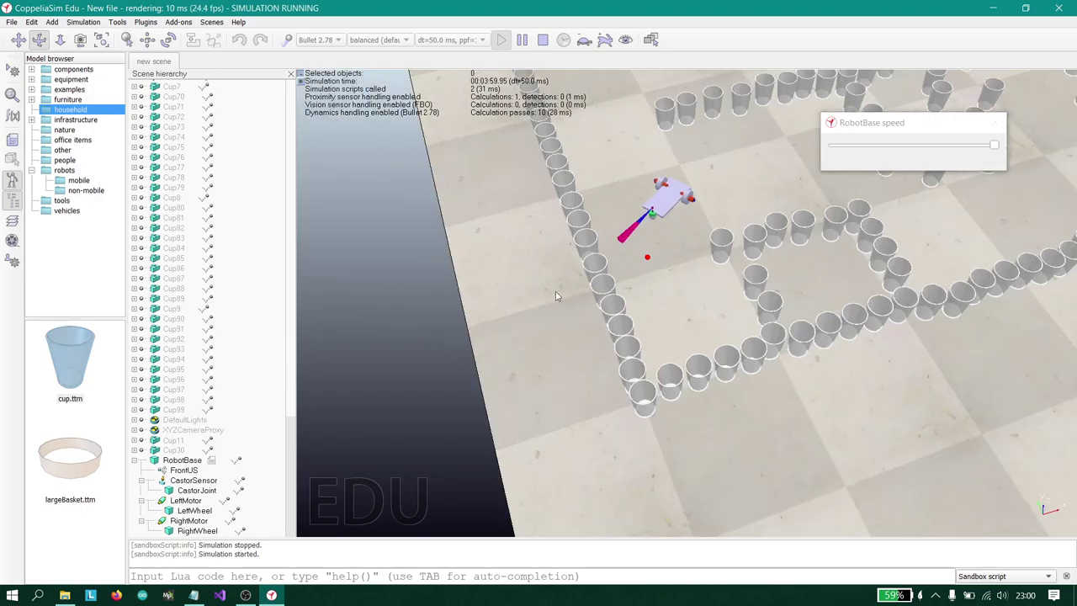